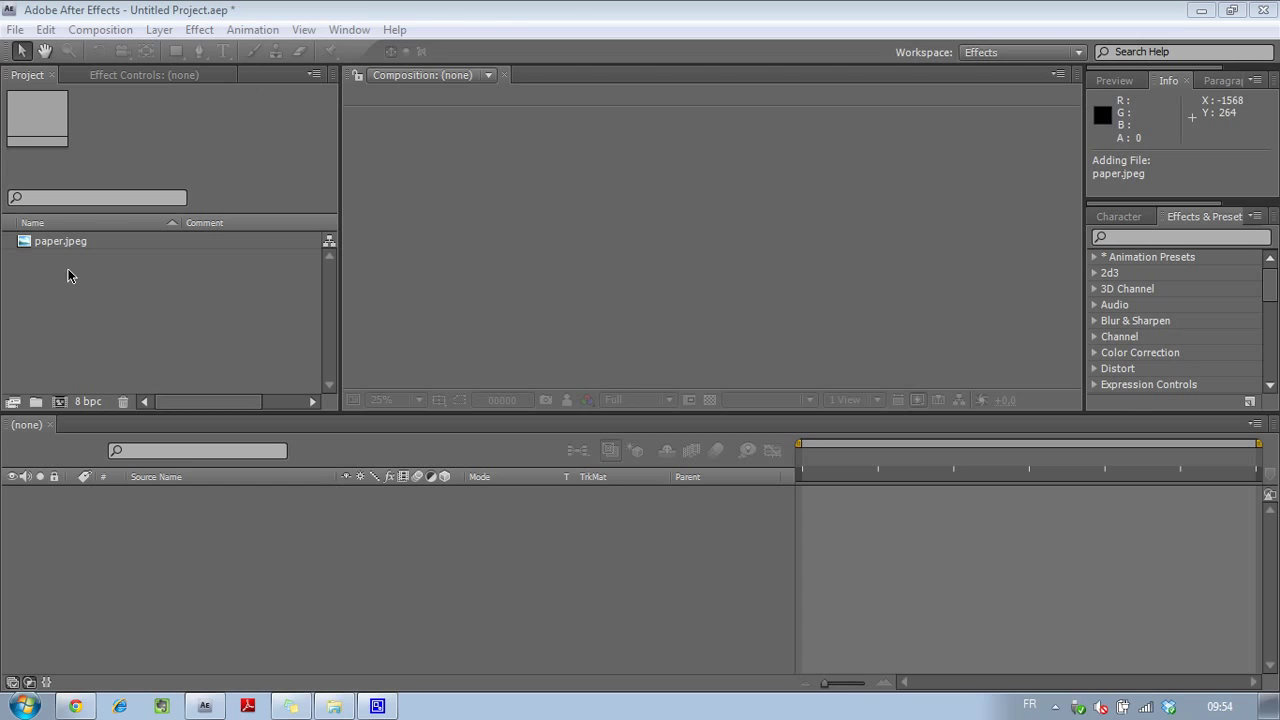
Create a 1280 x 720 composition at 25 frames per second and switch its time display to timecode
left_click(80, 247)
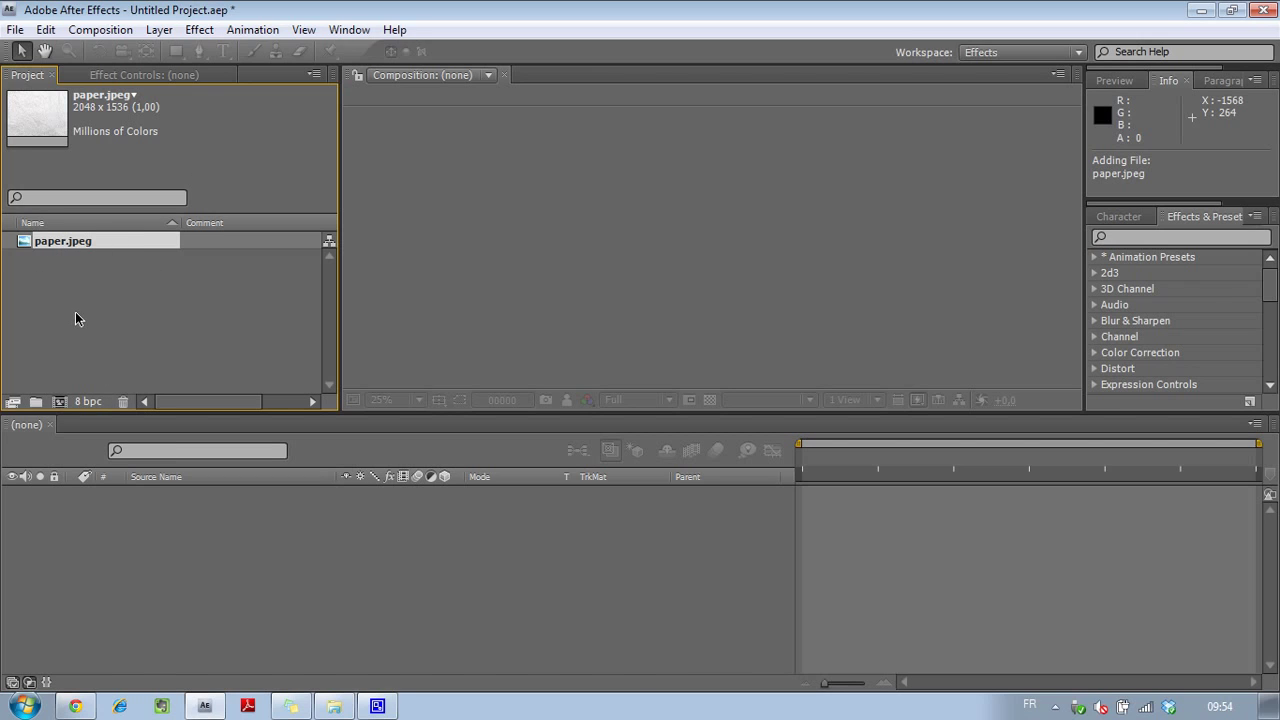
left_click(59, 401)
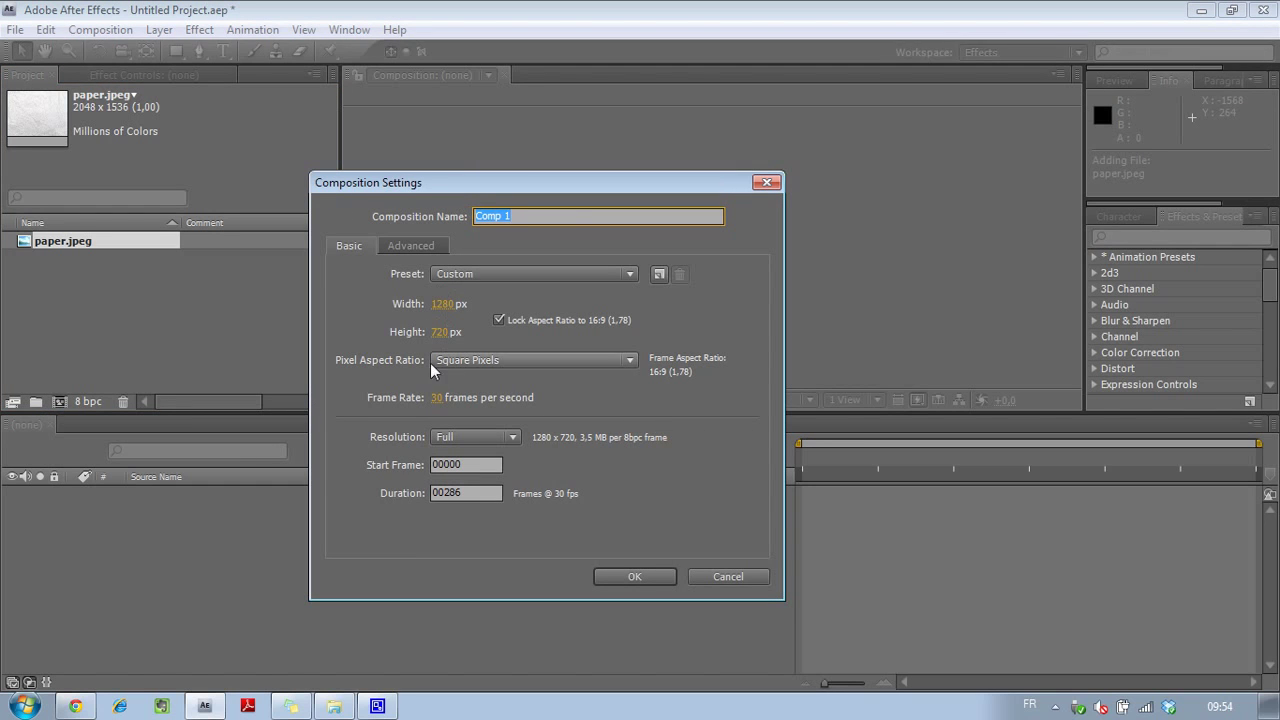
left_click(437, 398)
type("25")
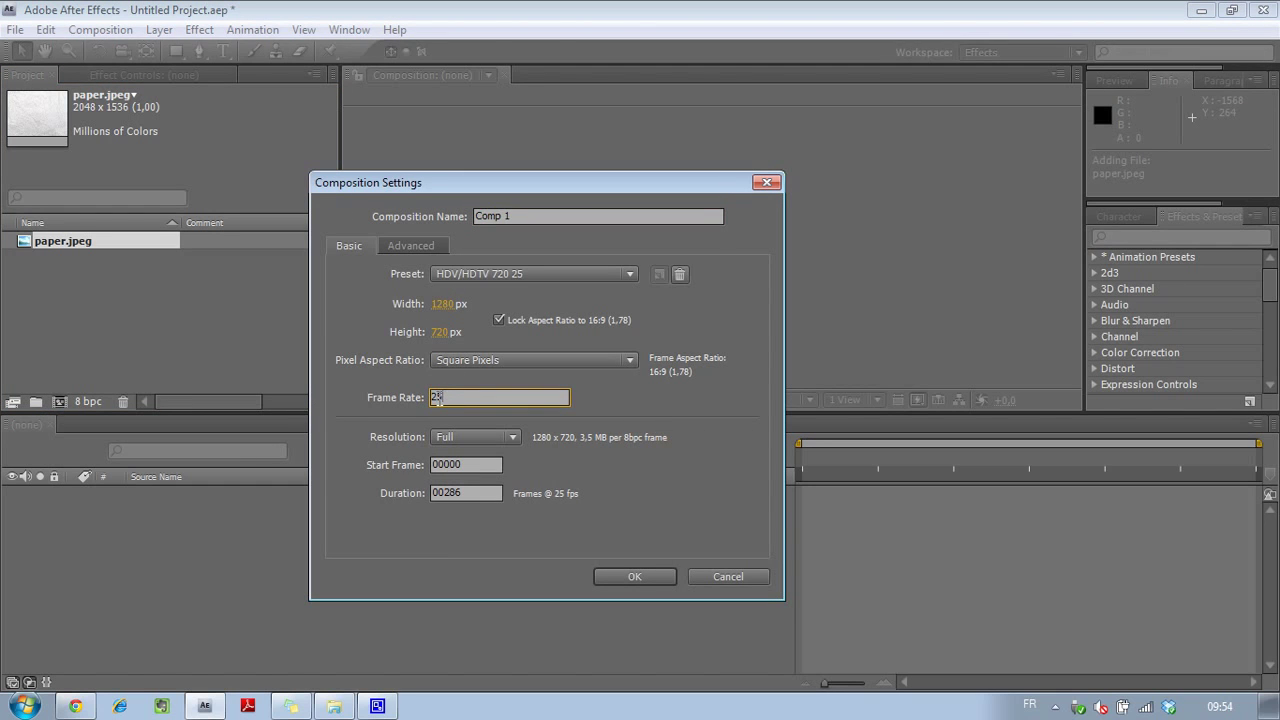
left_click(635, 578)
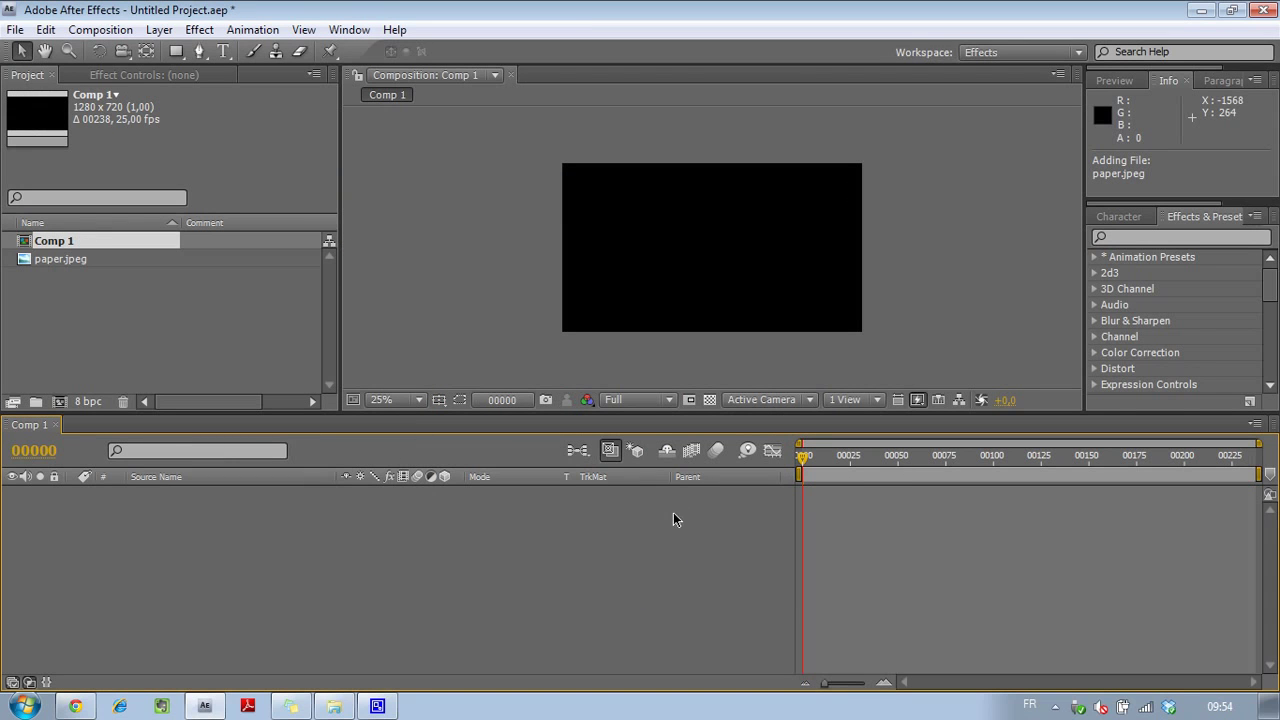
left_click(40, 455, "ctrl")
left_click(45, 450, "ctrl")
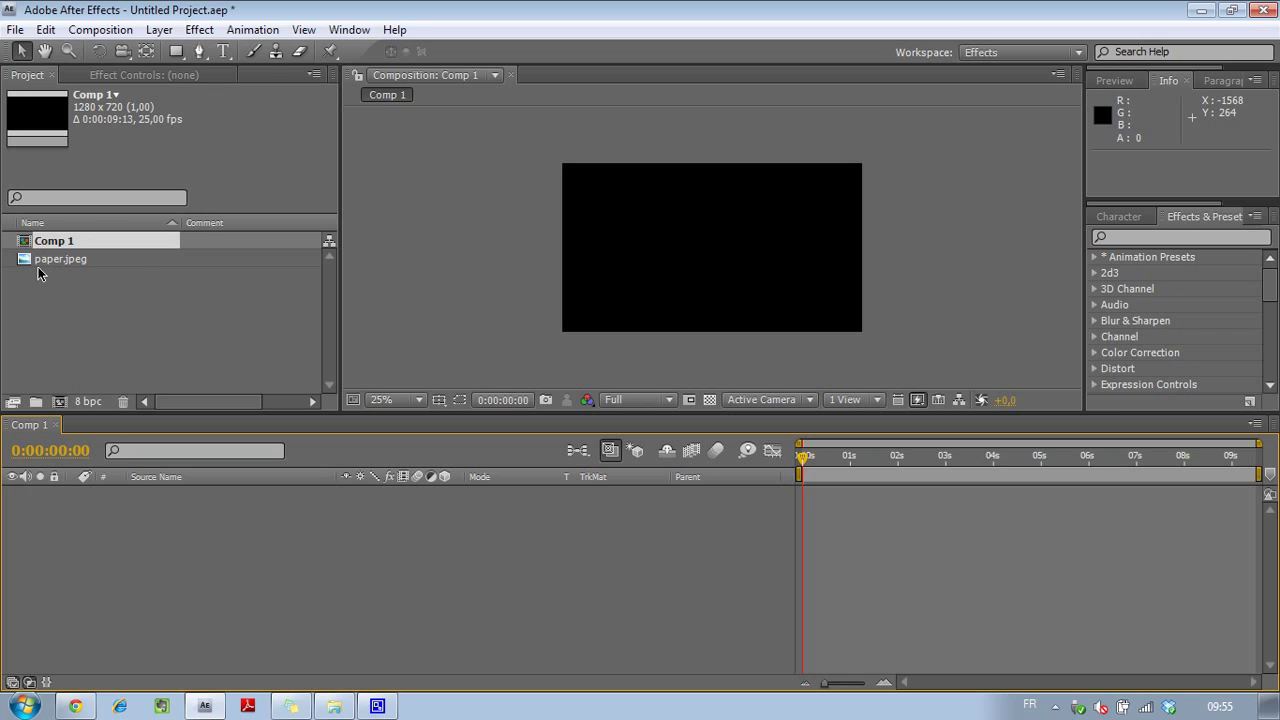
Add a text layer to the composition reading TUTO
right_click(262, 524)
mouse_move(366, 508)
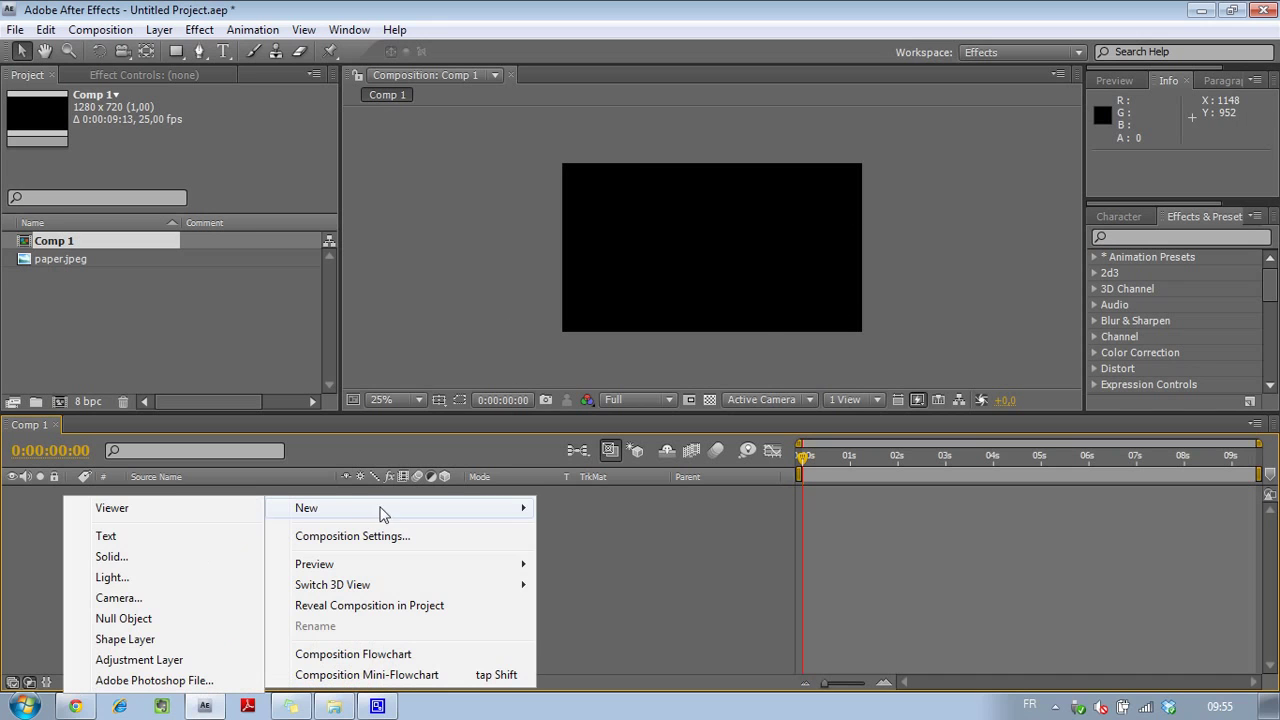
left_click(121, 538)
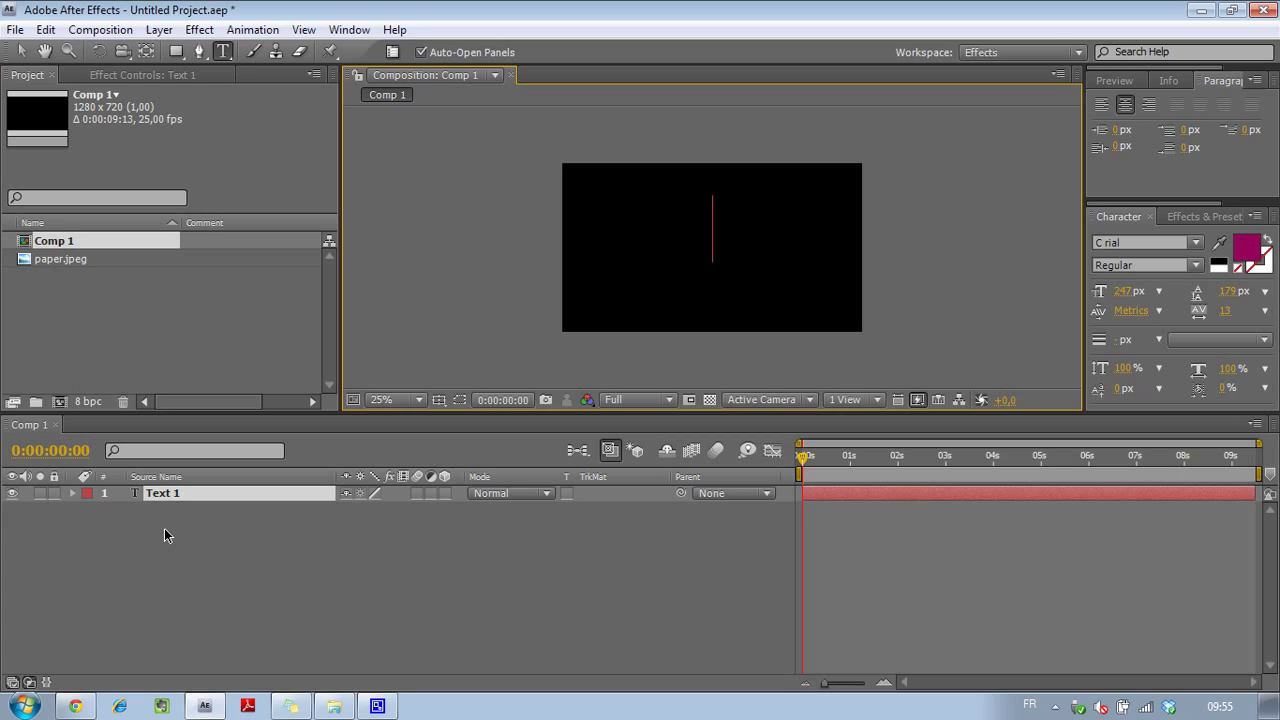
type("TUOT")
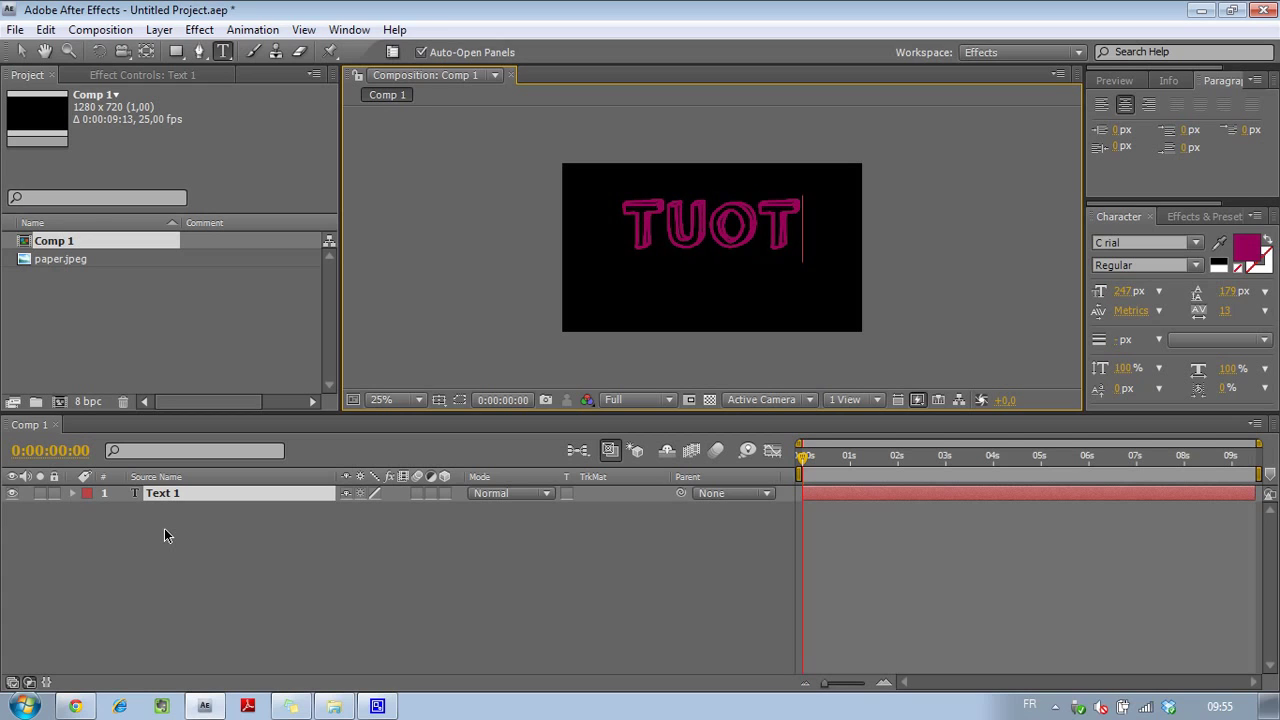
key("BackSpace")
key("BackSpace")
type("TO")
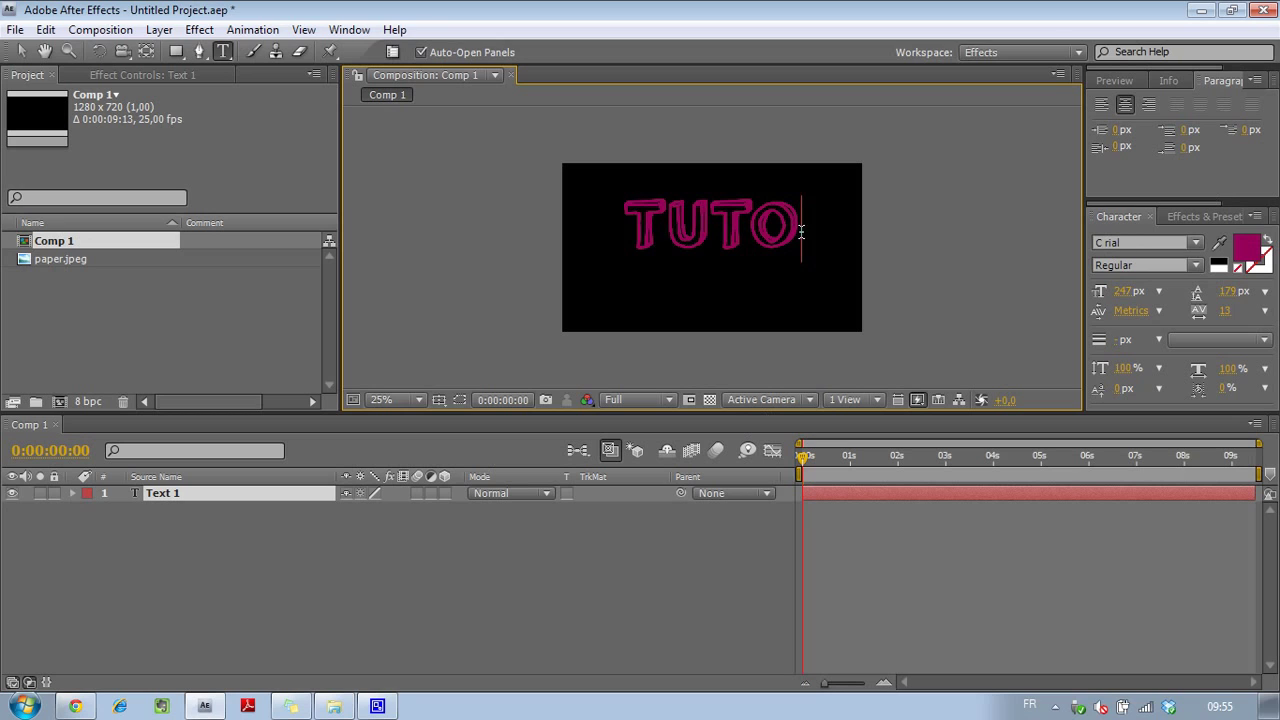
left_click_drag(801, 231, 618, 234)
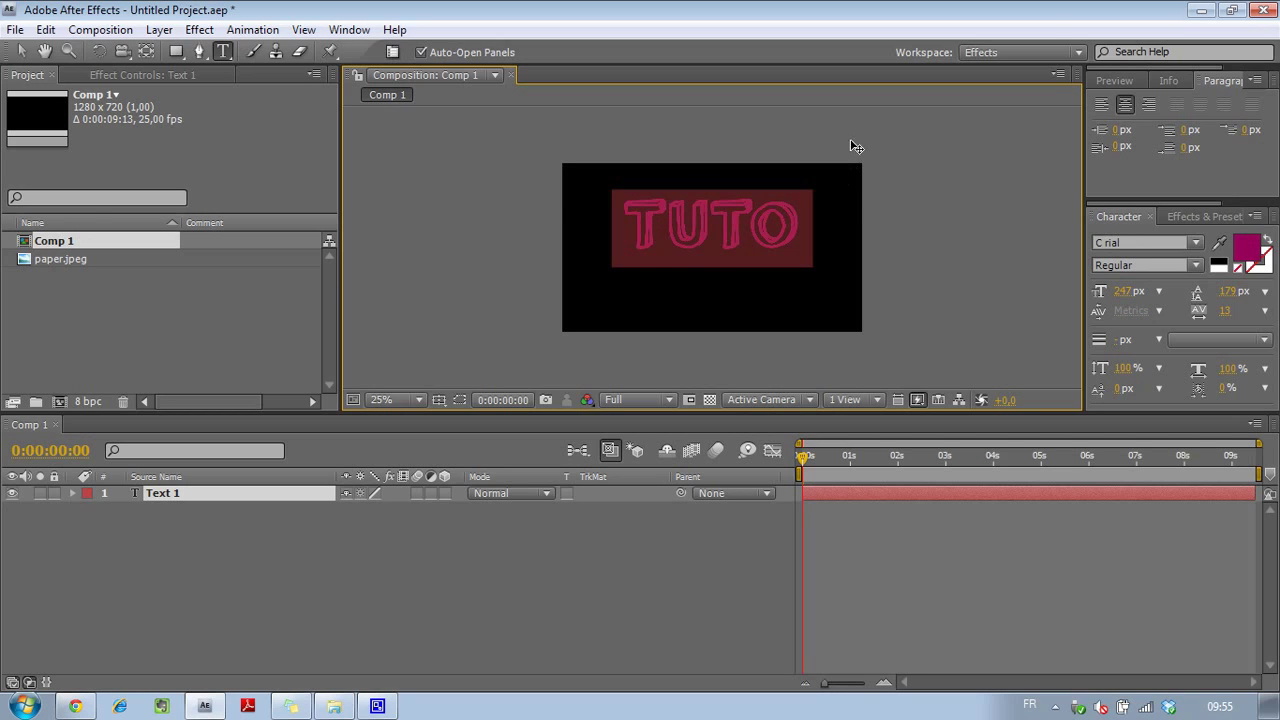
key("KP_Enter")
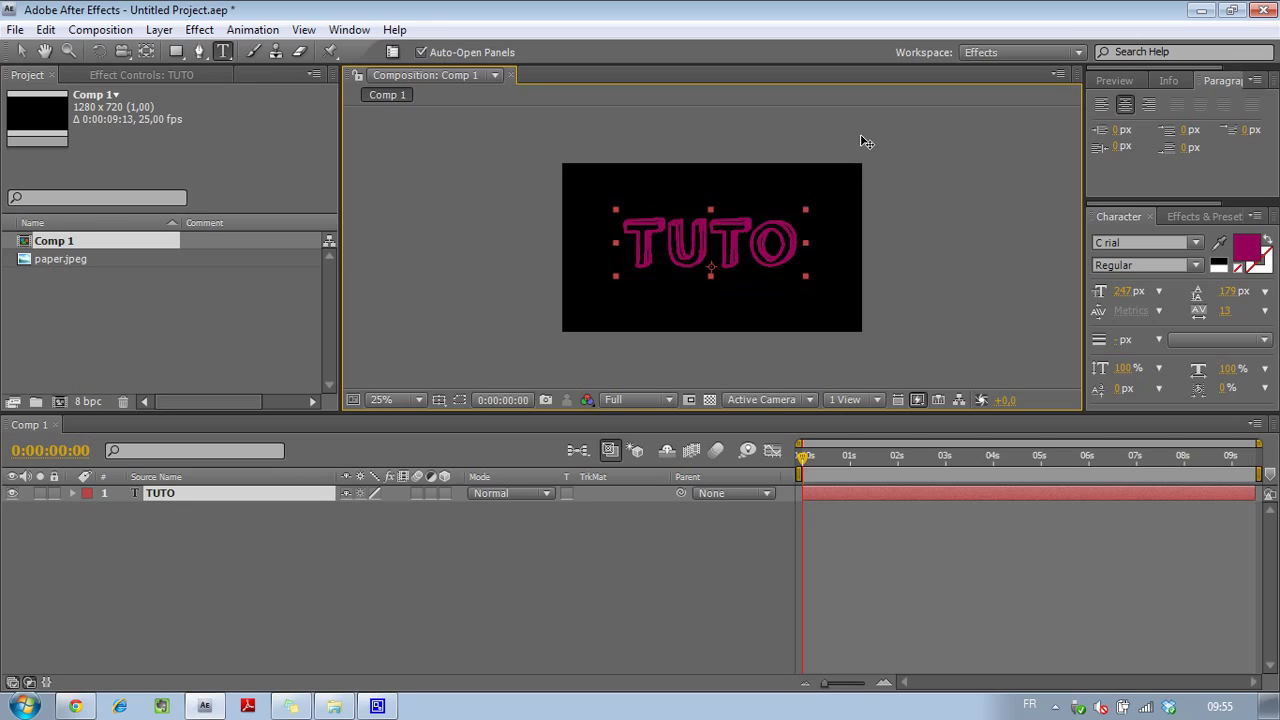
Examine the font family assigned to the TUTO text and the list of available fonts
double_click(697, 226)
left_click(399, 570)
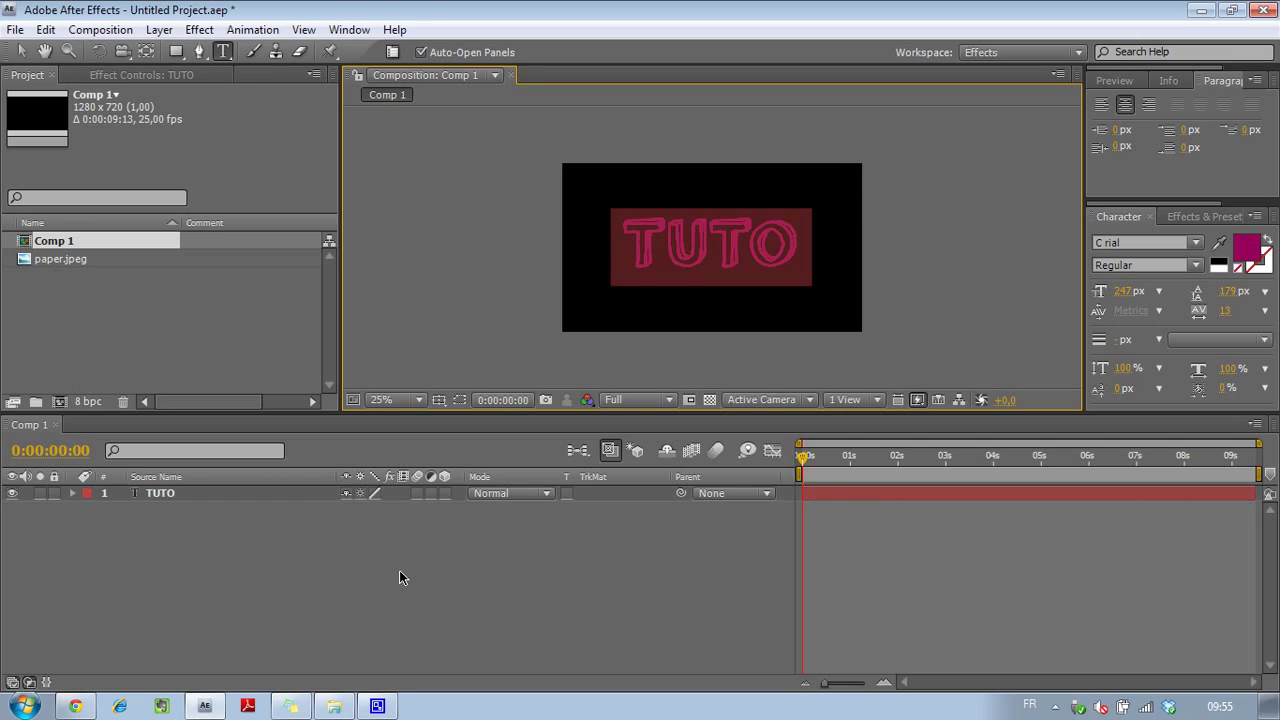
left_click(1161, 245)
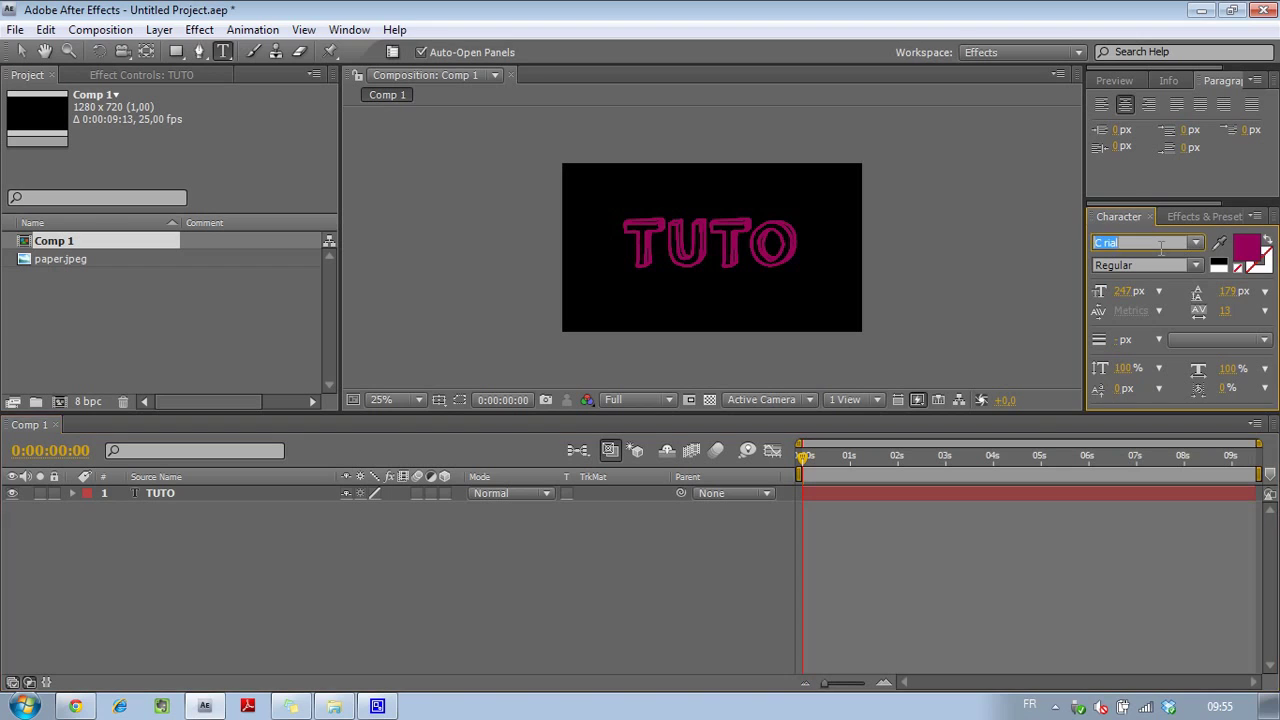
left_click(1200, 241)
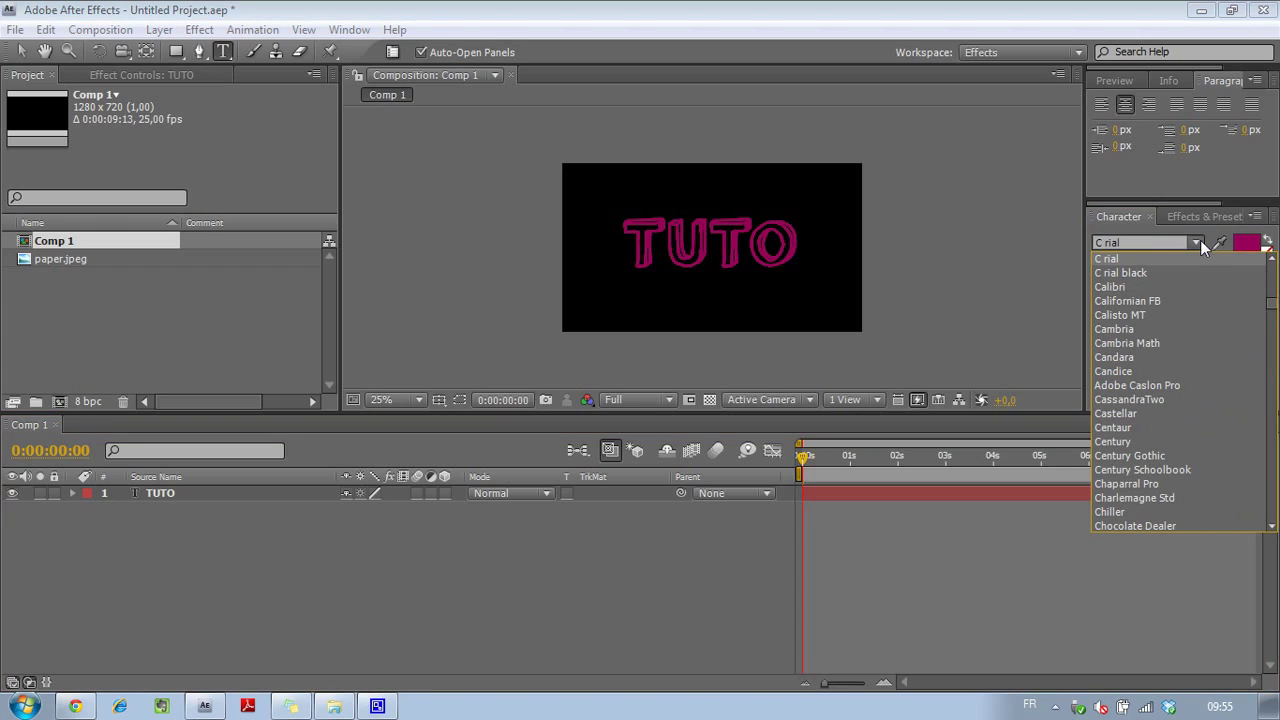
left_click(1131, 245)
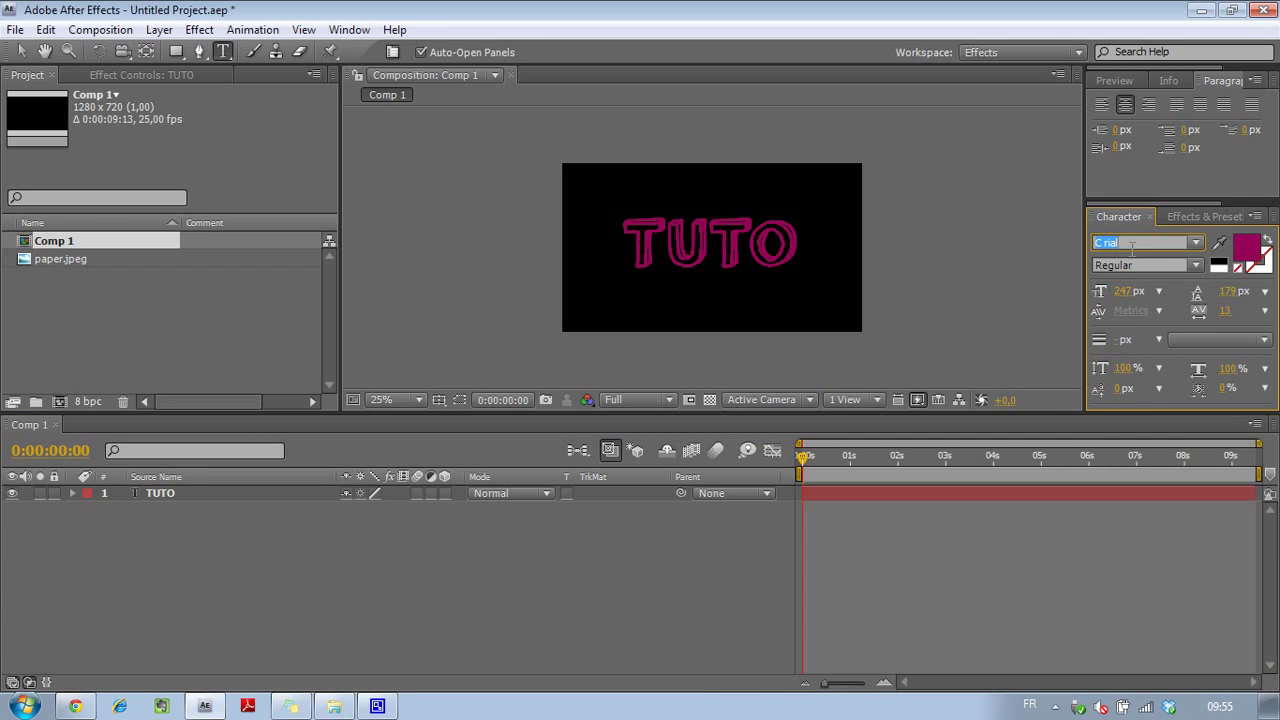
left_click(591, 595)
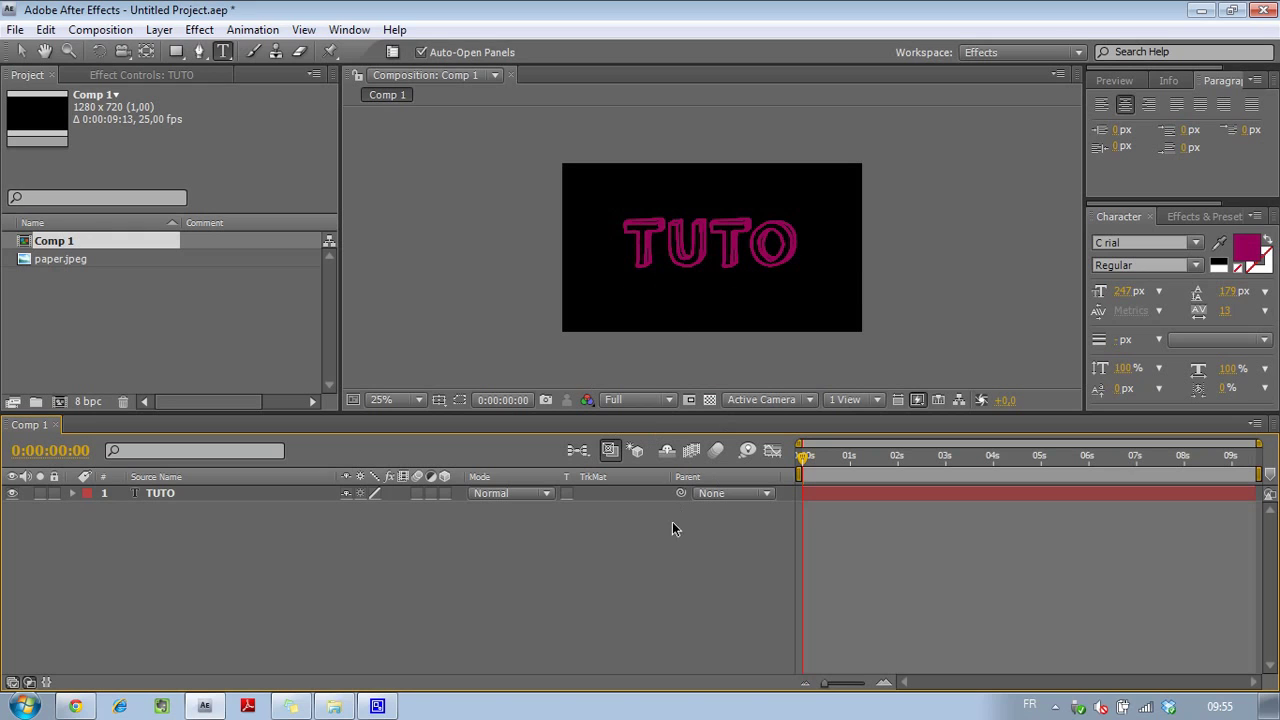
Create masks from the TUTO text layer and show the mask outlines in the viewer
left_click(250, 489)
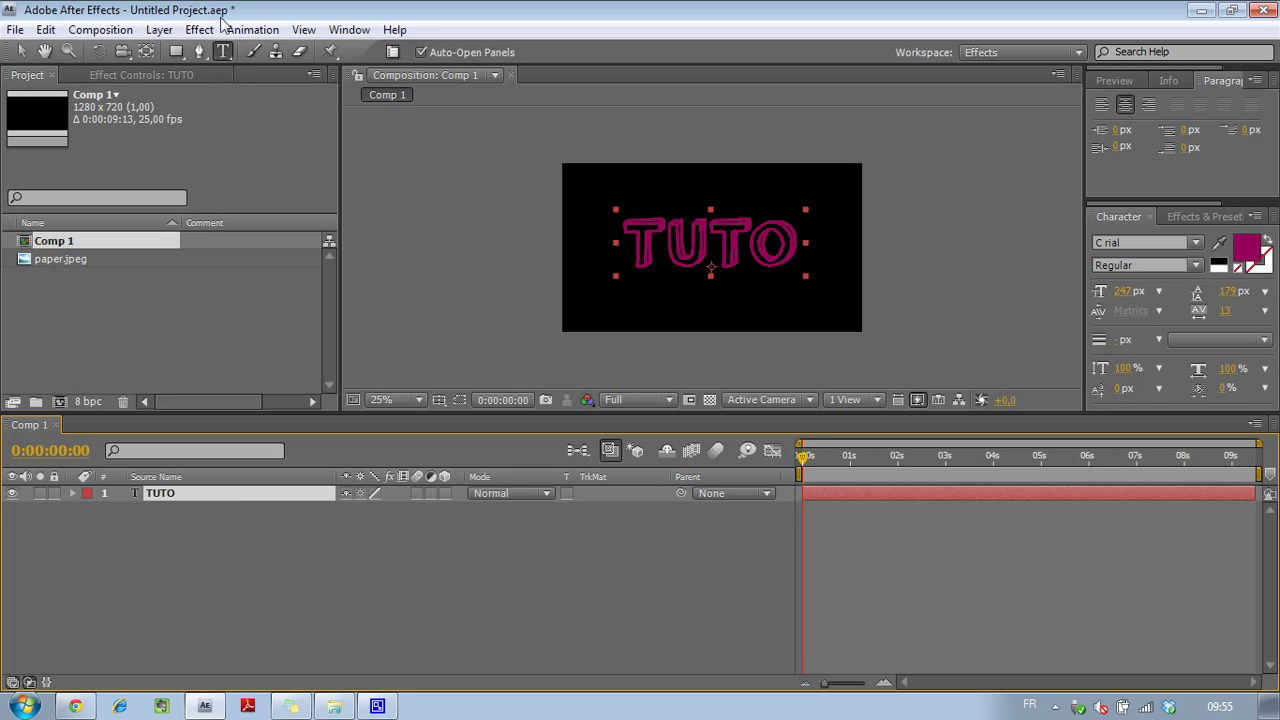
right_click(183, 494)
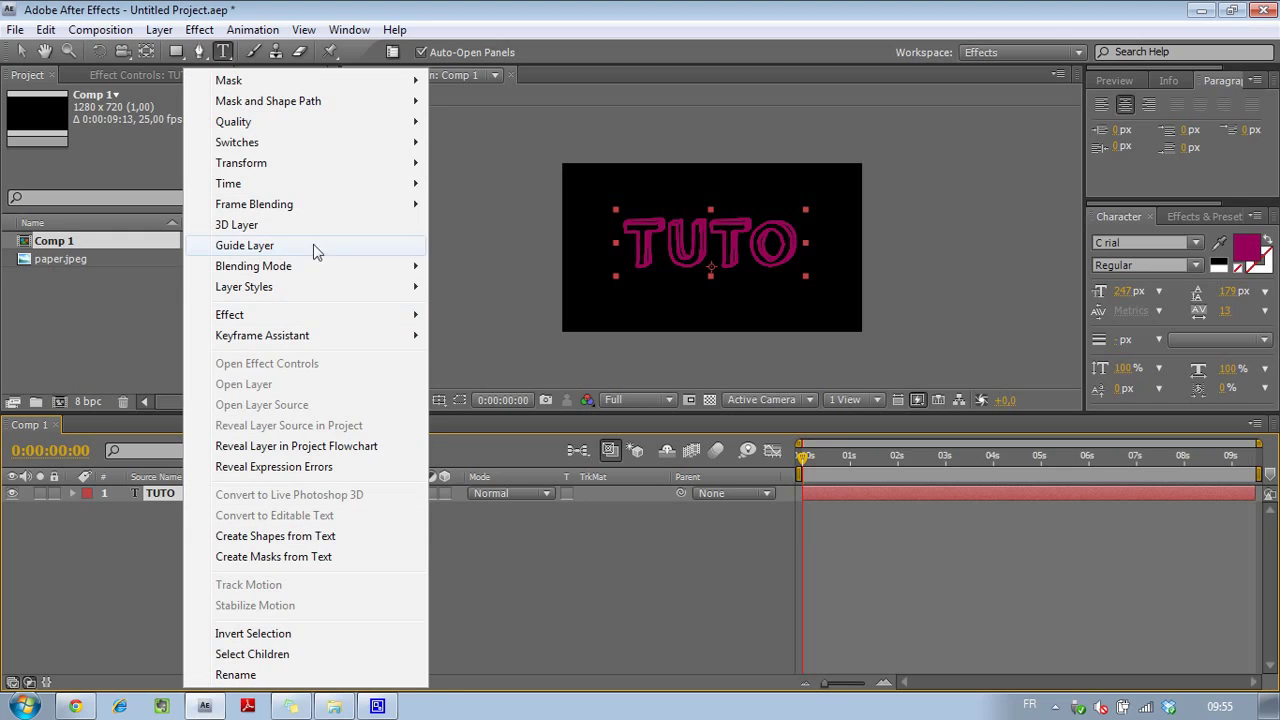
left_click(123, 542)
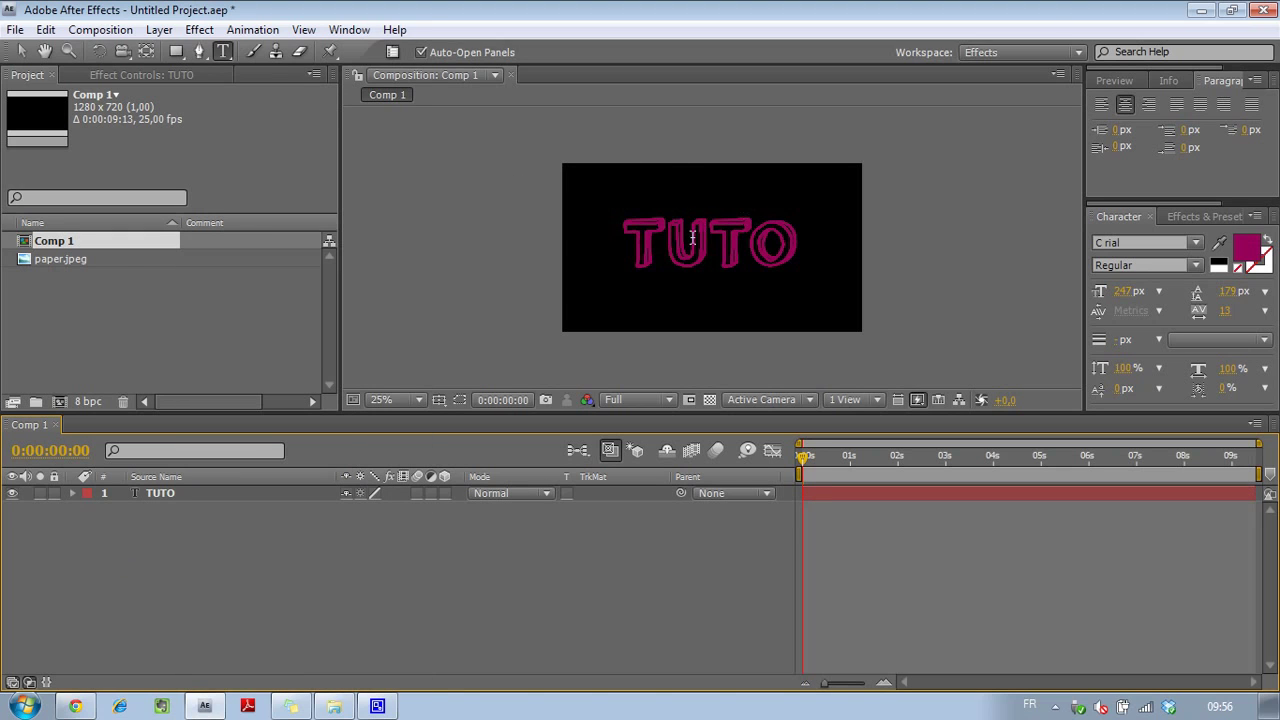
right_click(226, 495)
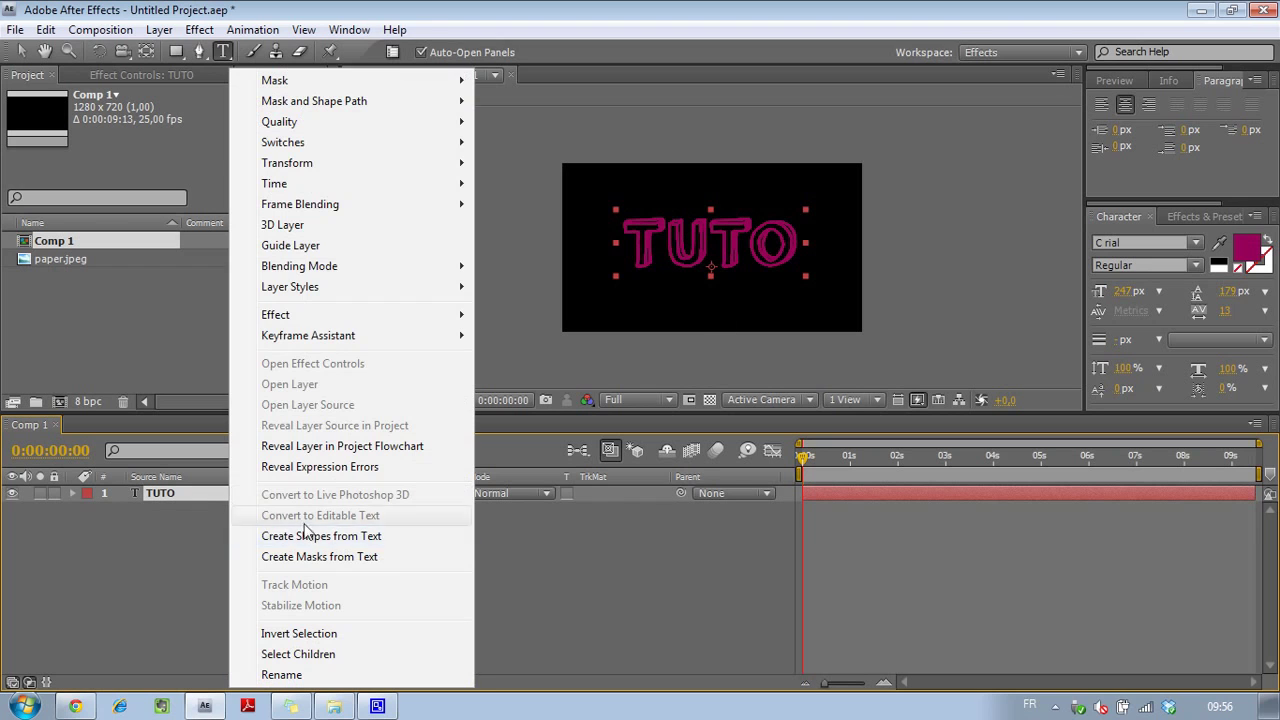
mouse_move(292, 290)
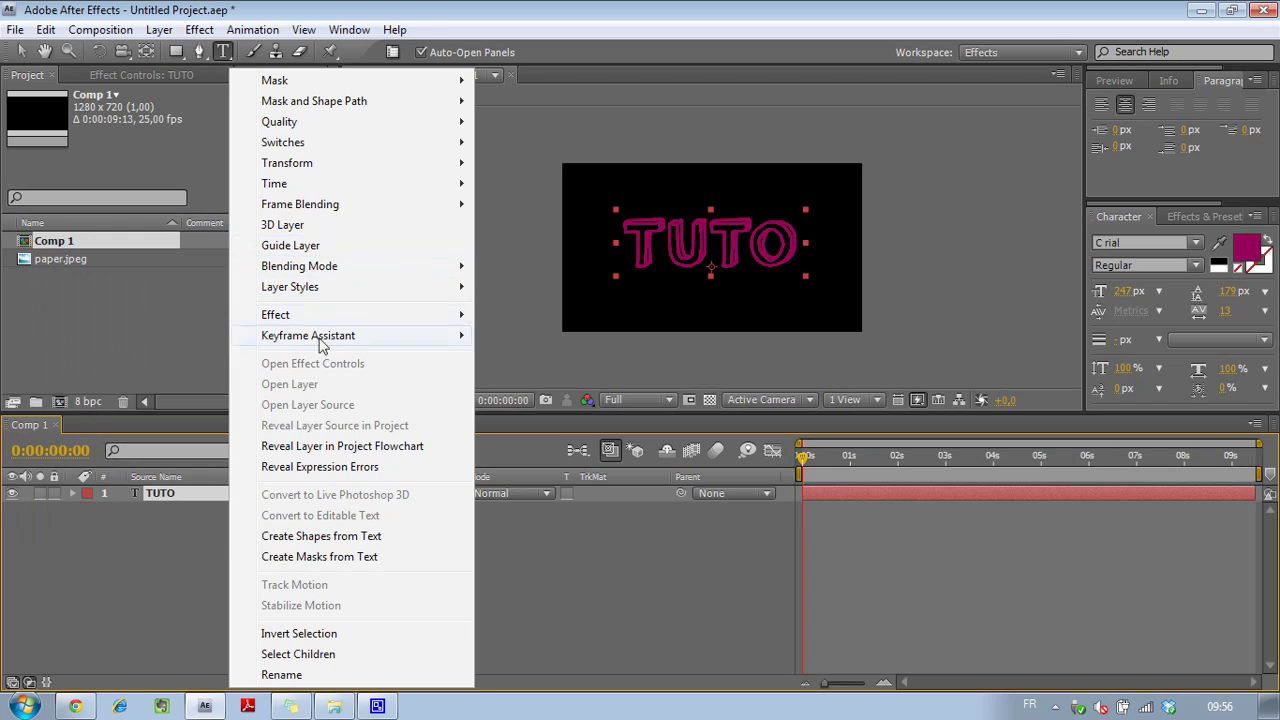
left_click(378, 557)
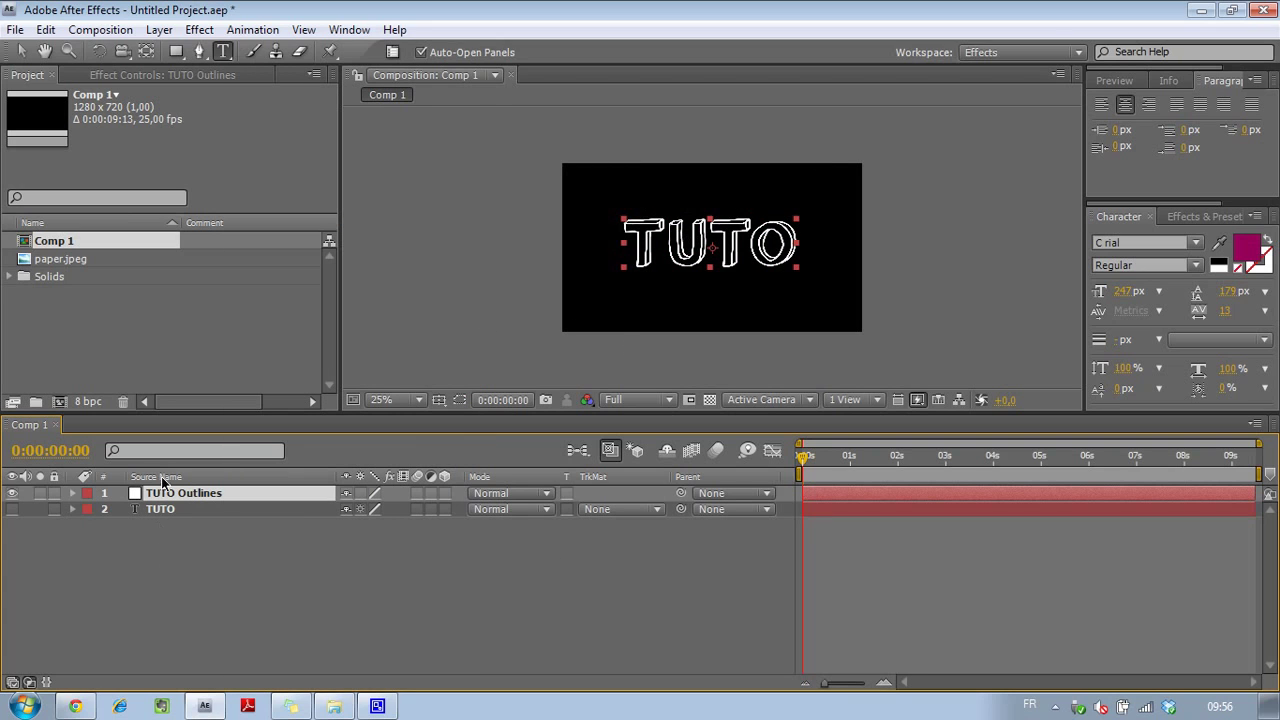
left_click(459, 400)
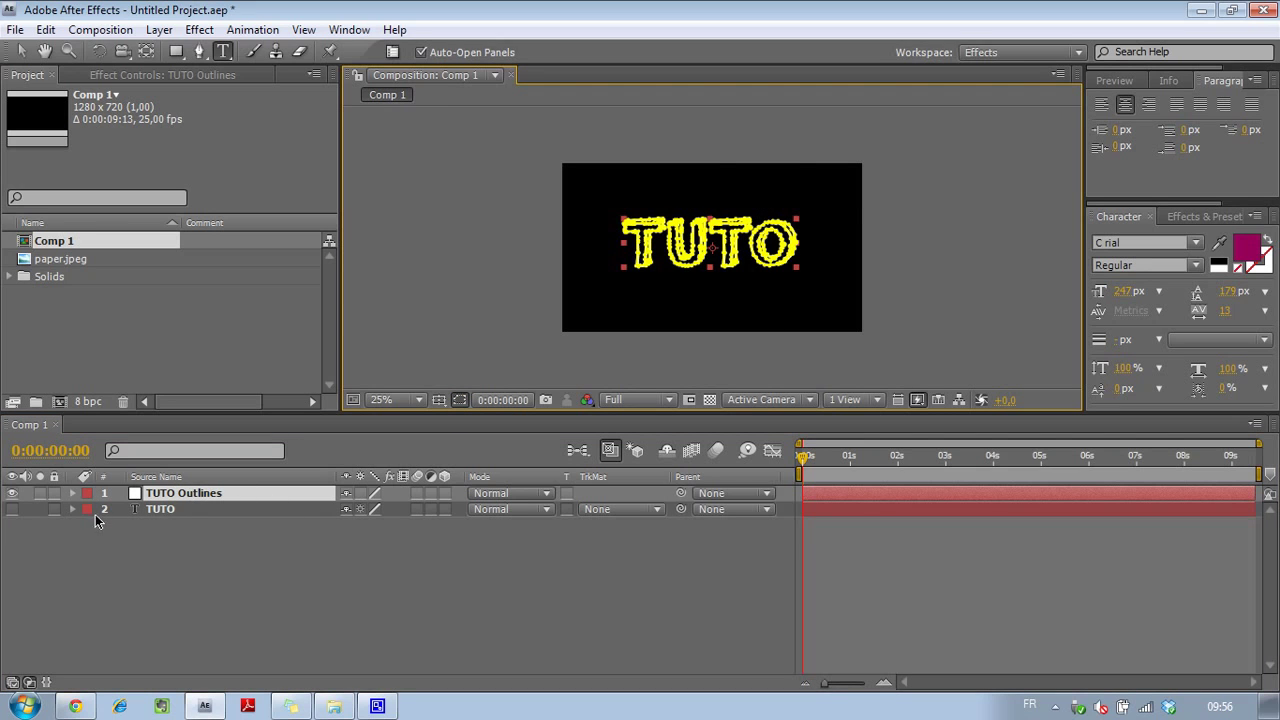
Delete the original TUTO text layer beneath the outlines layer
left_click(159, 510)
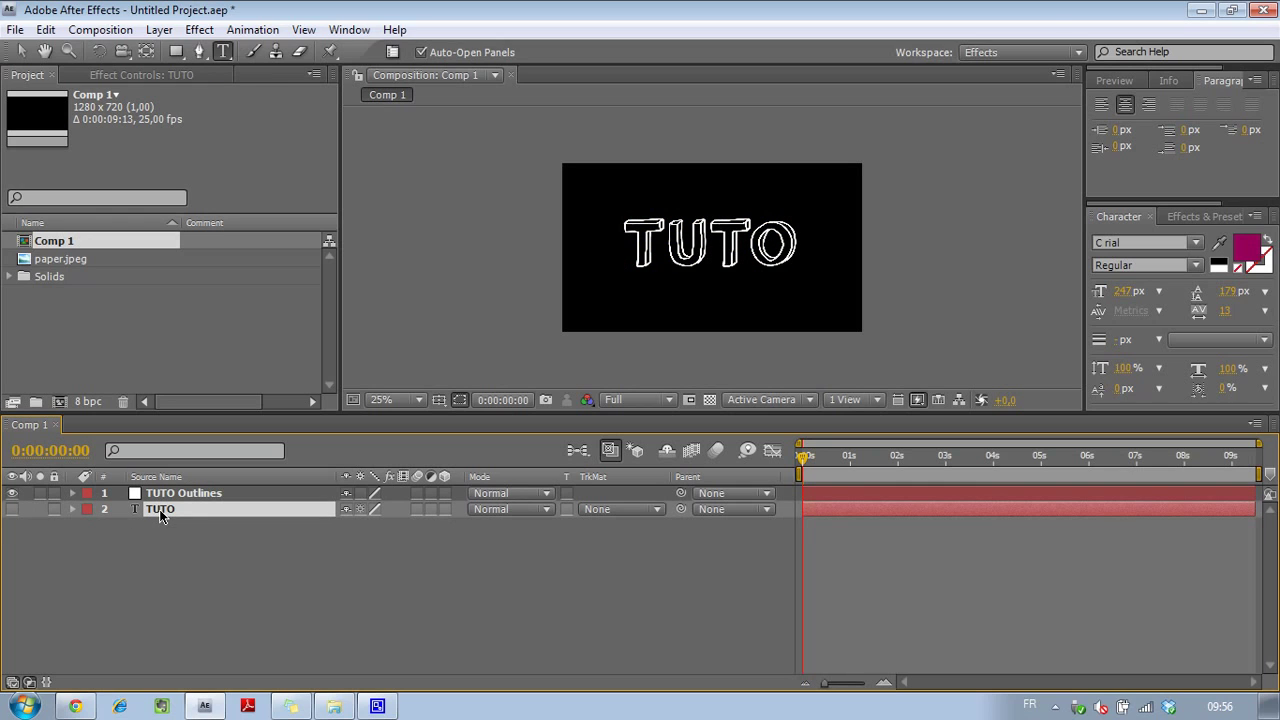
key("Delete")
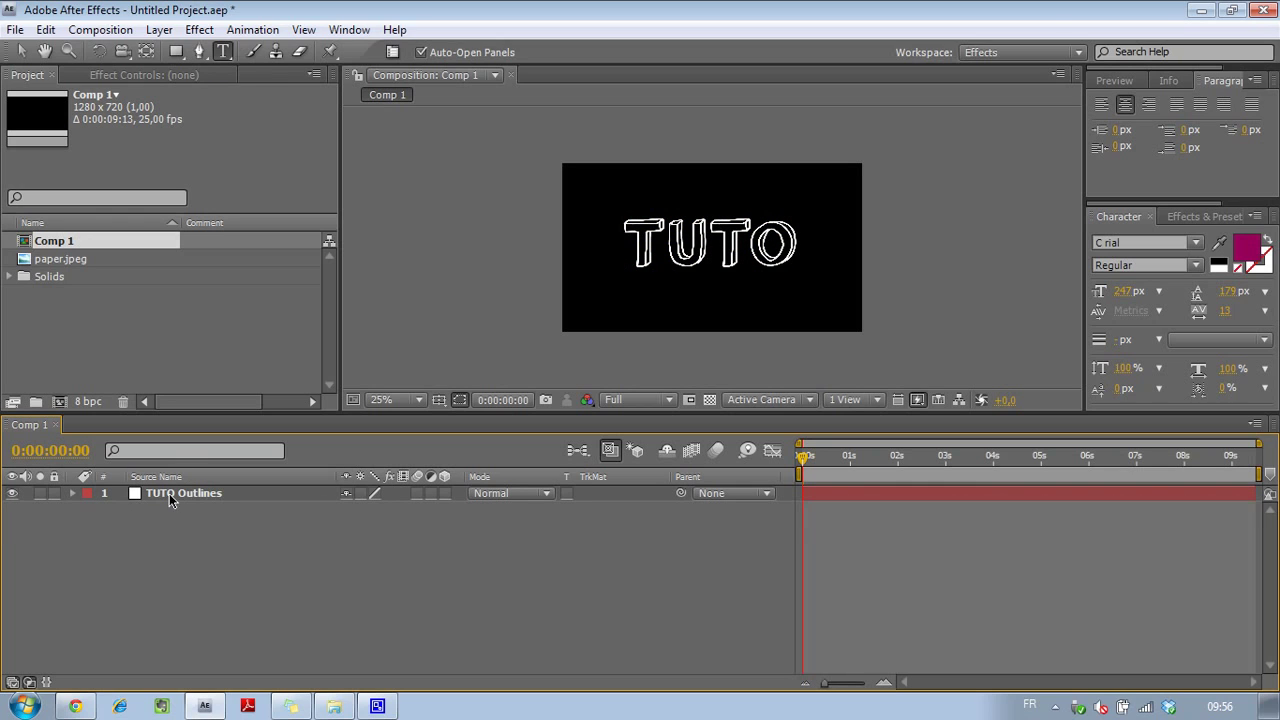
left_click(170, 500)
left_click(228, 555)
Apply the Stroke effect to the TUTO Outlines layer
left_click(164, 492)
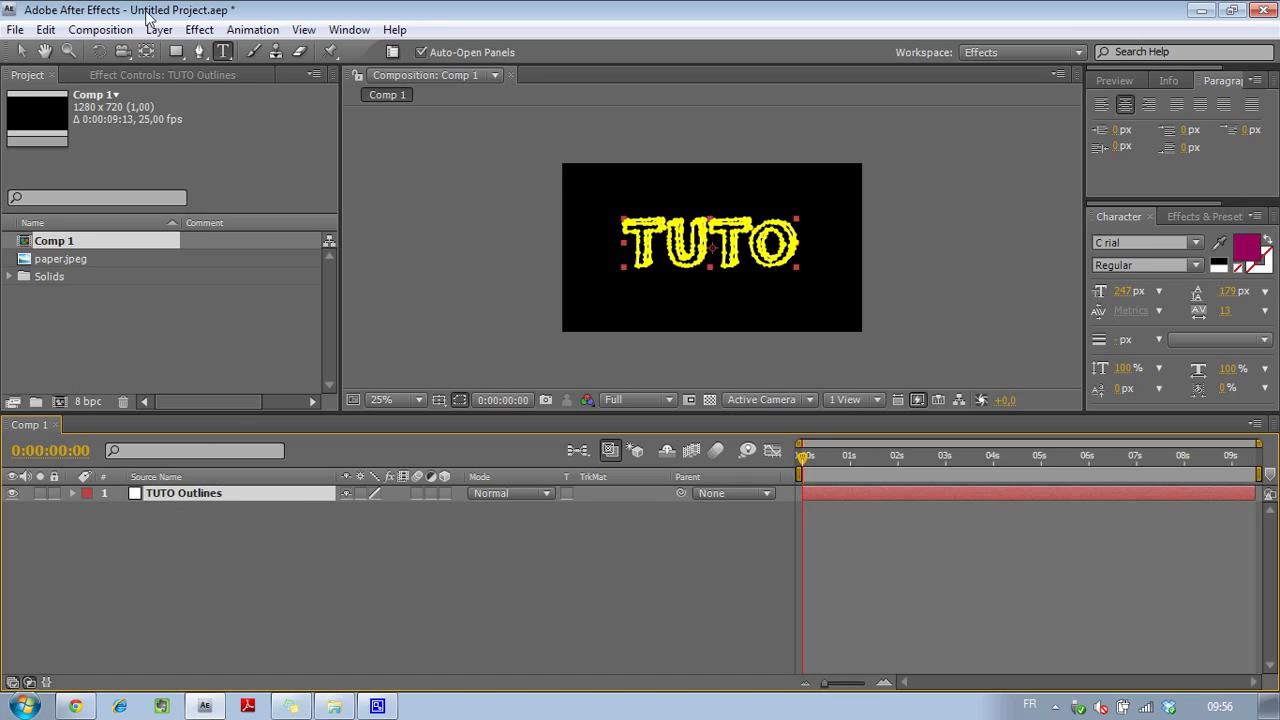
left_click(140, 75)
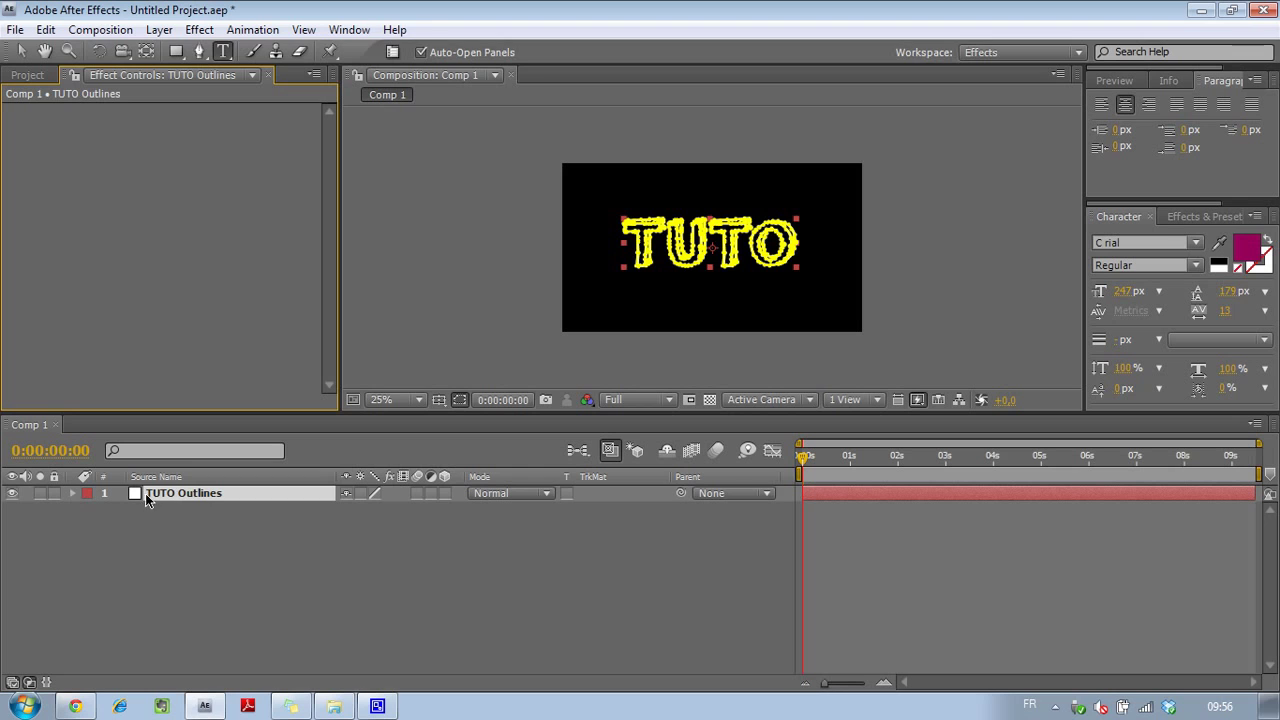
right_click(134, 193)
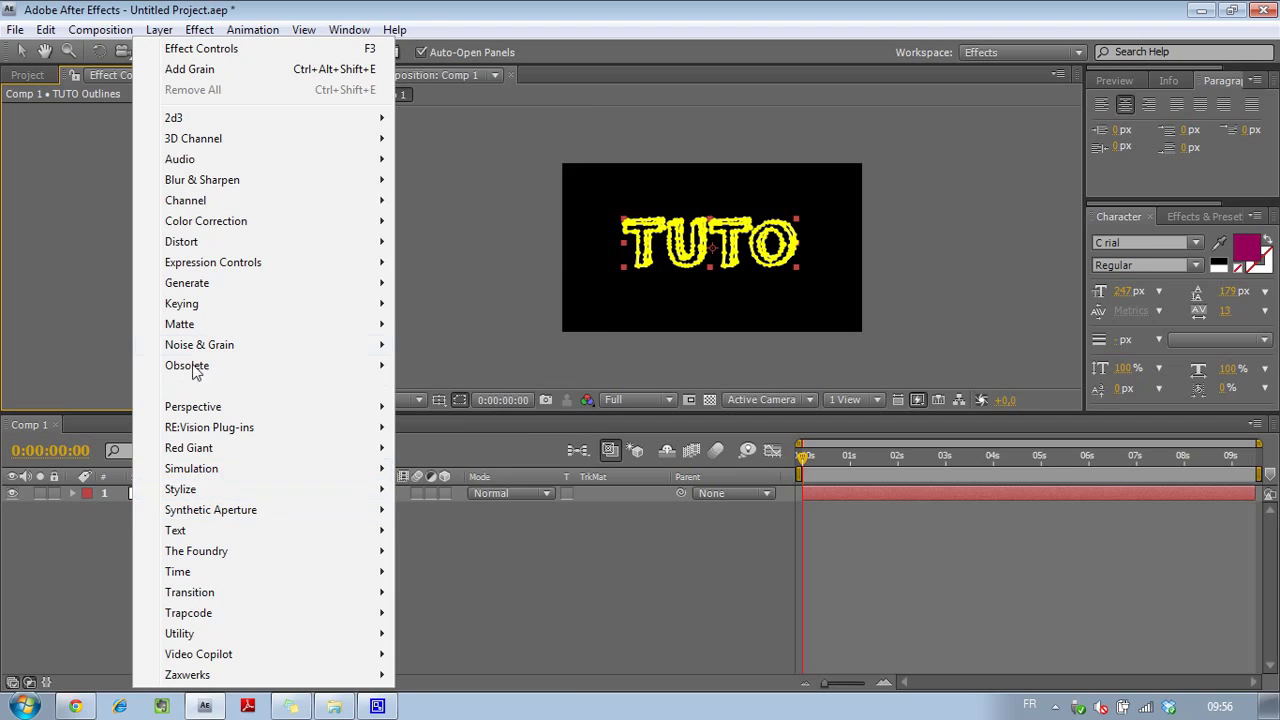
mouse_move(390, 287)
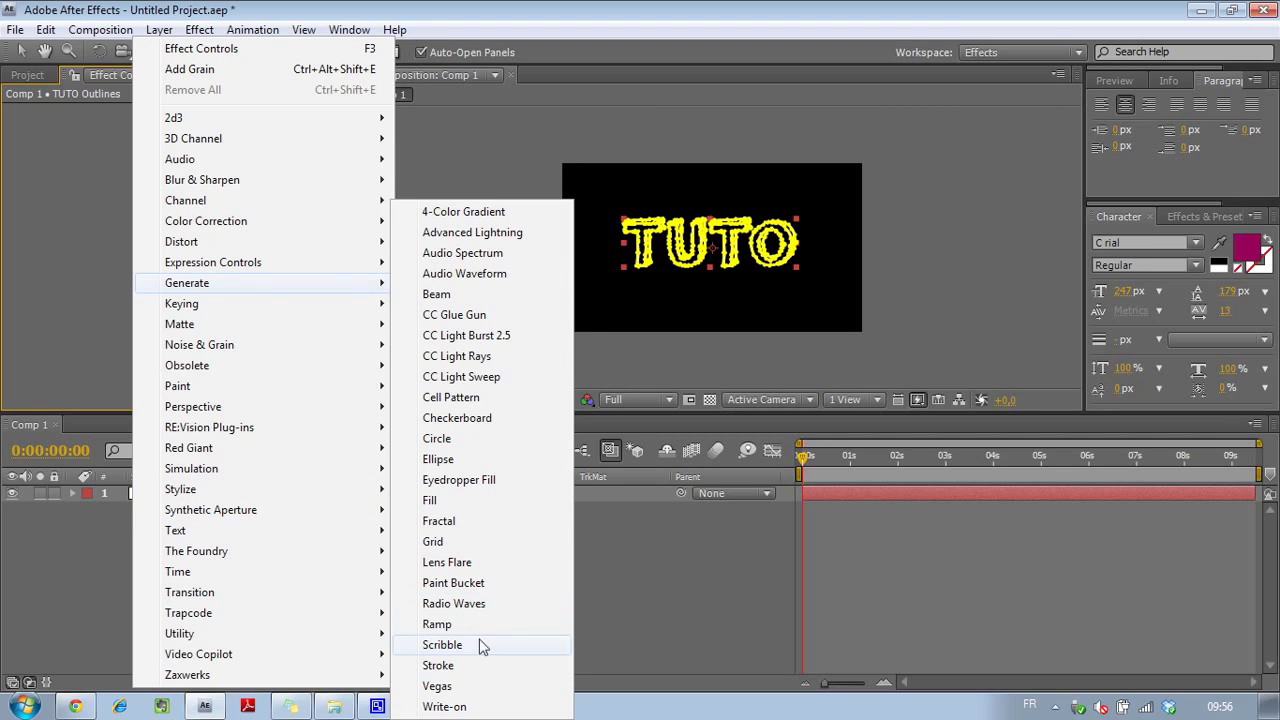
left_click(463, 666)
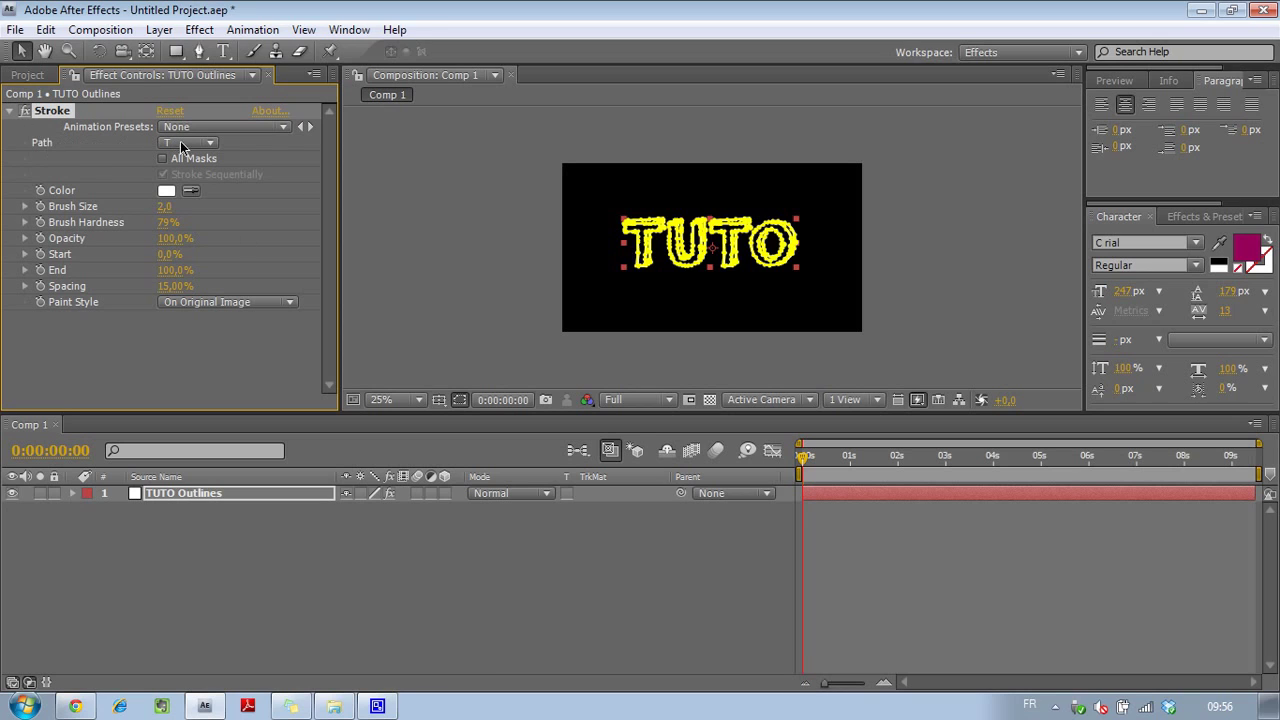
Inspect the Stroke effect's path choices and make the stroke follow all masks
left_click(211, 146)
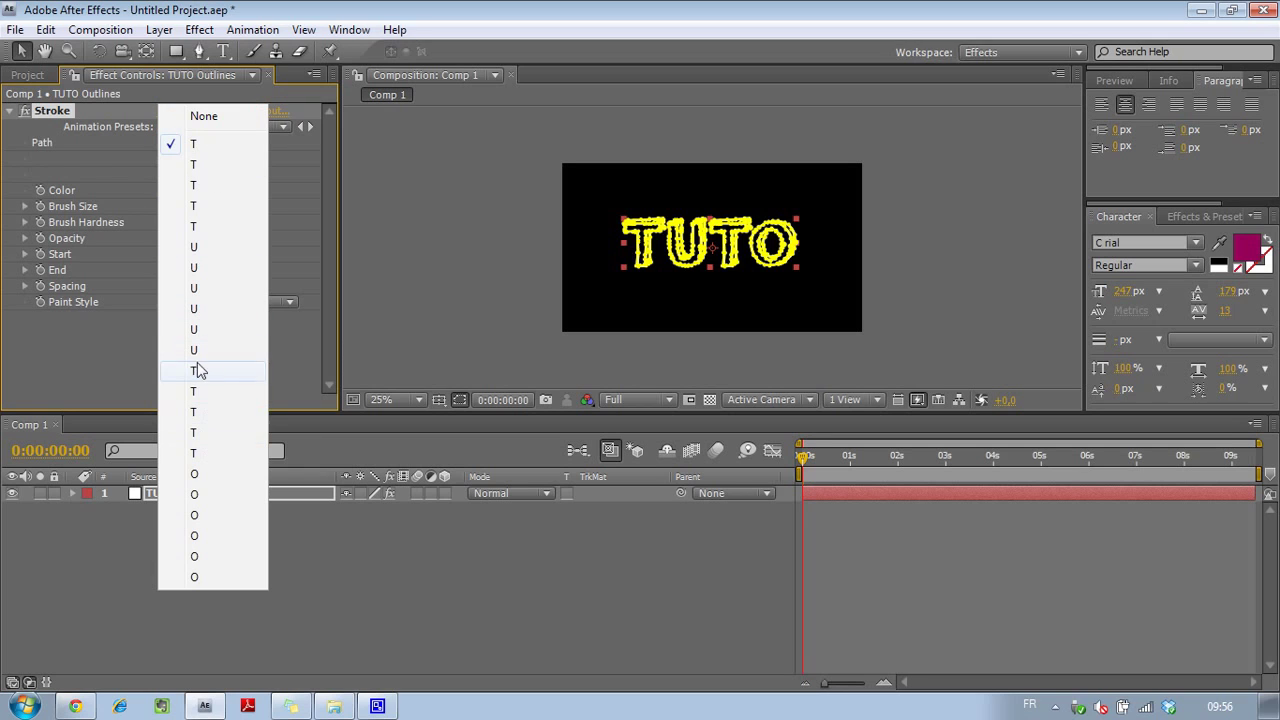
left_click(120, 383)
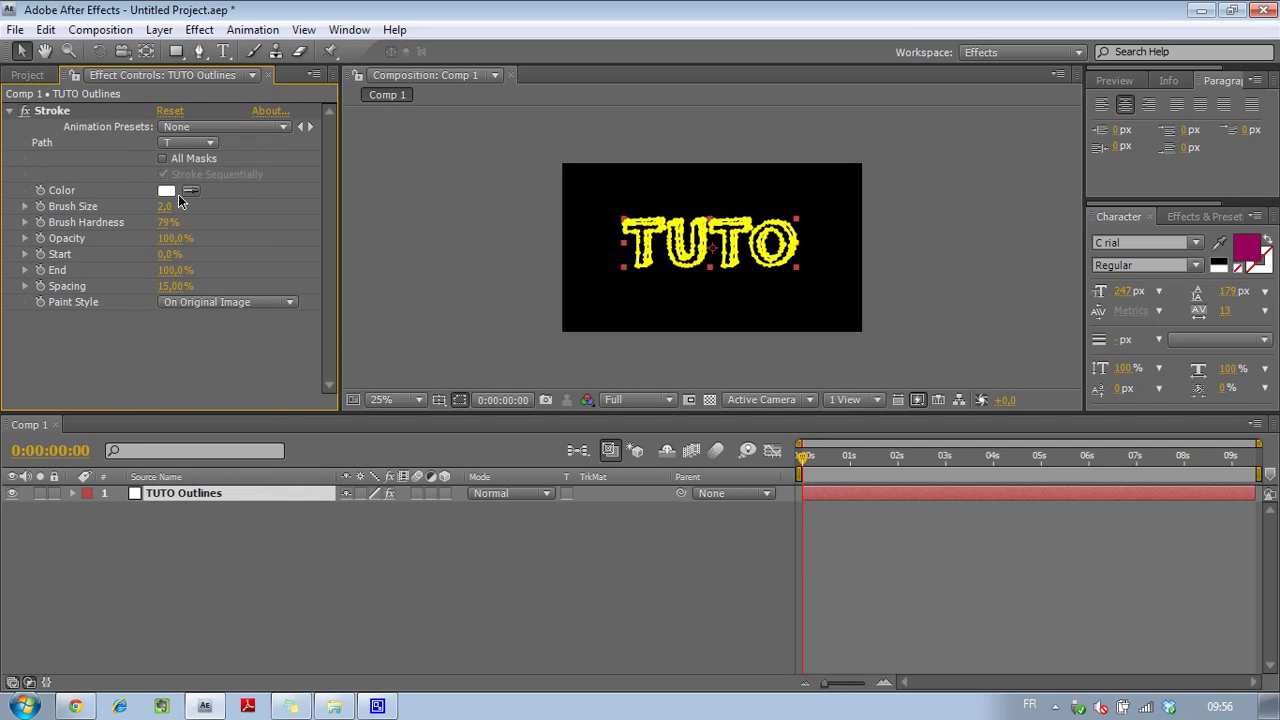
left_click(163, 160)
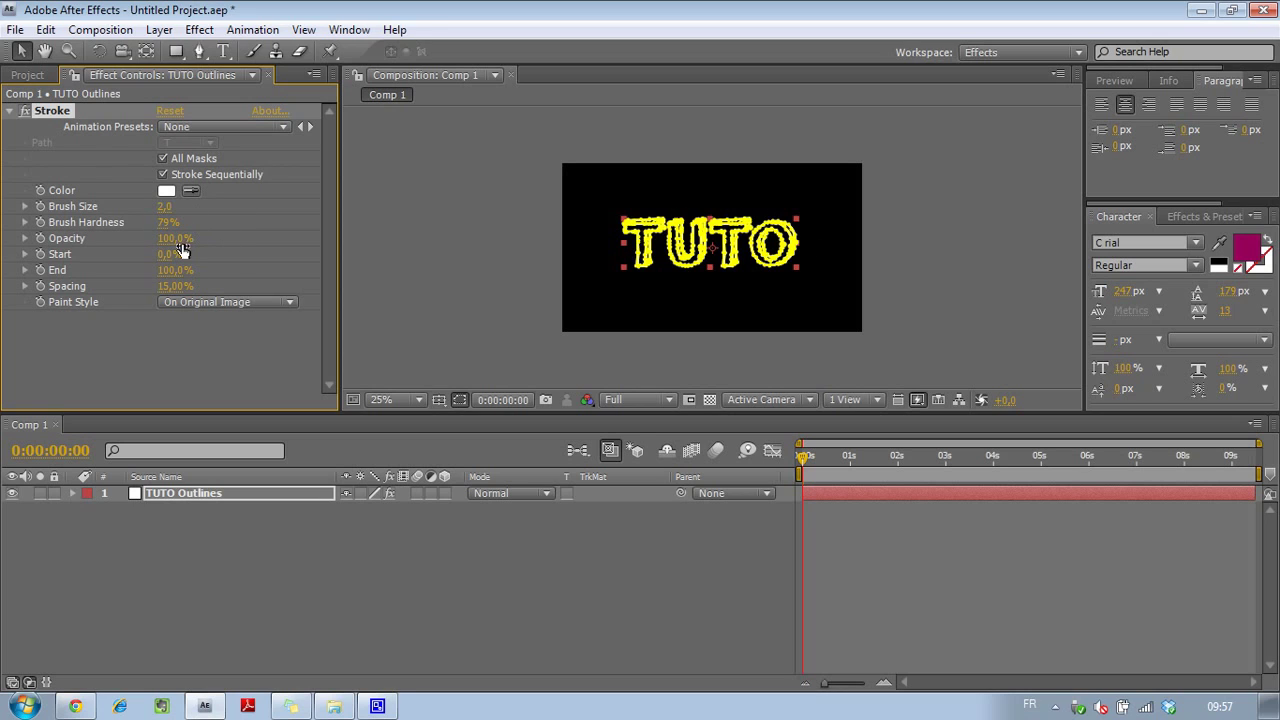
Hide the mask outlines in the viewer and set the Stroke brush size to 6
left_click_drag(168, 209, 226, 214)
left_click(460, 399)
left_click(166, 208)
type("6")
key("Return")
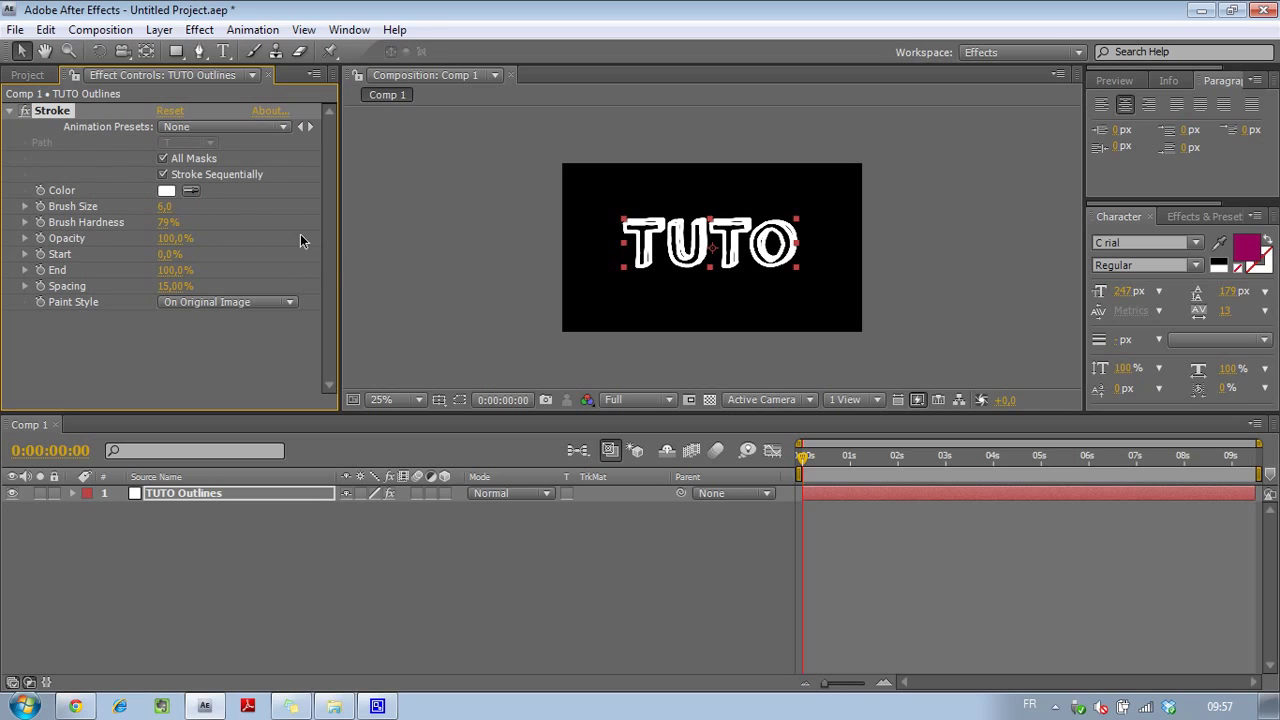
Try a Stroke brush size of 6.5, and settle on a brush size of 7
left_click(165, 207)
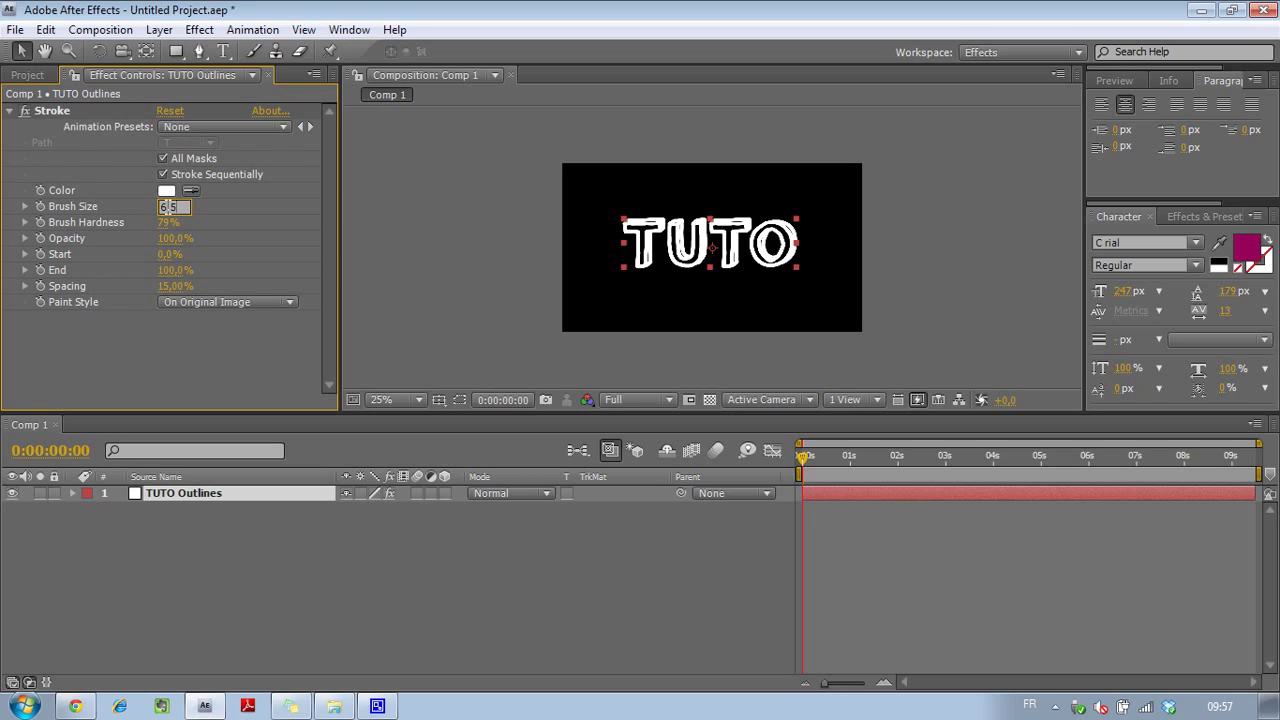
type("6,5")
key("Return")
type("7,")
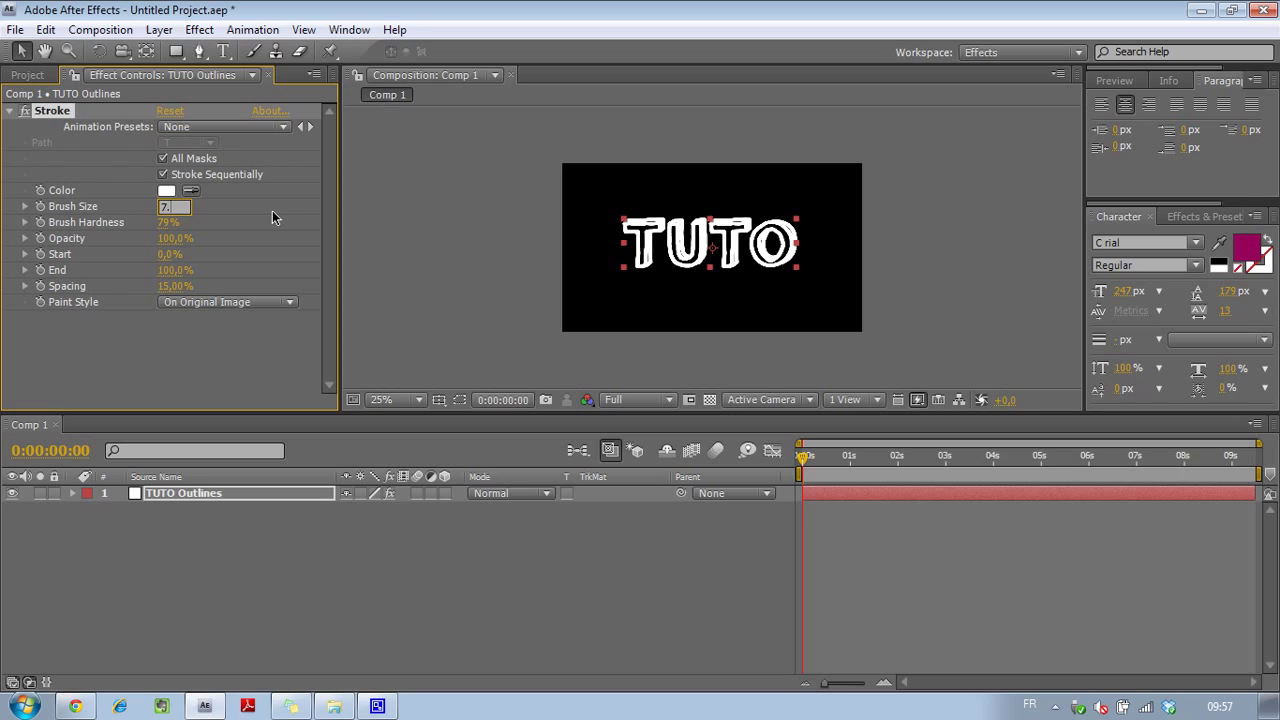
type(".")
key("Return")
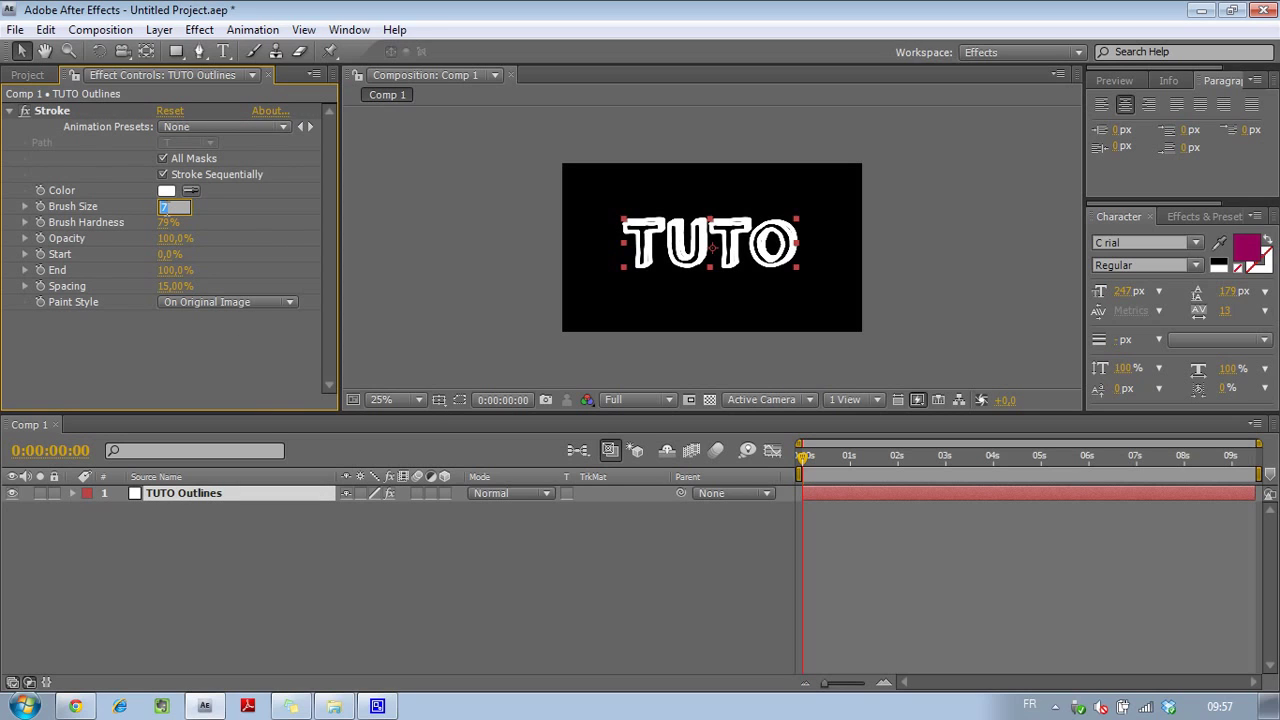
left_click(179, 351)
Set the Stroke brush hardness to 60% and its paint style to On Transparent
left_click(165, 222)
type("60")
key("Return")
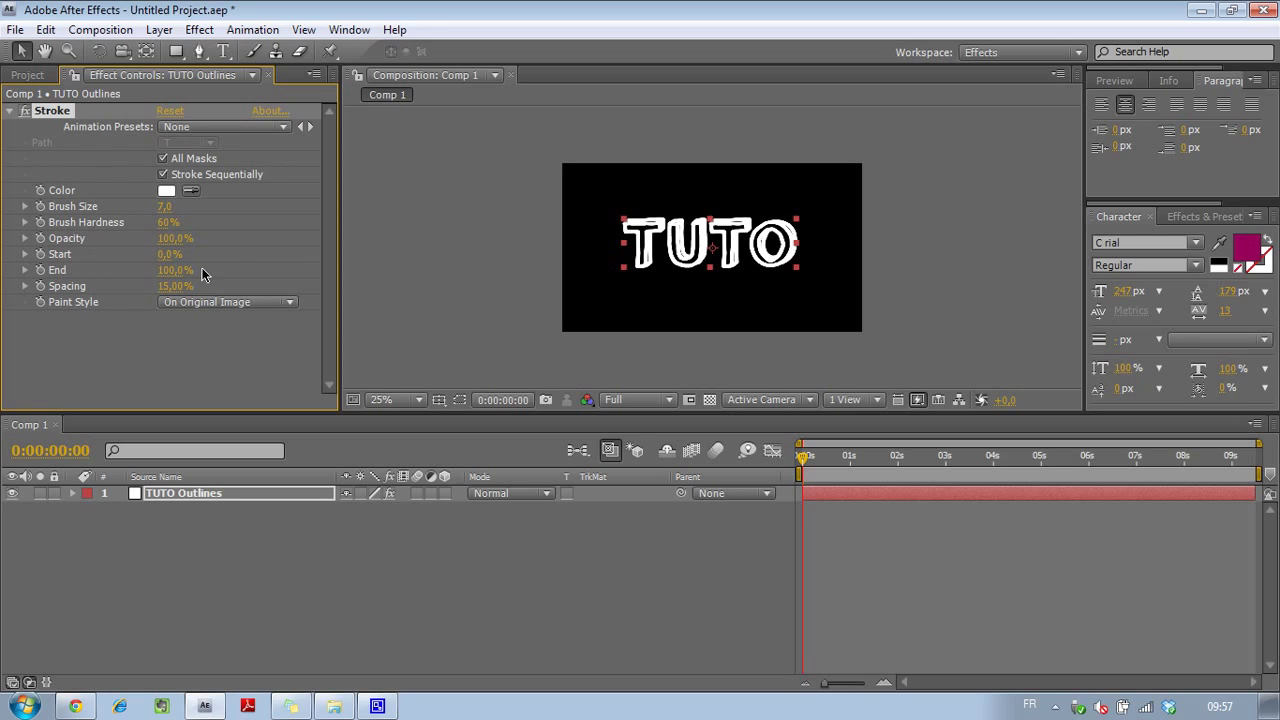
mouse_move(177, 271)
left_mouse_down()
mouse_move(50, 258)
mouse_move(196, 258)
left_mouse_up()
left_click(265, 302)
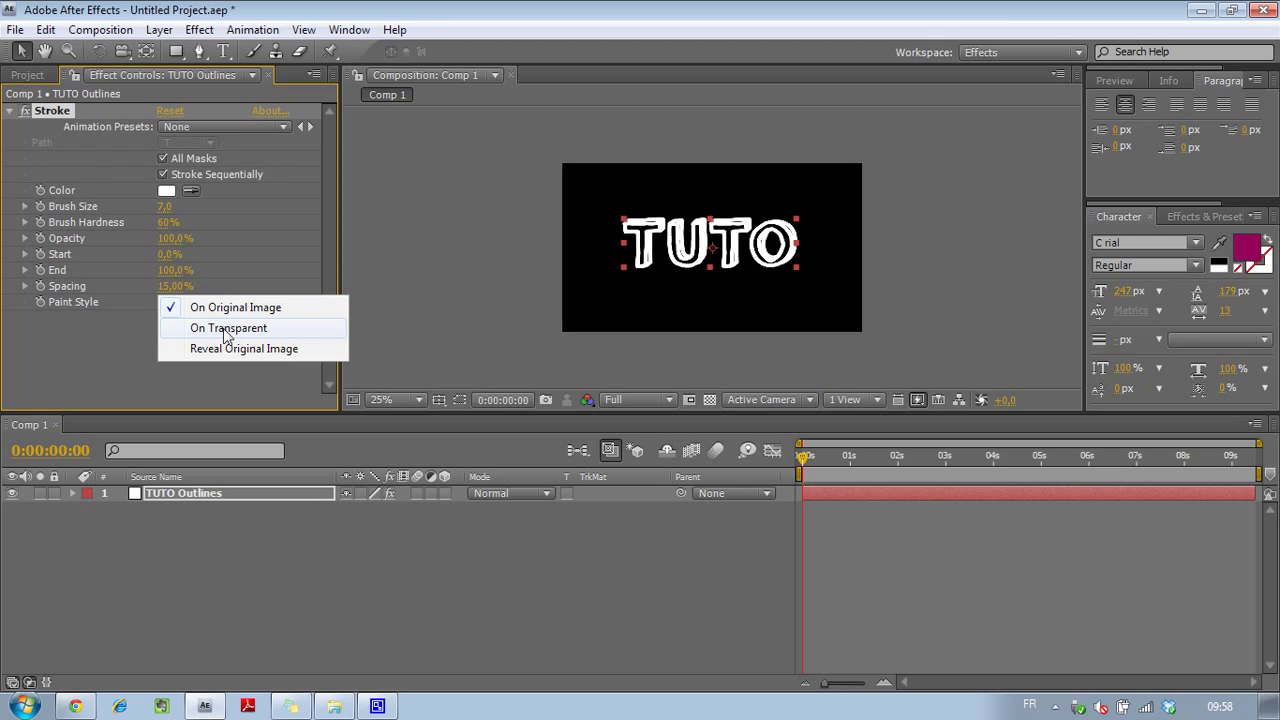
left_click(226, 330)
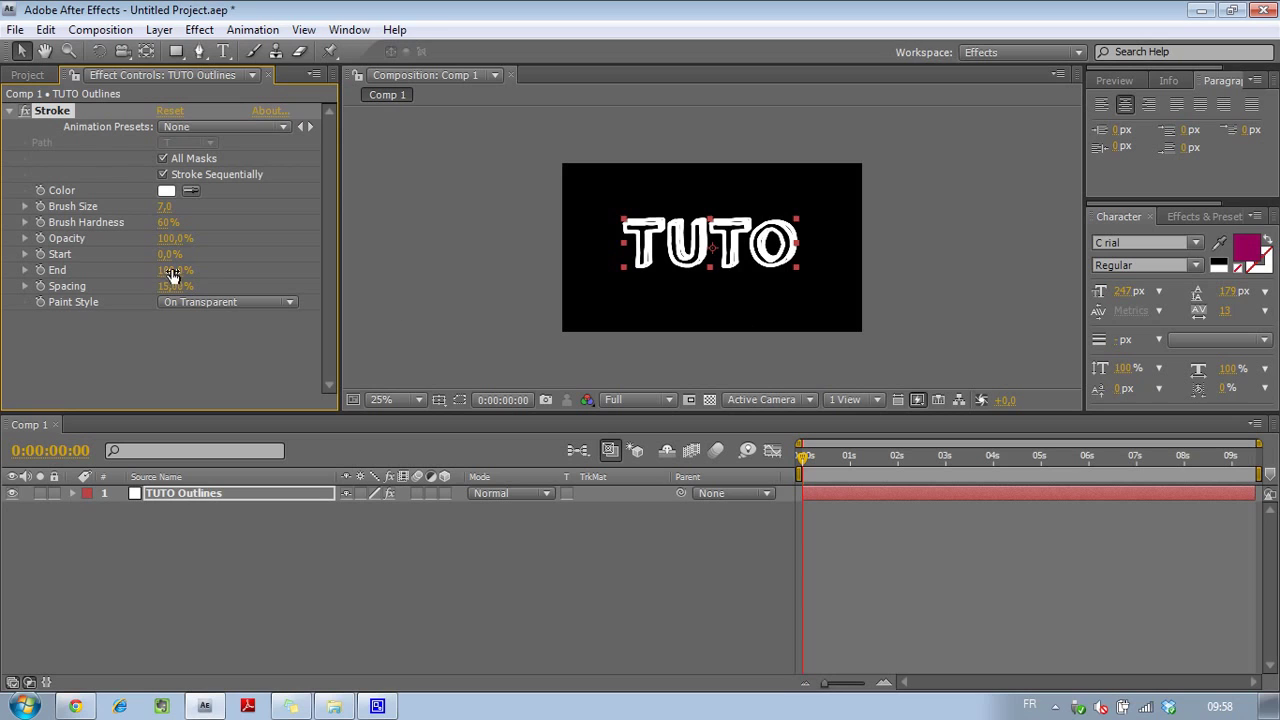
Keyframe the Stroke's End value at 0% on the first frame and 100% at 0:00:03:01
mouse_move(167, 271)
left_mouse_down()
mouse_move(66, 270)
mouse_move(176, 263)
left_mouse_up()
left_click(40, 270)
left_click(170, 270)
type("0")
key("Return")
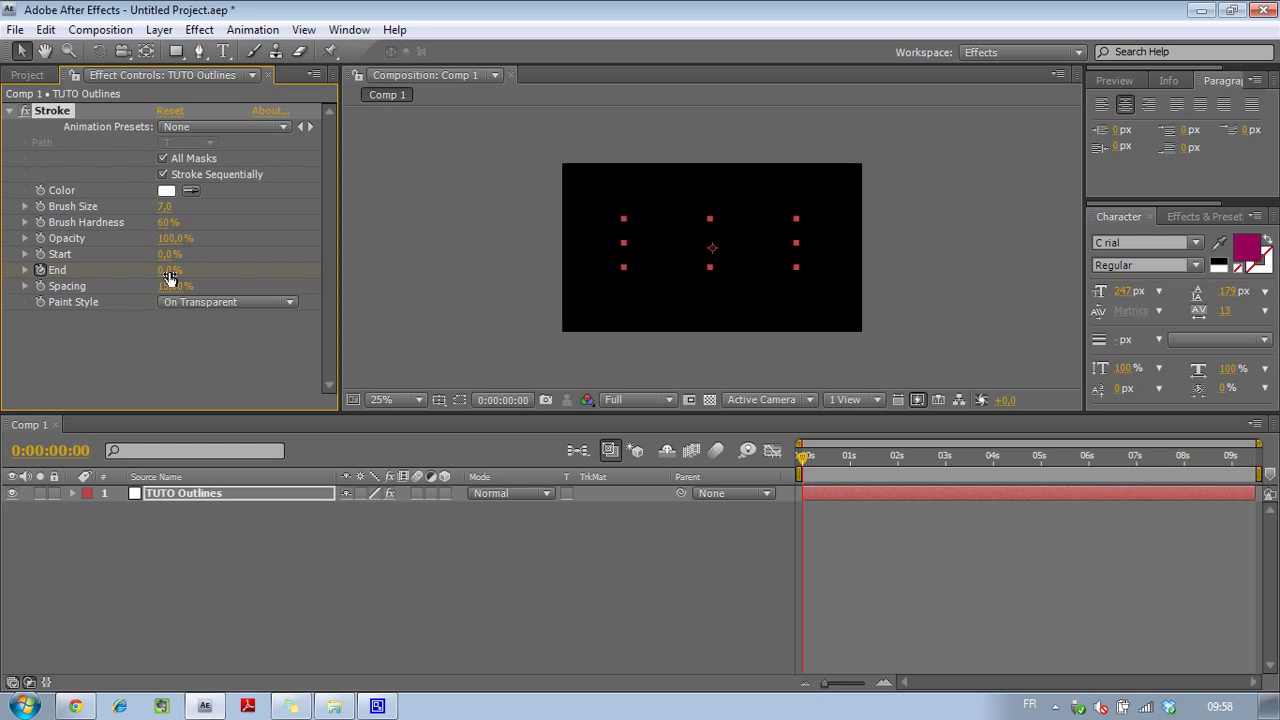
left_click(946, 459)
left_click(170, 270)
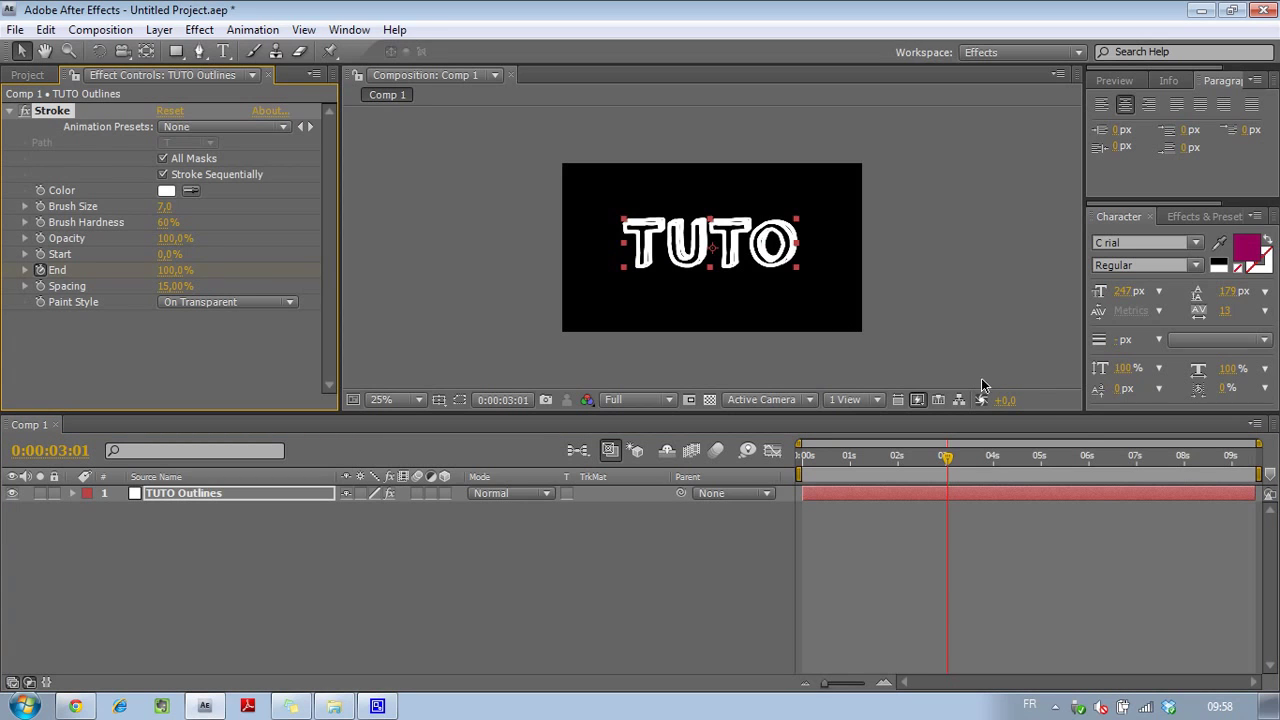
Keyframe the Stroke's Start value at 0% at 0:00:05:01 and 100% at 0:00:07:01, and preview the write-on animation
left_click(1042, 465)
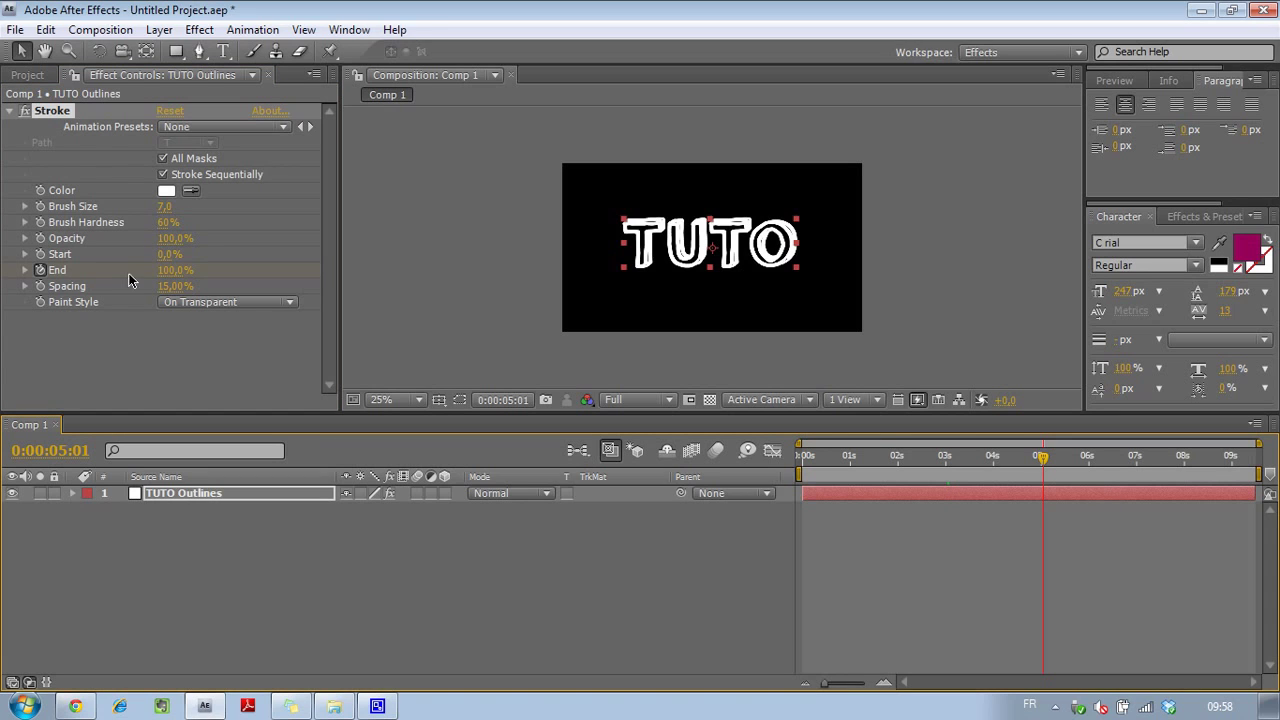
left_click(41, 255)
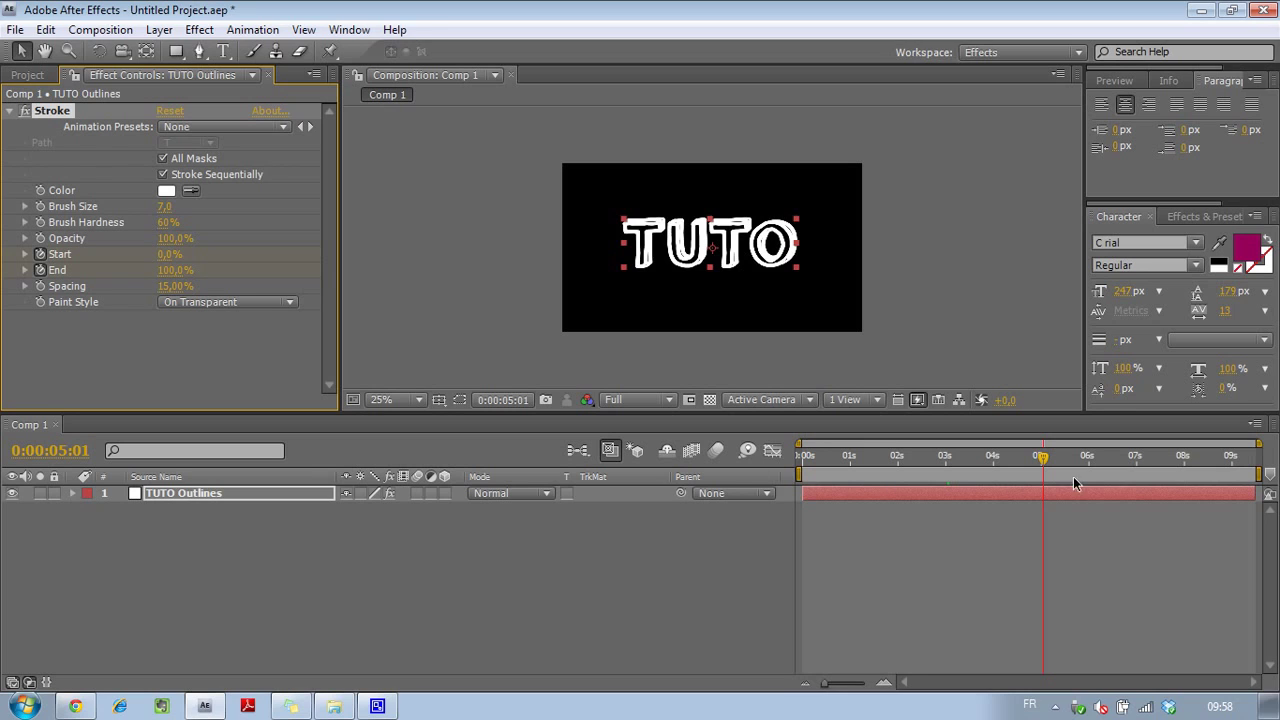
left_click(1139, 456)
left_click(168, 254)
key("Return")
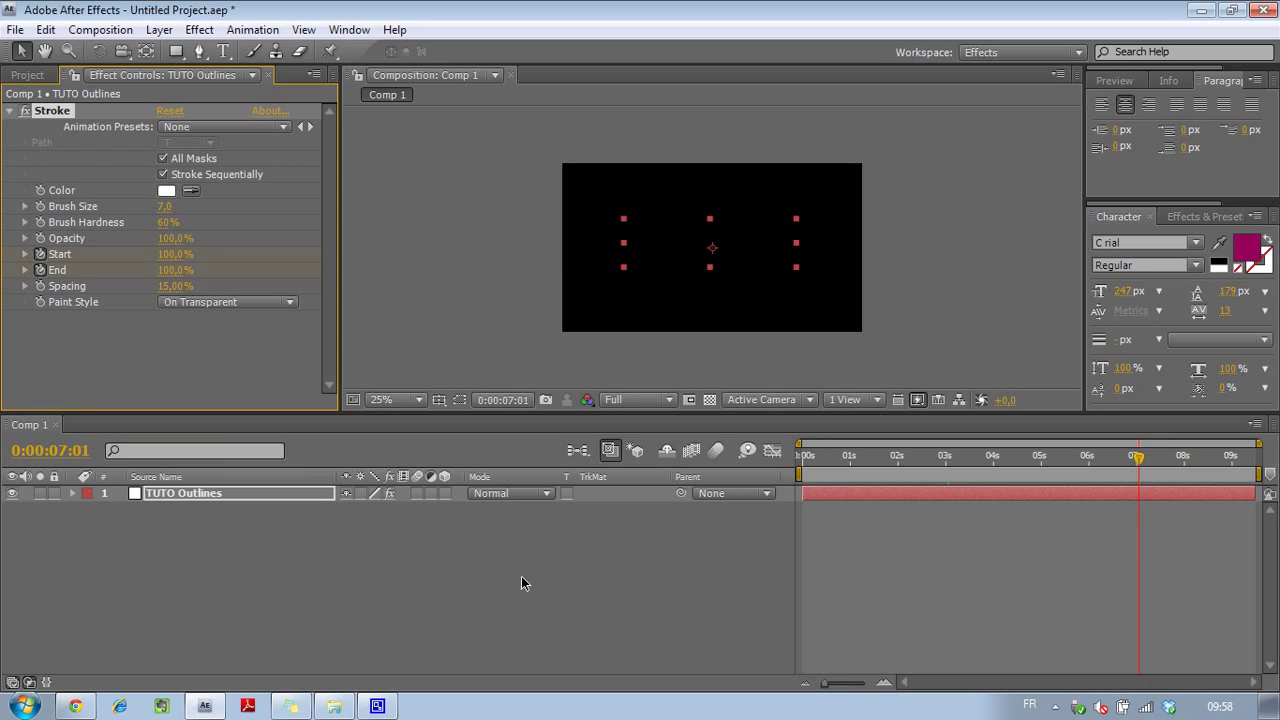
left_click(507, 576)
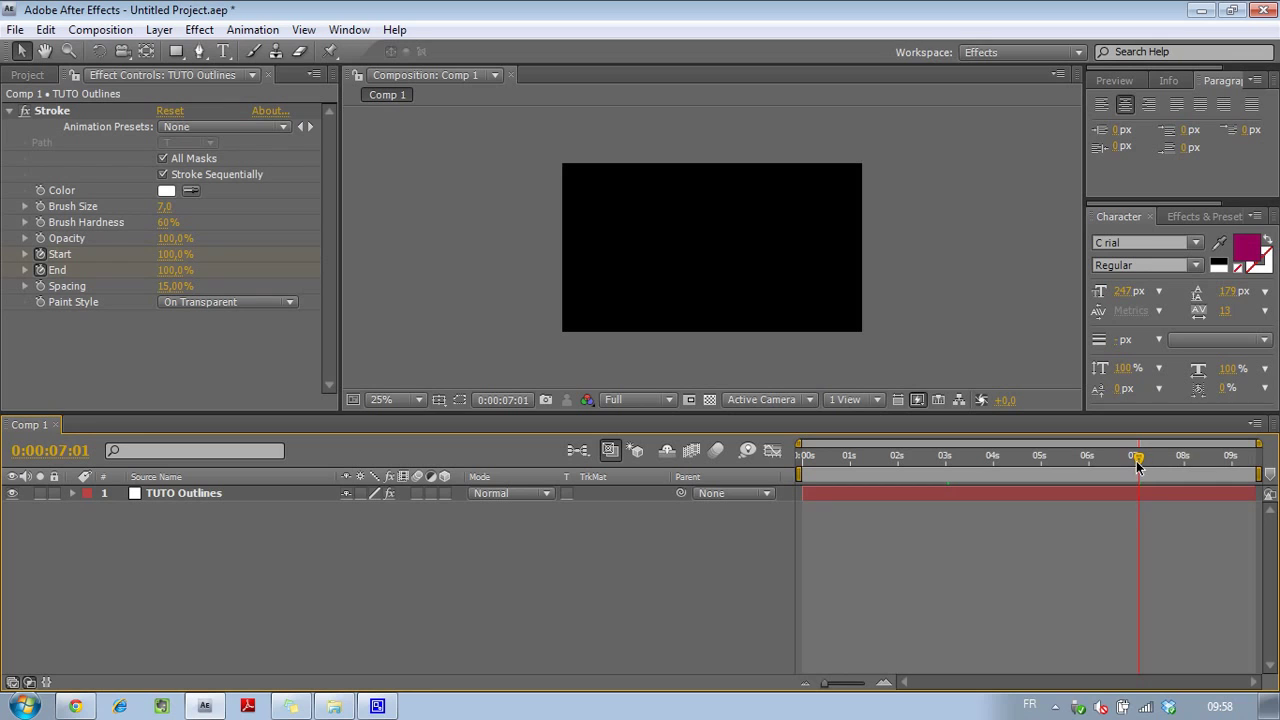
mouse_move(1137, 465)
left_mouse_down()
mouse_move(722, 452)
mouse_move(922, 473)
mouse_move(1150, 472)
left_mouse_up()
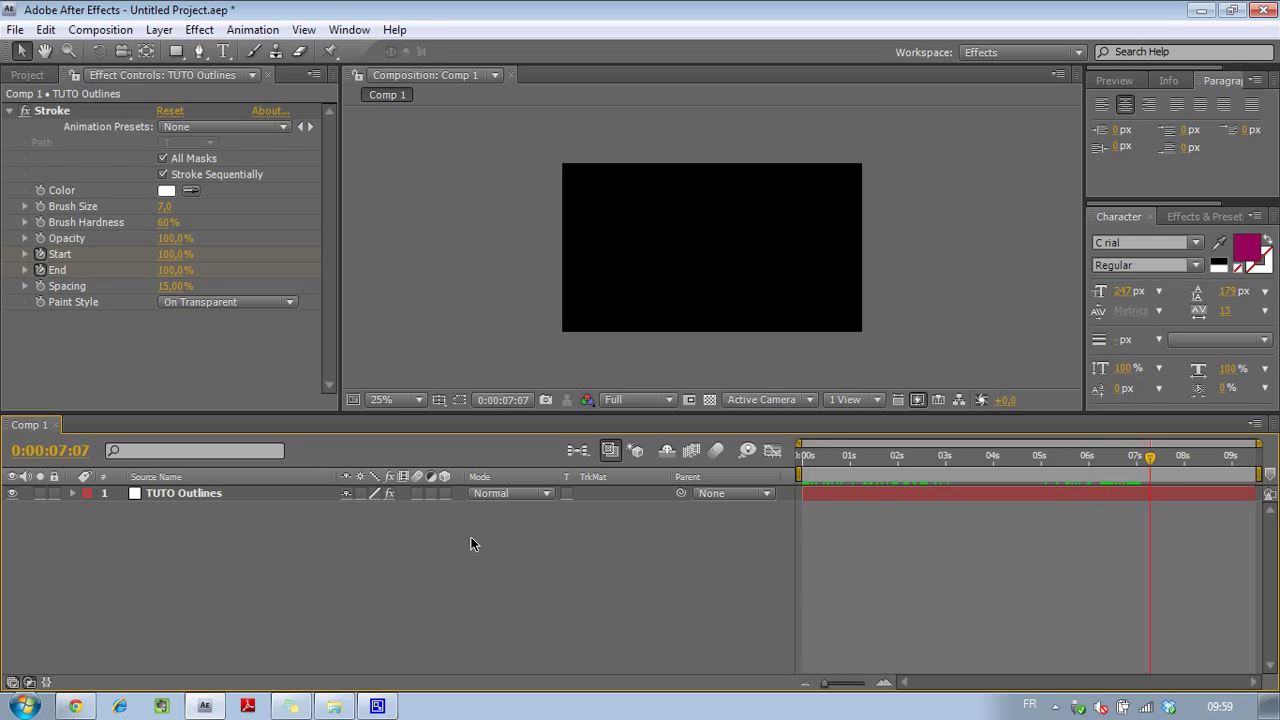
Collapse the Stroke settings and apply the Turbulent Displace distortion effect to the TUTO Outlines layer
left_click(9, 111)
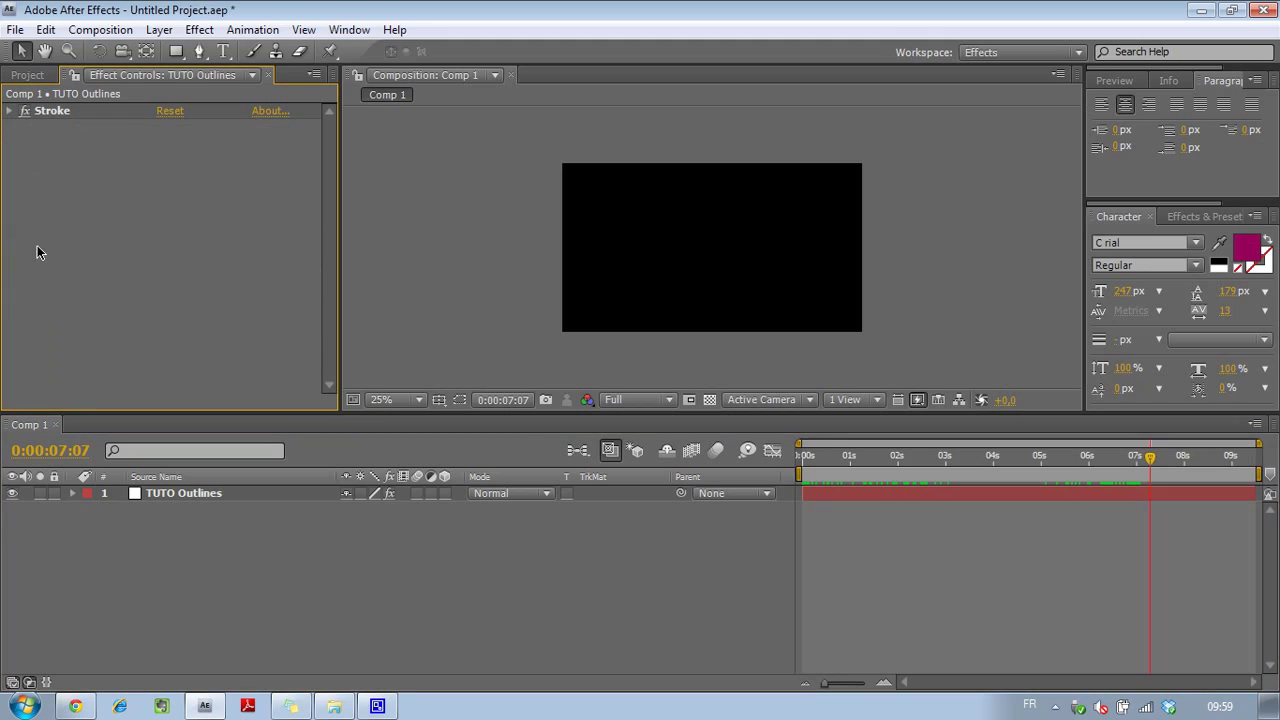
left_click(984, 458)
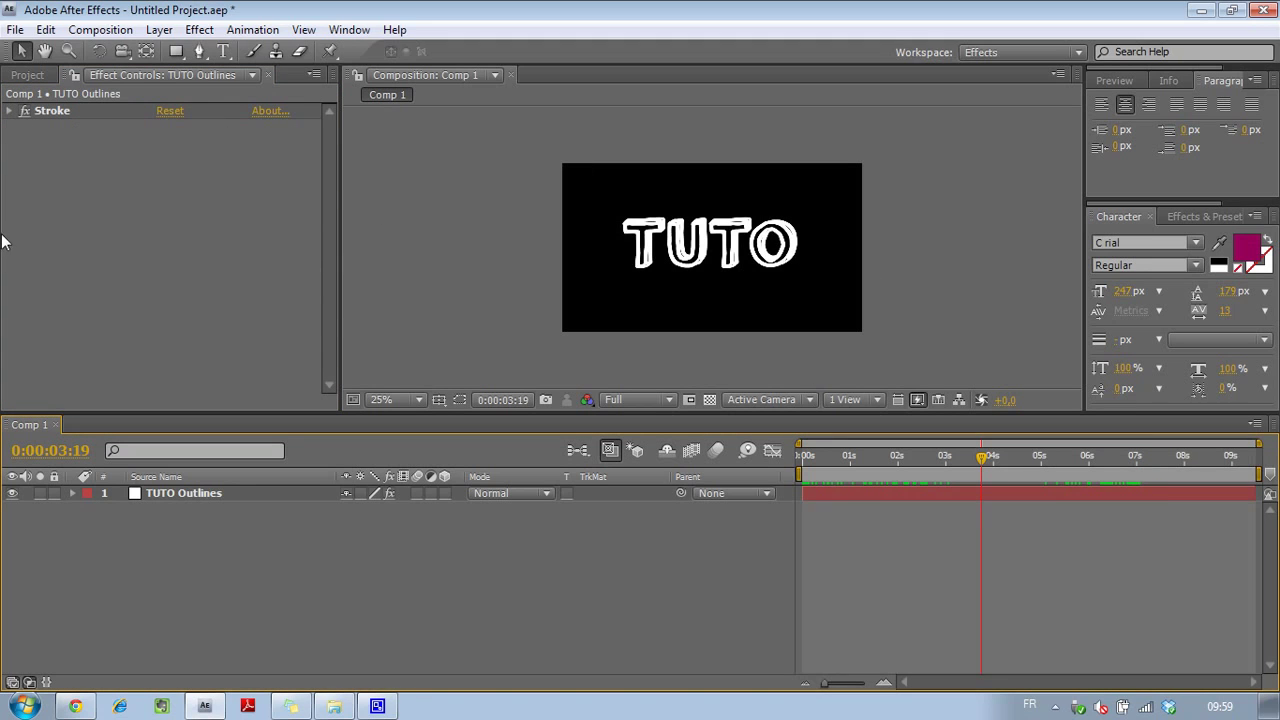
right_click(70, 204)
left_click(58, 198)
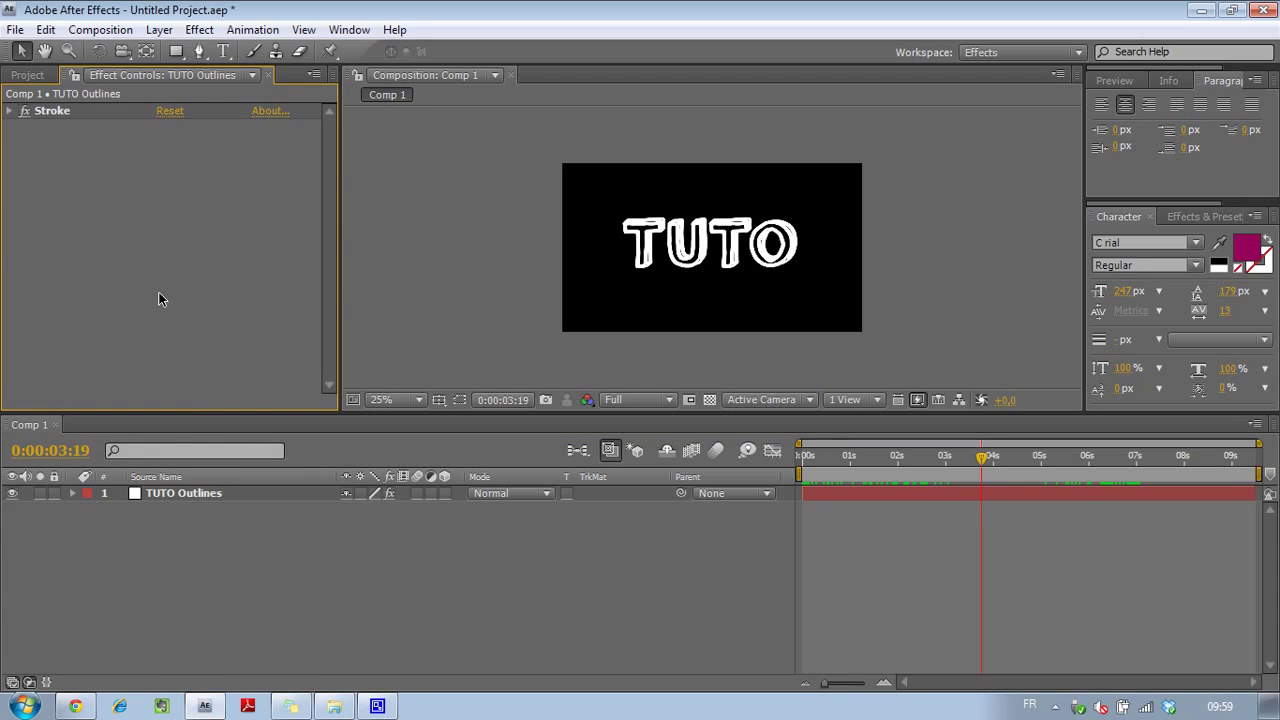
left_click(178, 492)
right_click(64, 215)
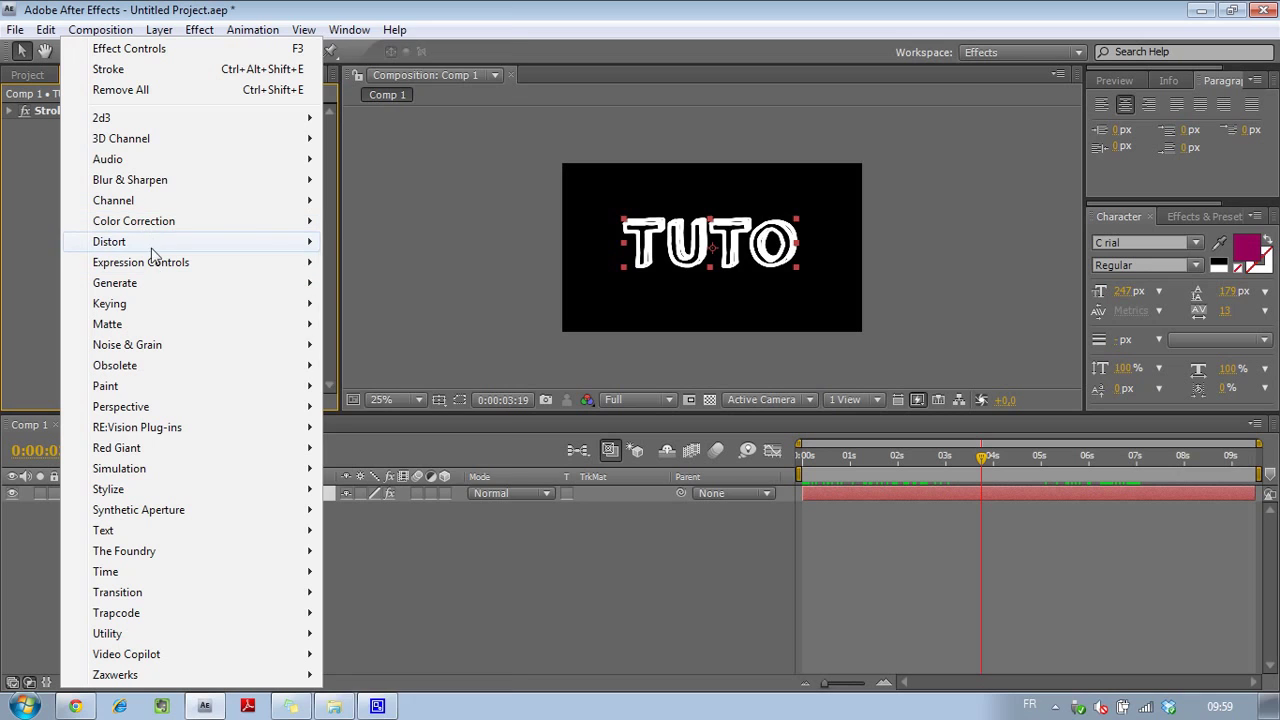
mouse_move(152, 248)
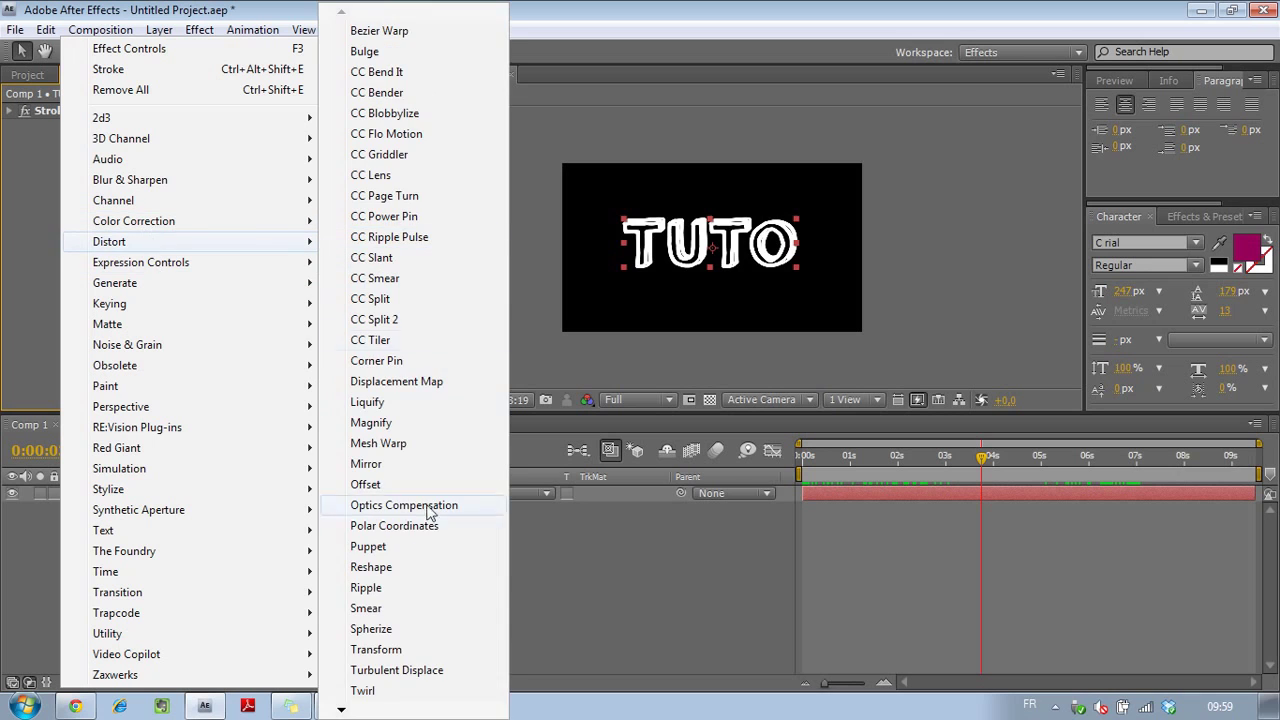
left_click(400, 670)
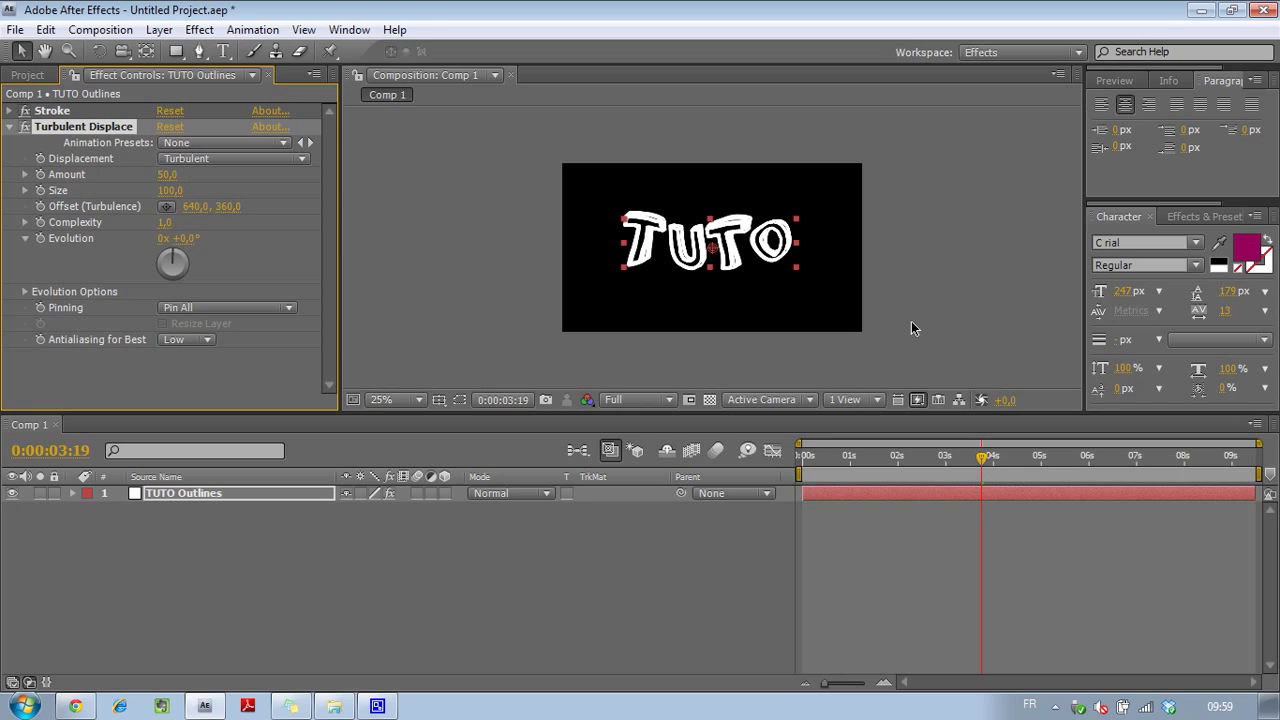
Set the Turbulent Displace size to 3 and amount to 34, checking the letters close up
mouse_move(982, 458)
left_mouse_down()
mouse_move(804, 466)
mouse_move(1005, 460)
left_mouse_up()
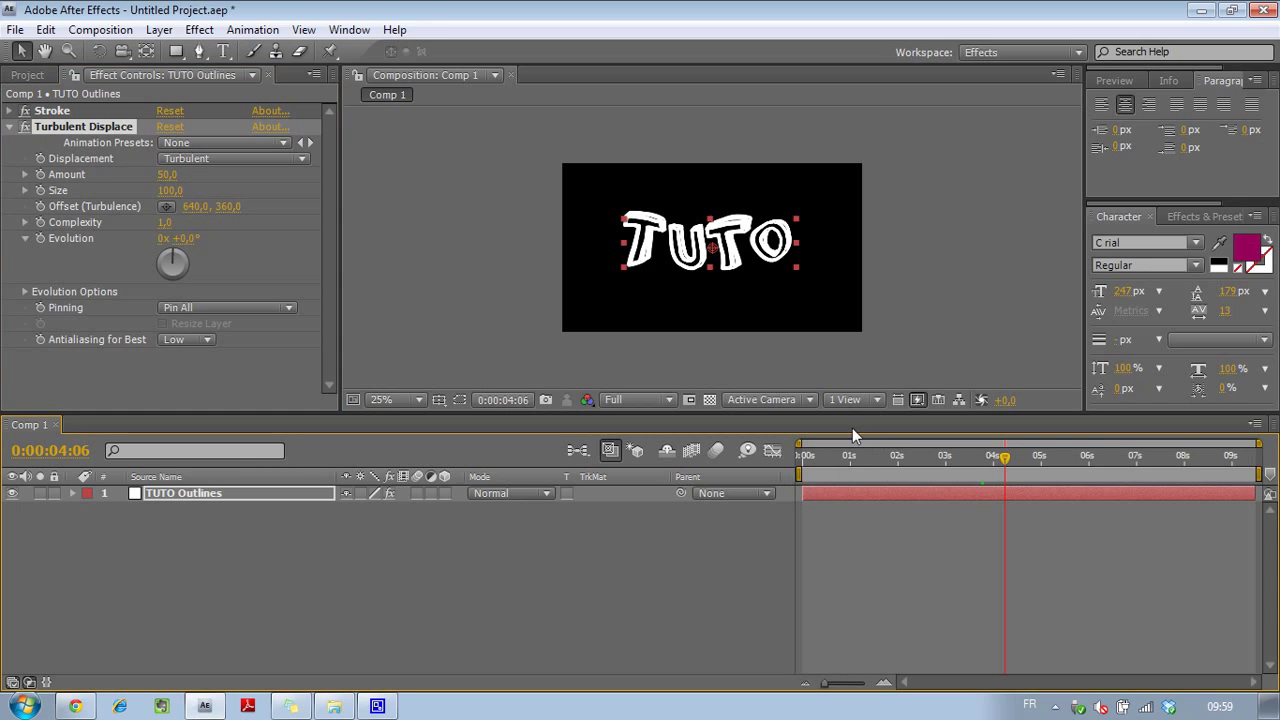
left_click(183, 575)
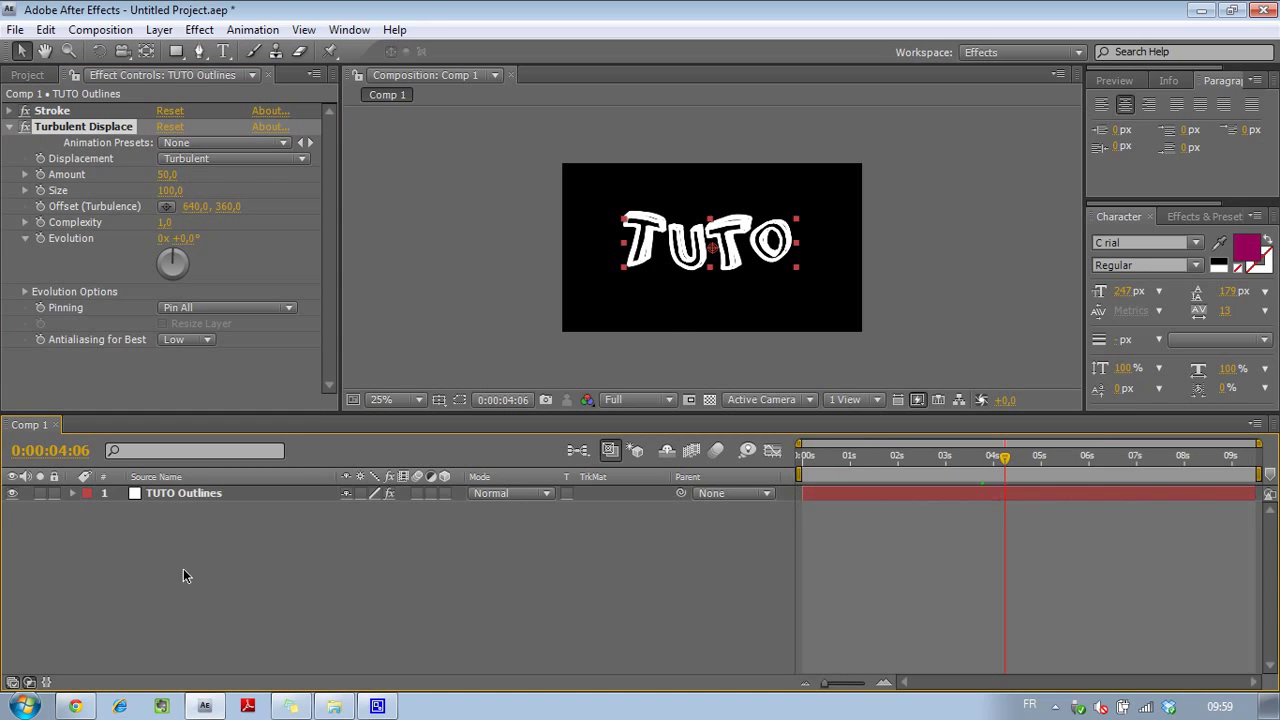
left_click(165, 191)
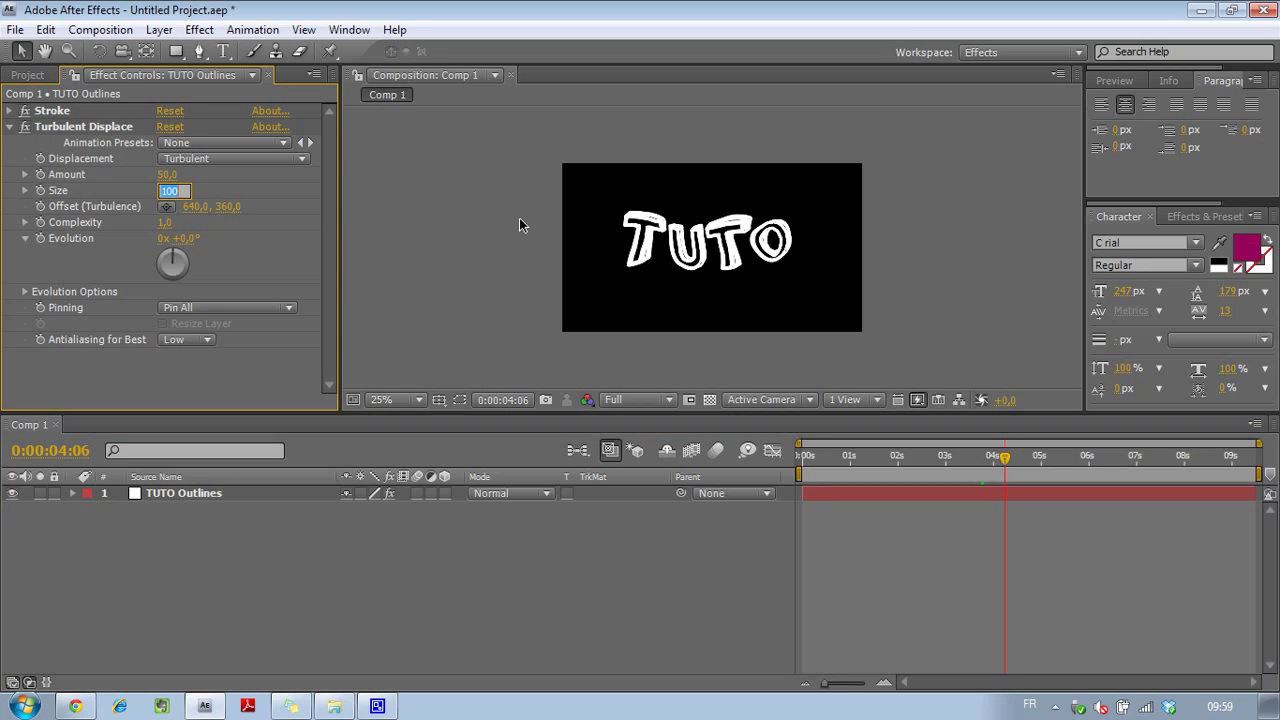
left_click_drag(167, 194, 86, 197)
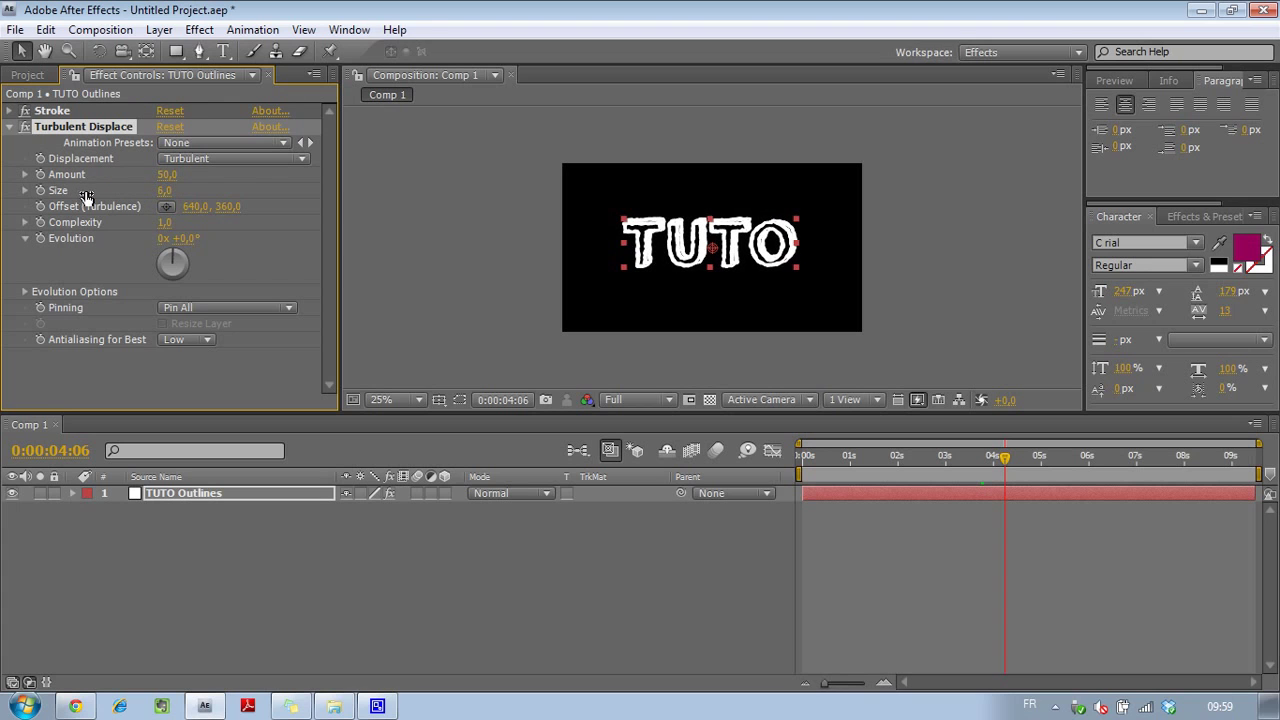
scroll(749, 220, "up", 4)
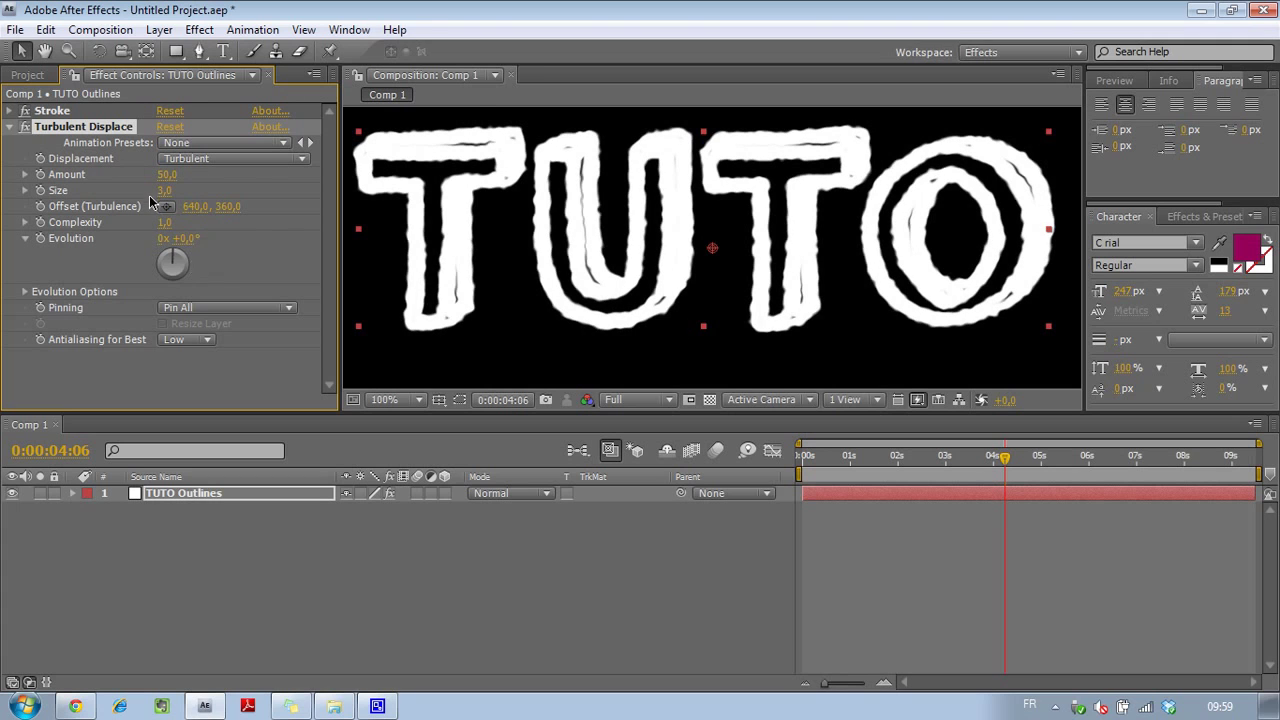
left_click_drag(180, 185, 143, 175)
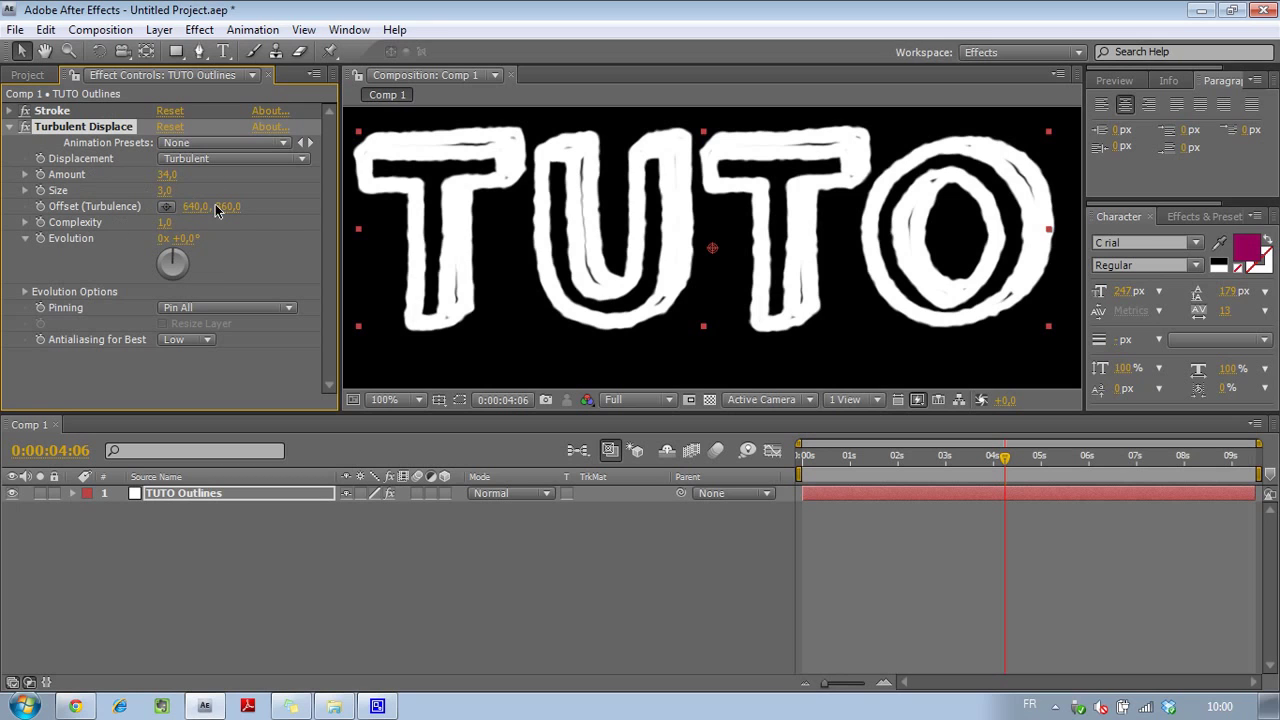
Test the Turbulent Displace Evolution, drive it from the first frame with the expression time*5, and preview the motion
left_click_drag(171, 256, 215, 278)
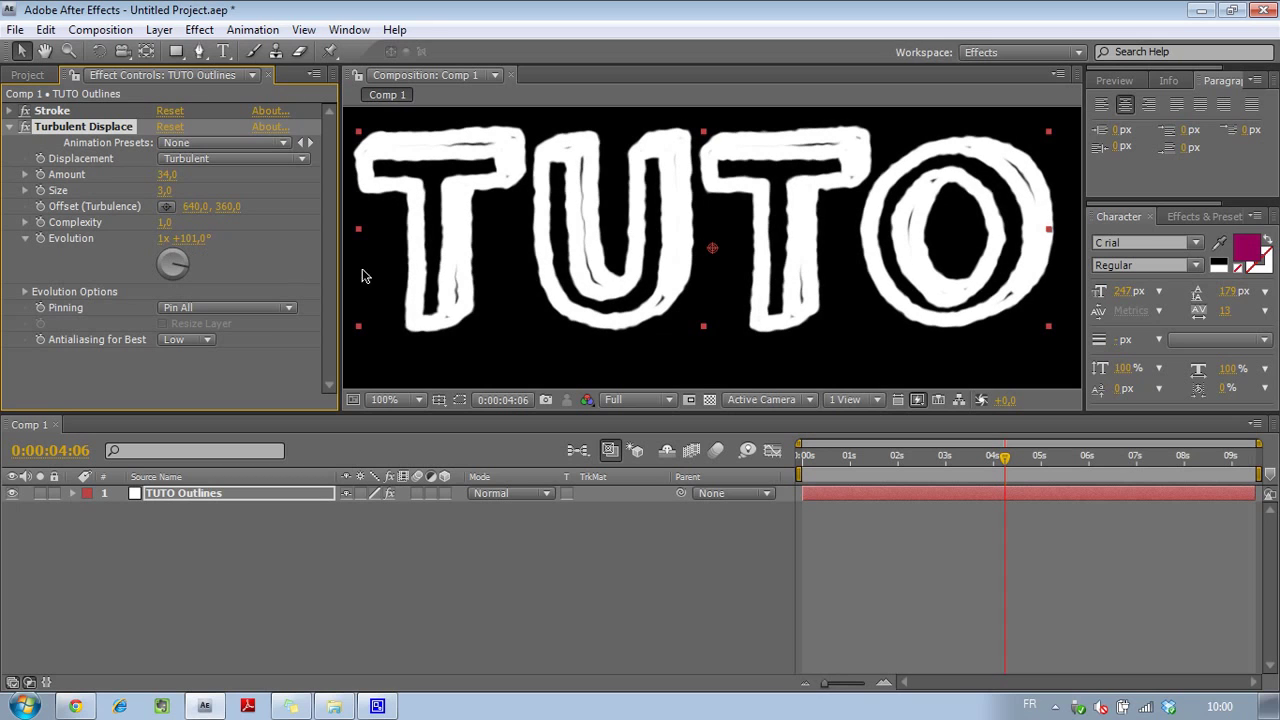
left_click(802, 458)
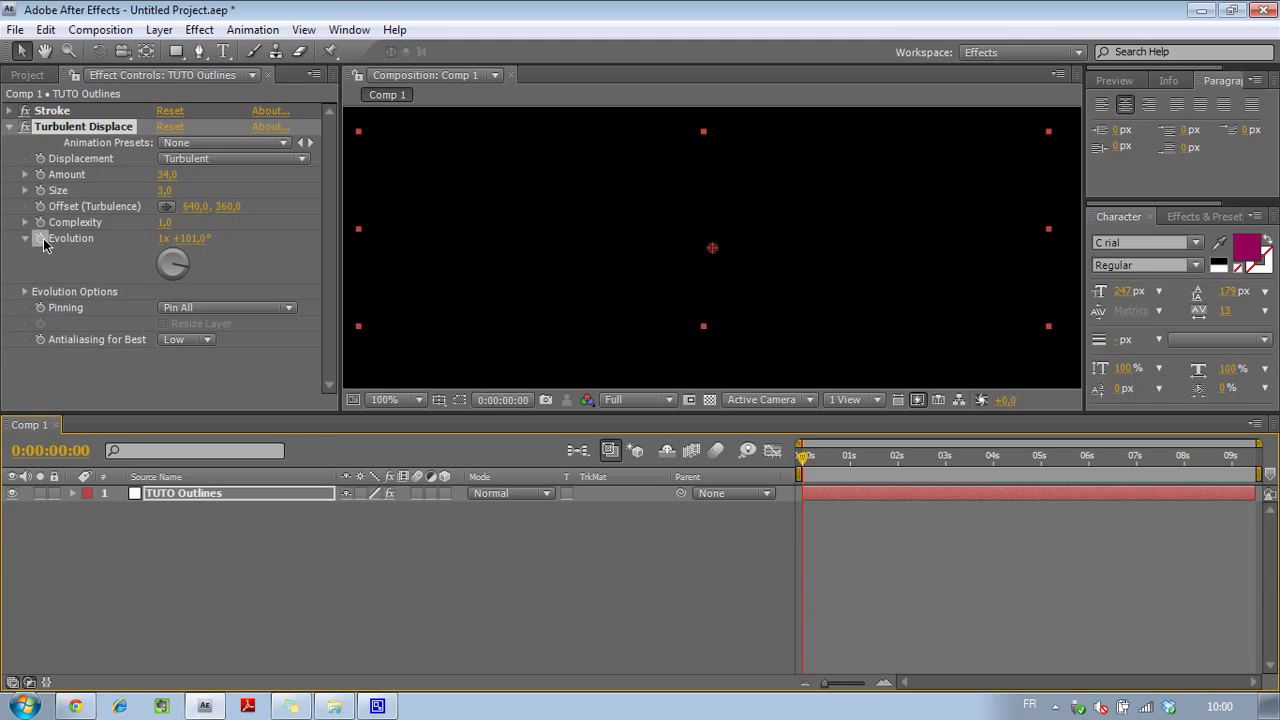
left_click(41, 239, "alt")
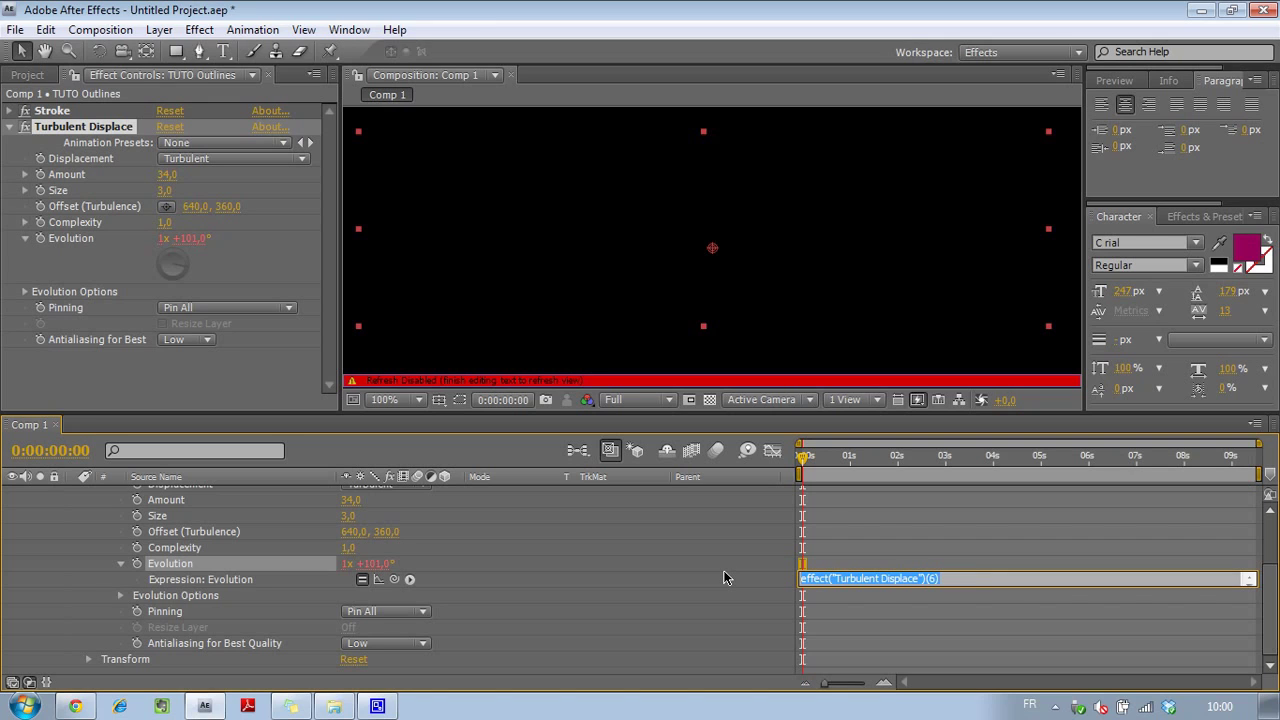
type("time")
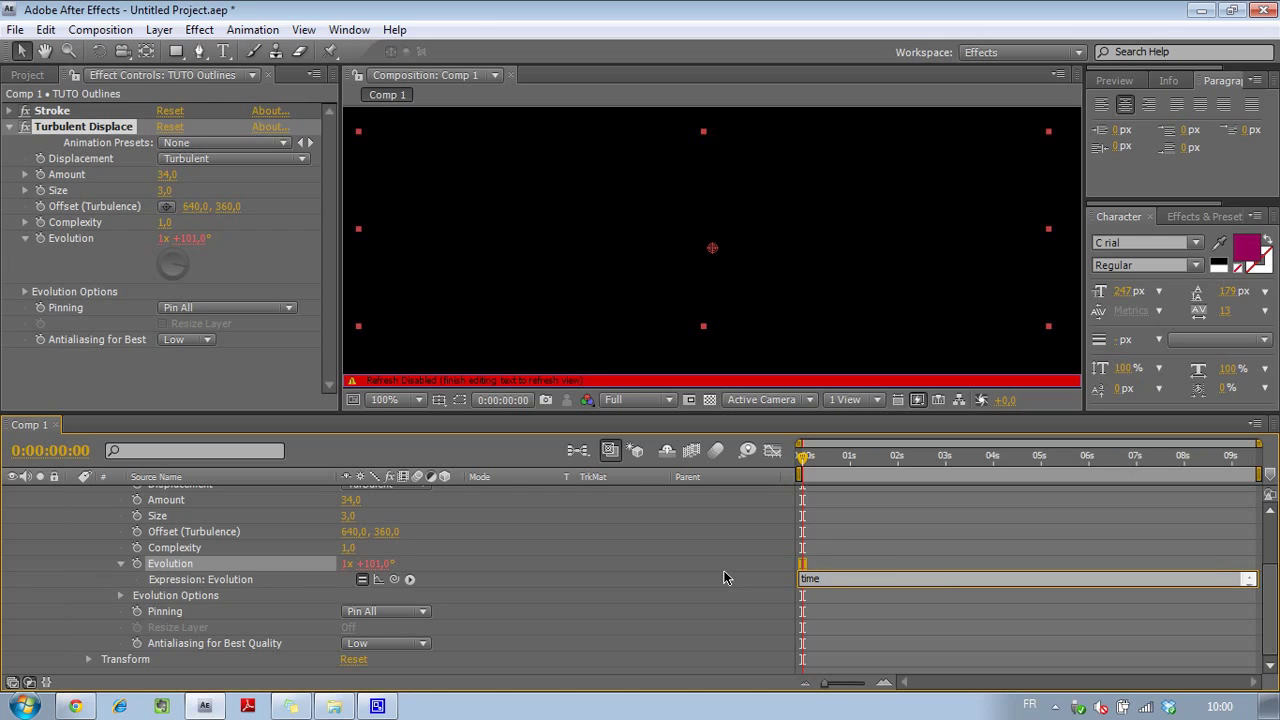
type("*5")
left_click(870, 541)
left_click_drag(813, 462, 903, 467)
key("space")
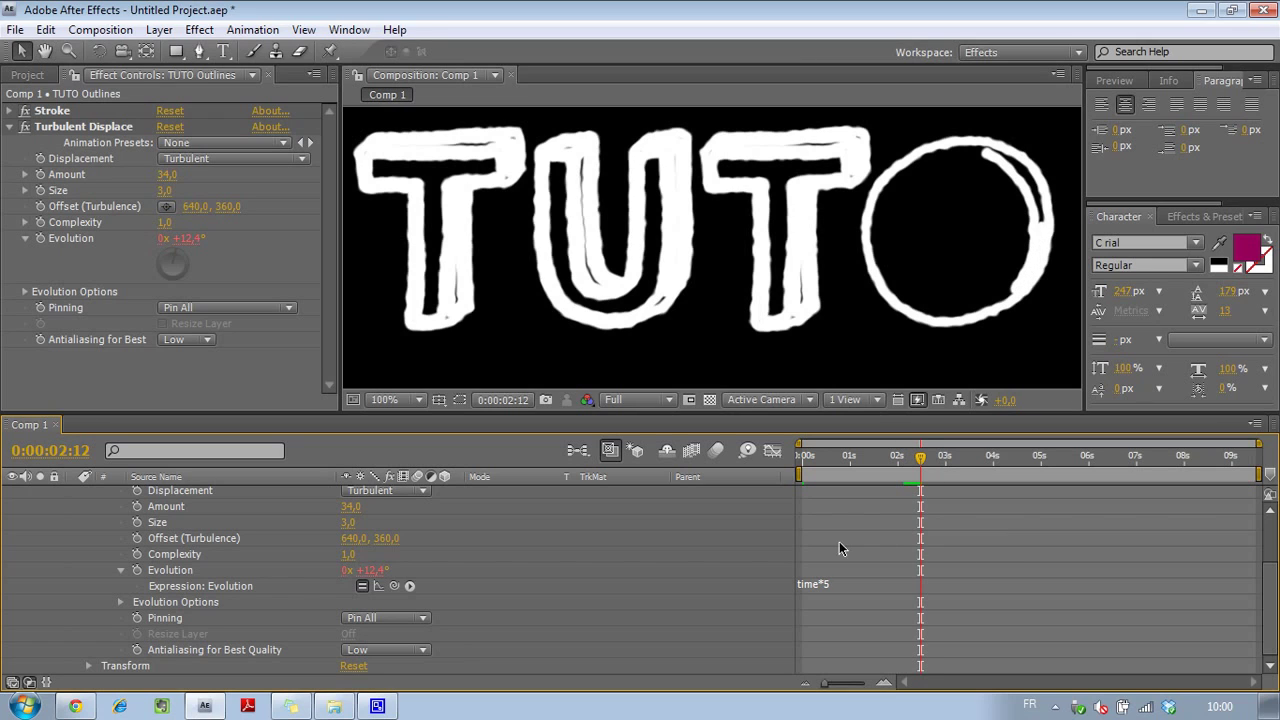
Change the Evolution expression to time*15 and scrub through the animation to check the wobble
left_click(839, 585)
left_click(840, 586)
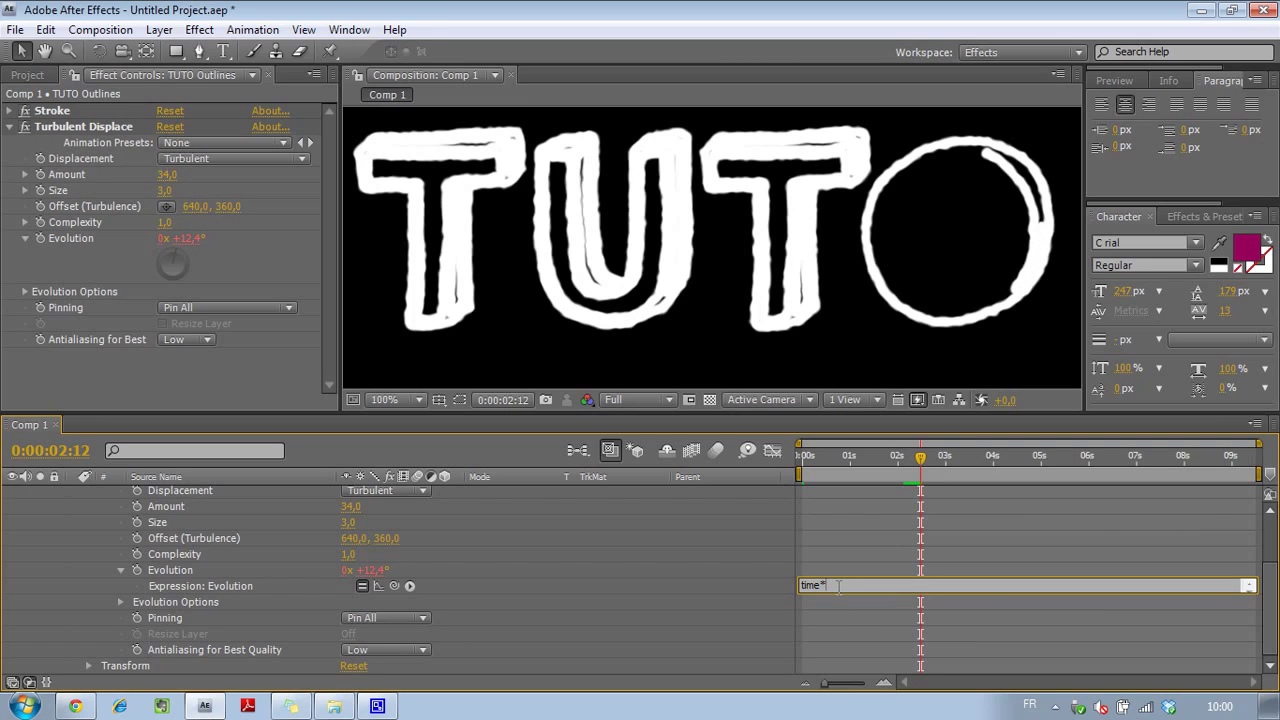
type("15")
key("KP_Enter")
left_click_drag(848, 457, 926, 463)
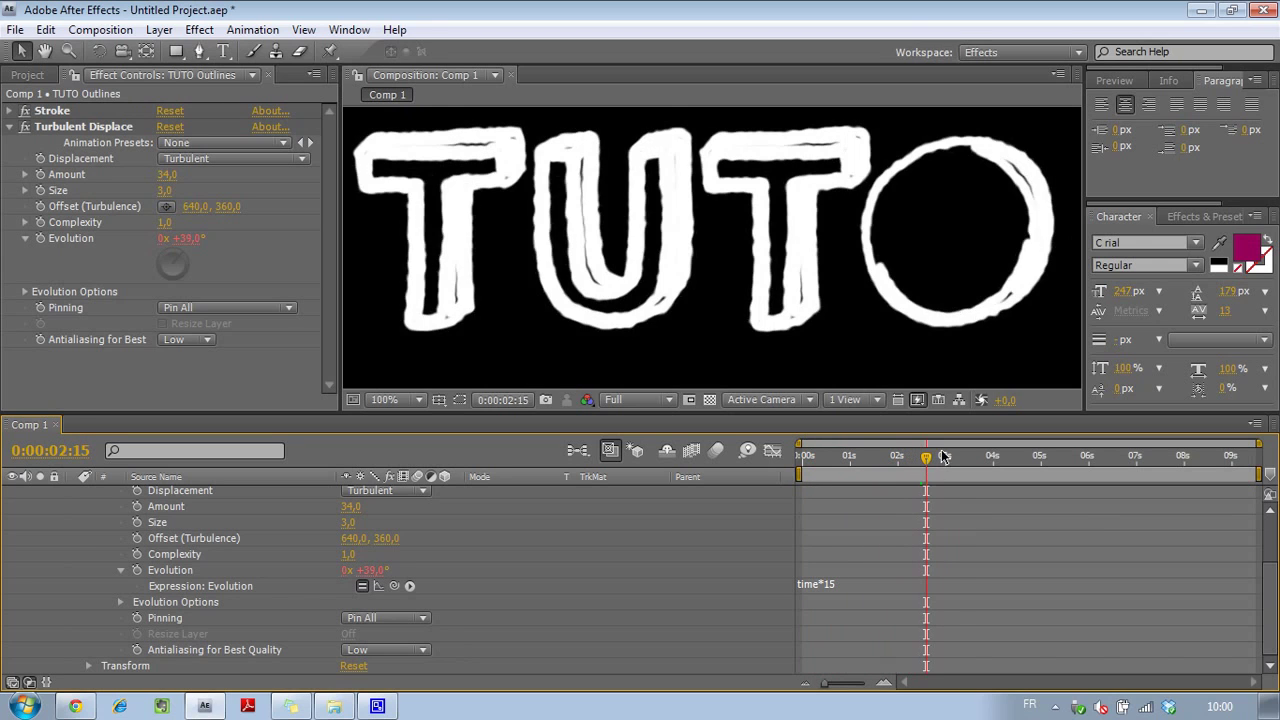
Change the Evolution expression to time*50
left_click(839, 585)
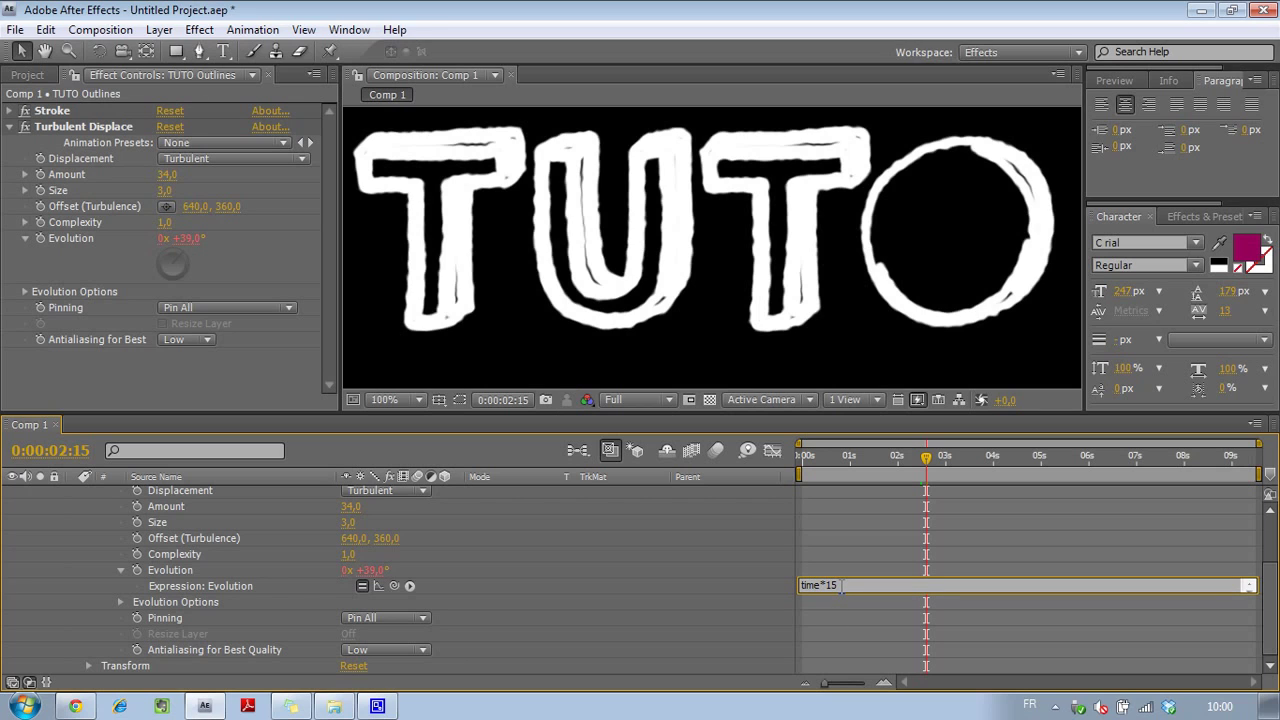
type("0")
key("KP_Enter")
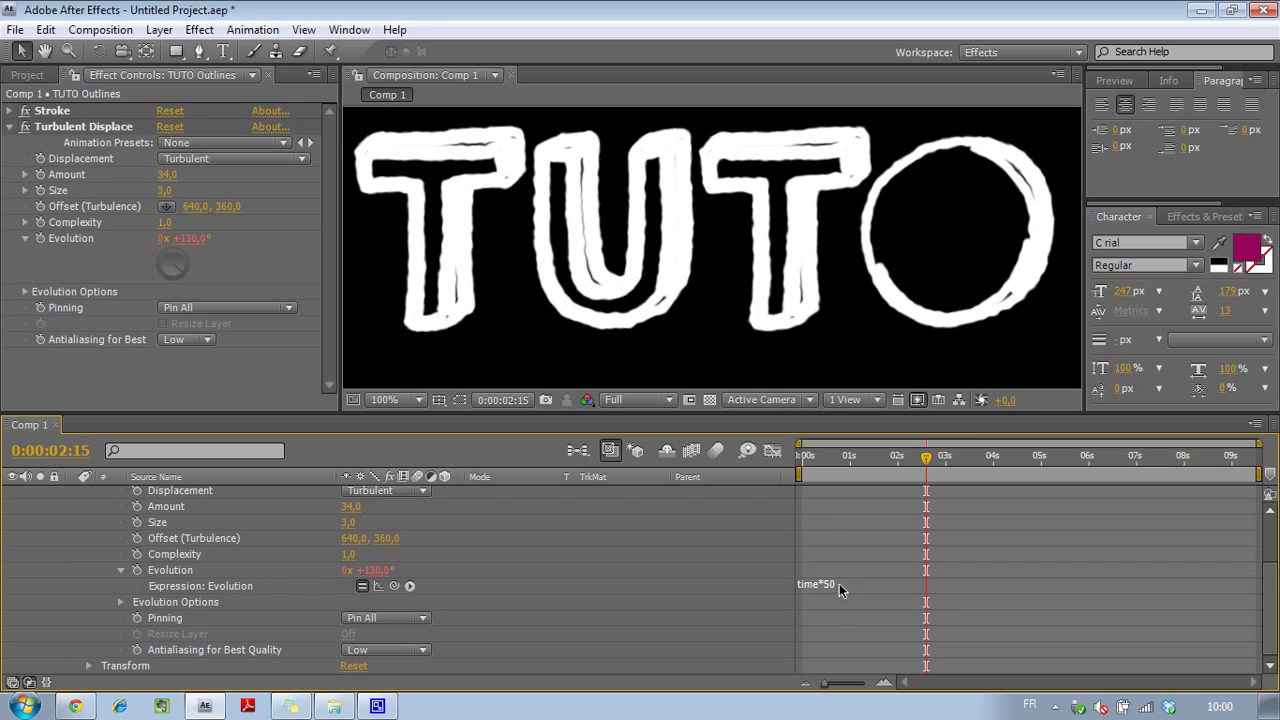
Scrub the animation, change the Evolution expression to time*150, and scrub through it again to check the wobble
left_click_drag(840, 454, 963, 462)
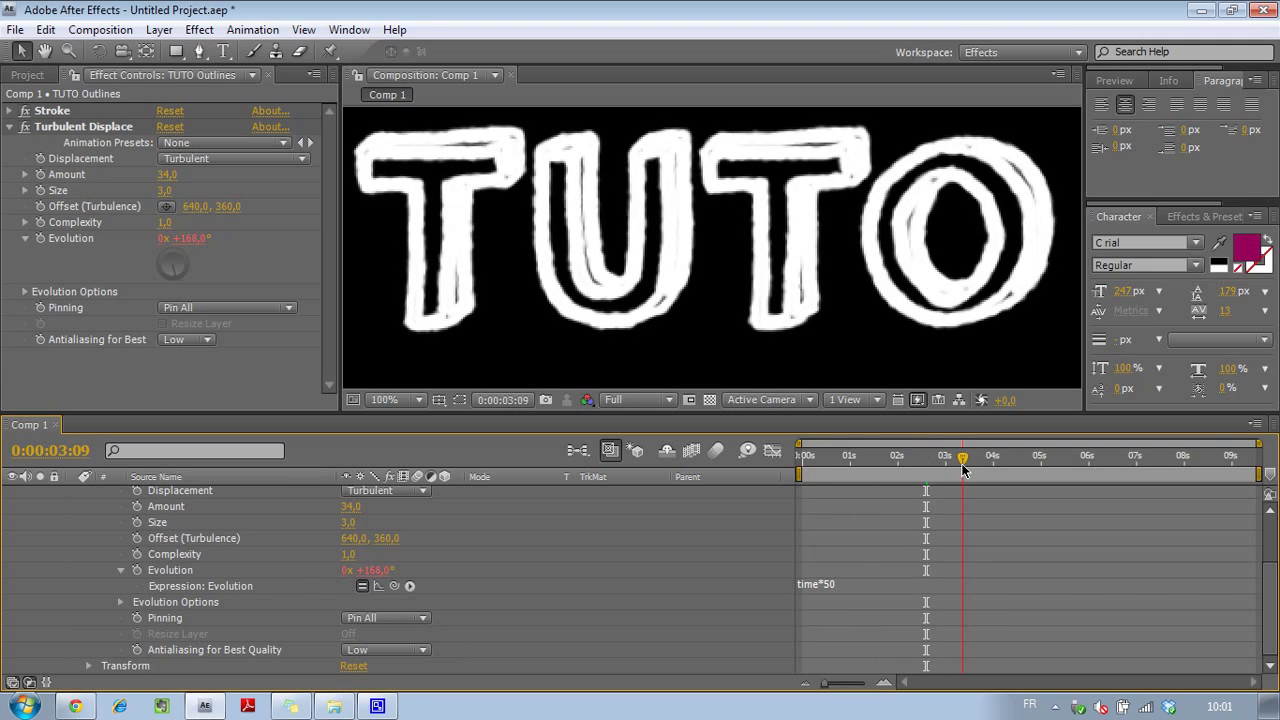
left_click(828, 585)
left_click(859, 584)
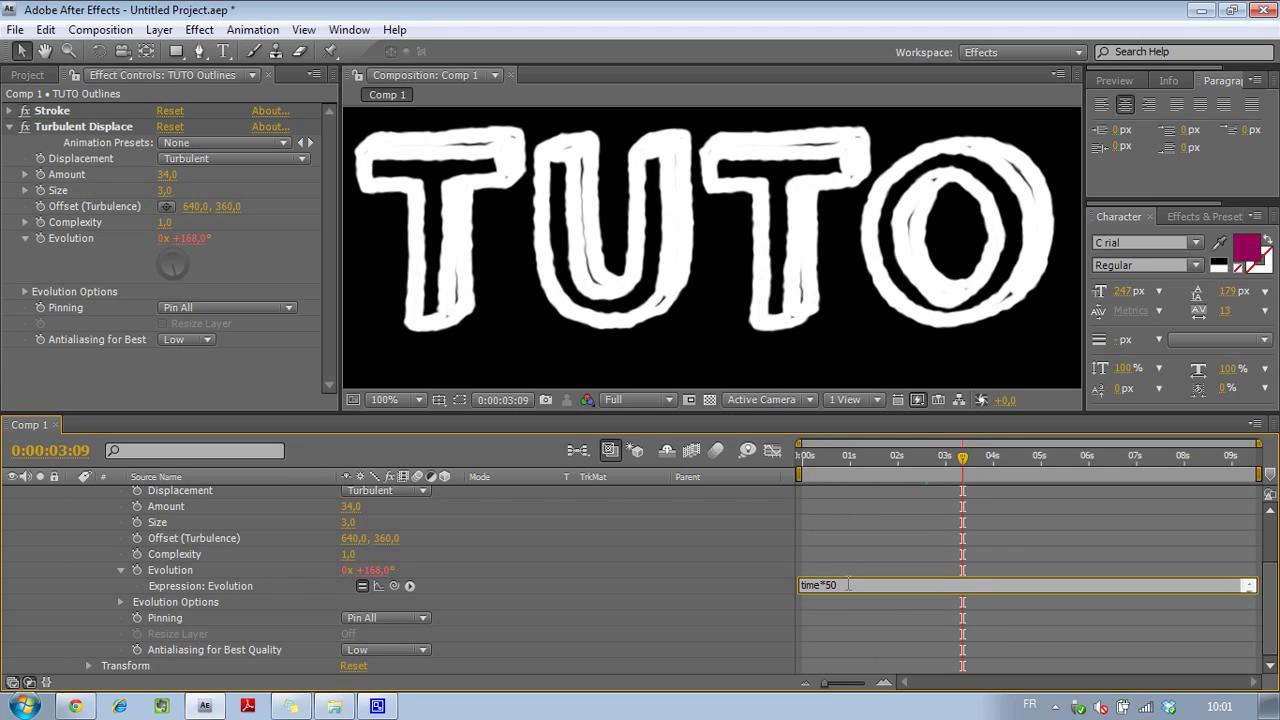
left_click(869, 545)
left_click_drag(838, 449, 1073, 472)
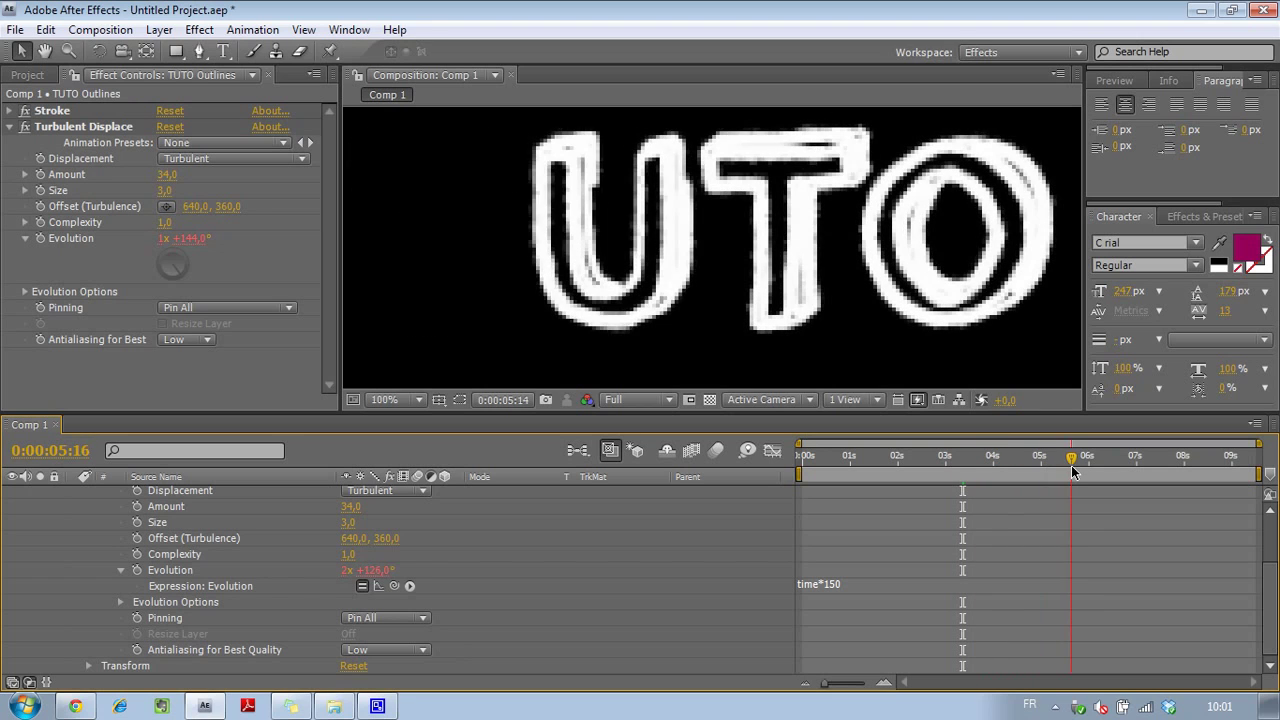
left_click(843, 463)
left_click(826, 463)
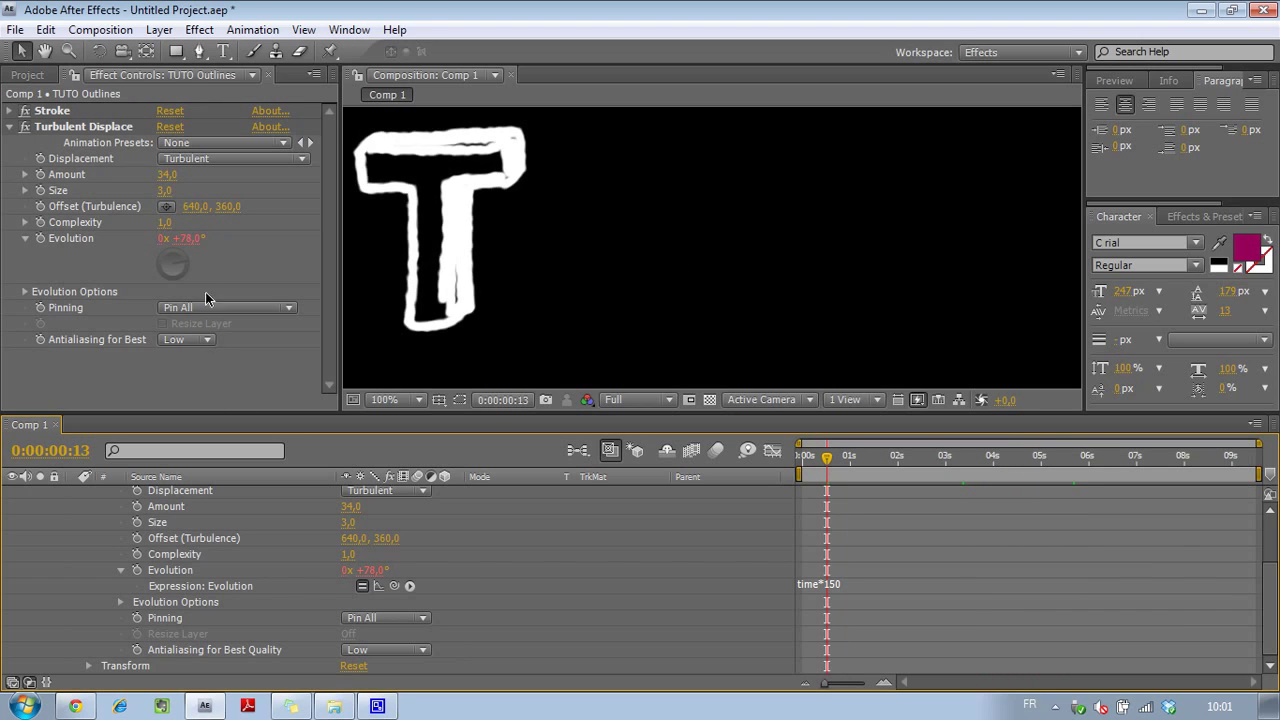
Change the Evolution expression to time*300 and preview the wobble from around the four-second mark
left_click(828, 584)
left_click(828, 584)
double_click(847, 584)
type("300")
left_click(1054, 572)
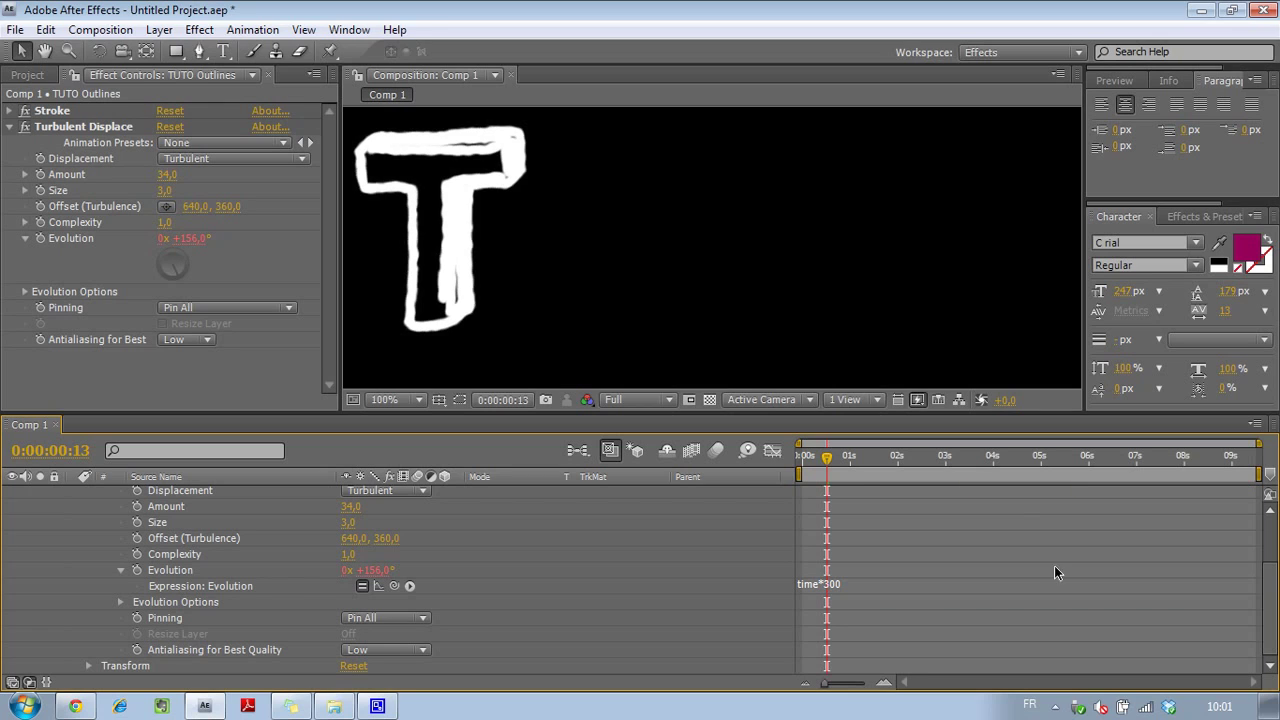
left_click_drag(830, 455, 987, 470)
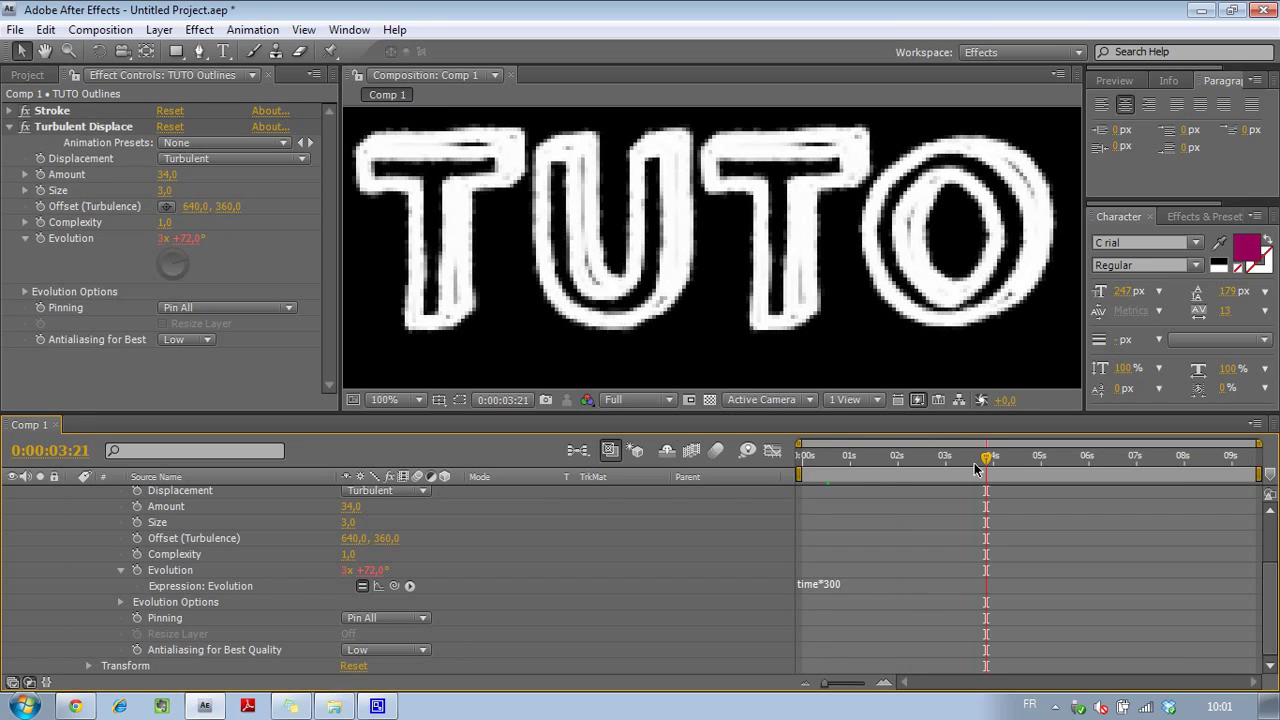
key("h")
key("space")
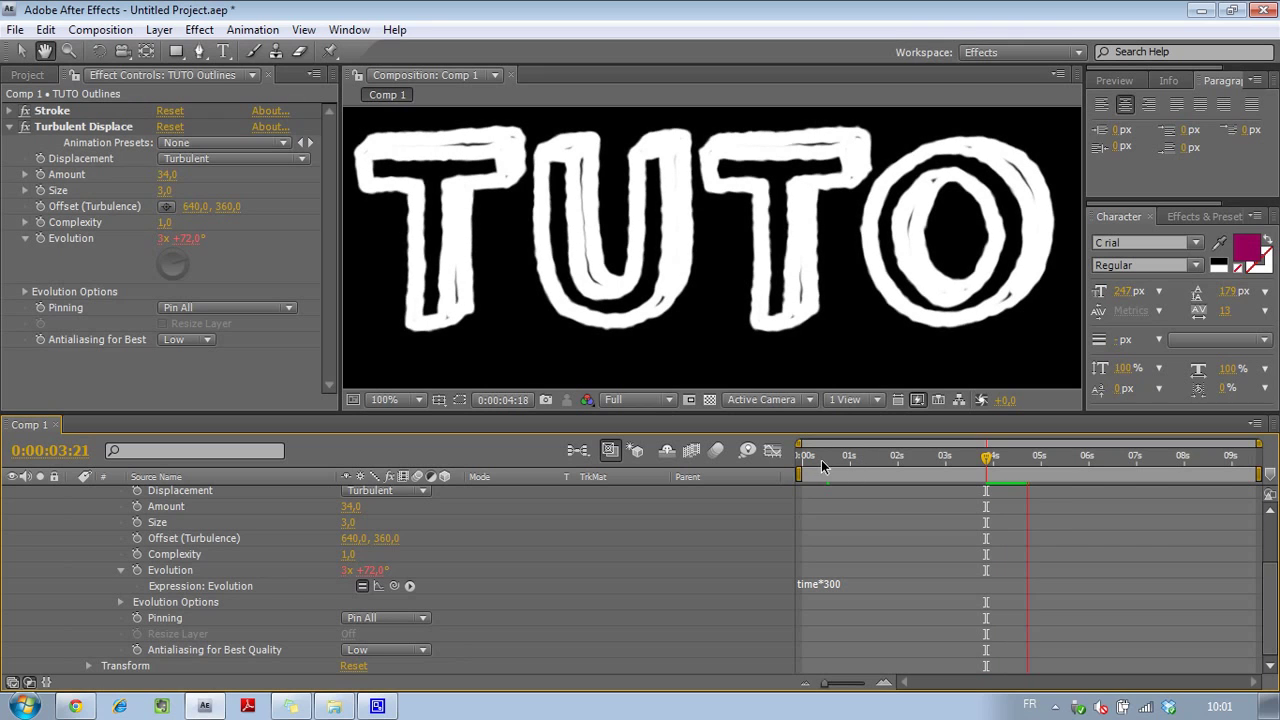
key("space")
left_click(997, 456)
key("space")
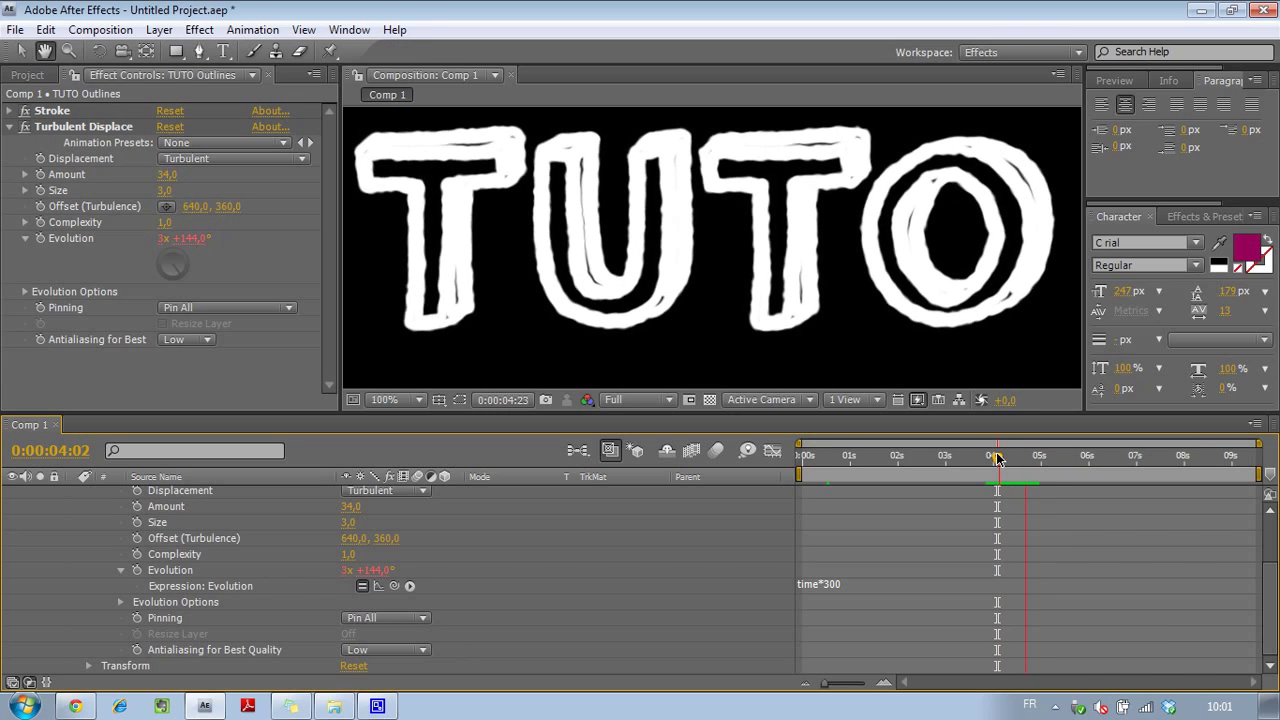
key("space")
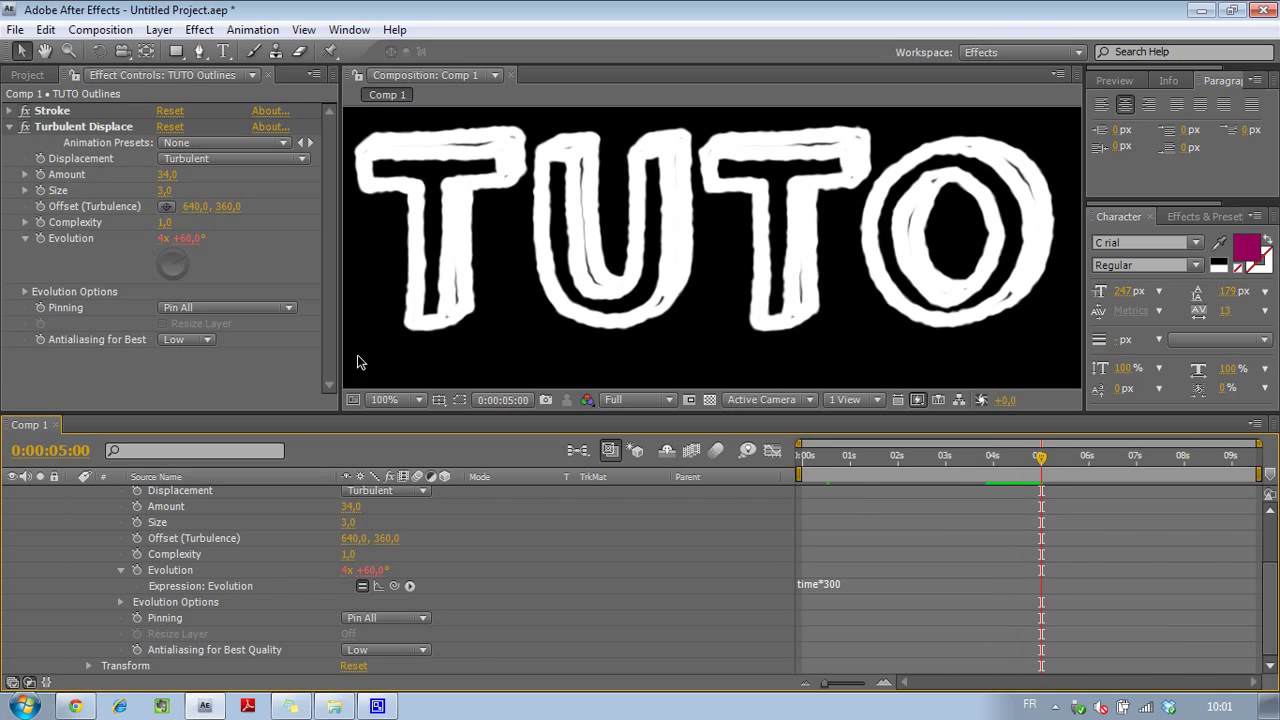
Replace the Evolution expression with wiggle(10,100) and preview the wobble from around the two-second mark
left_click(858, 584)
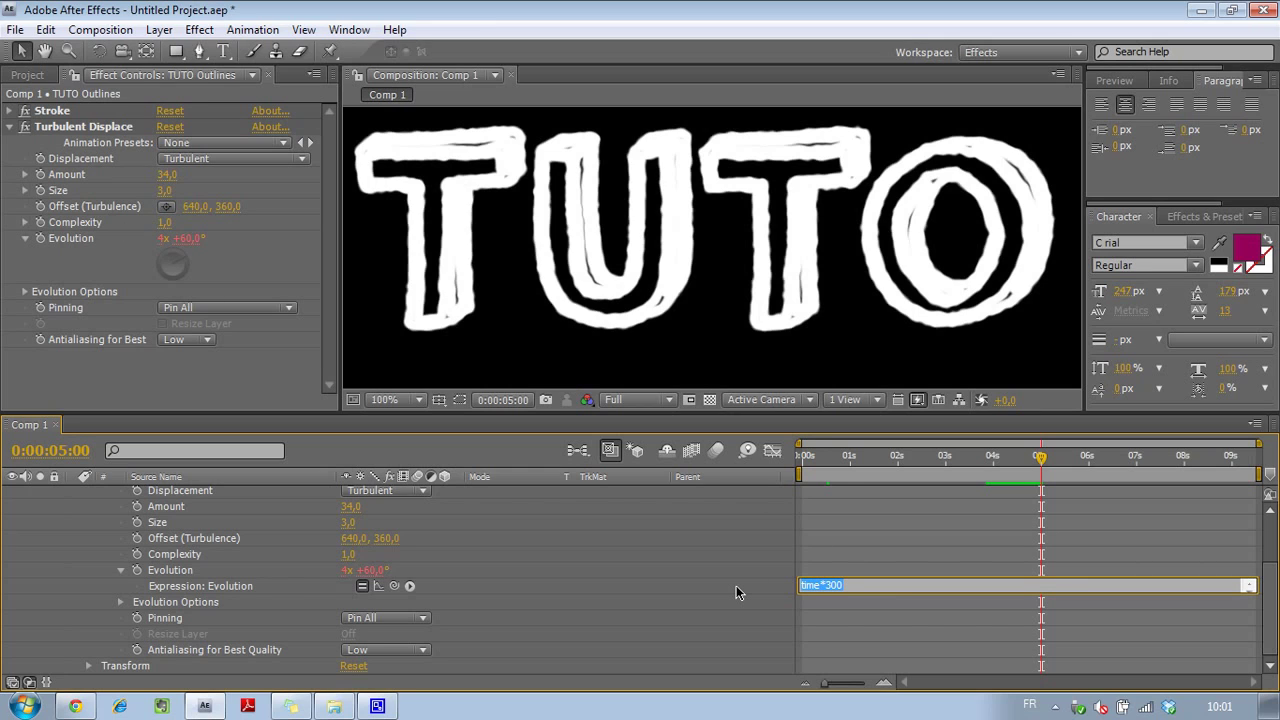
type("wiggle(10, 100)")
key("Return")
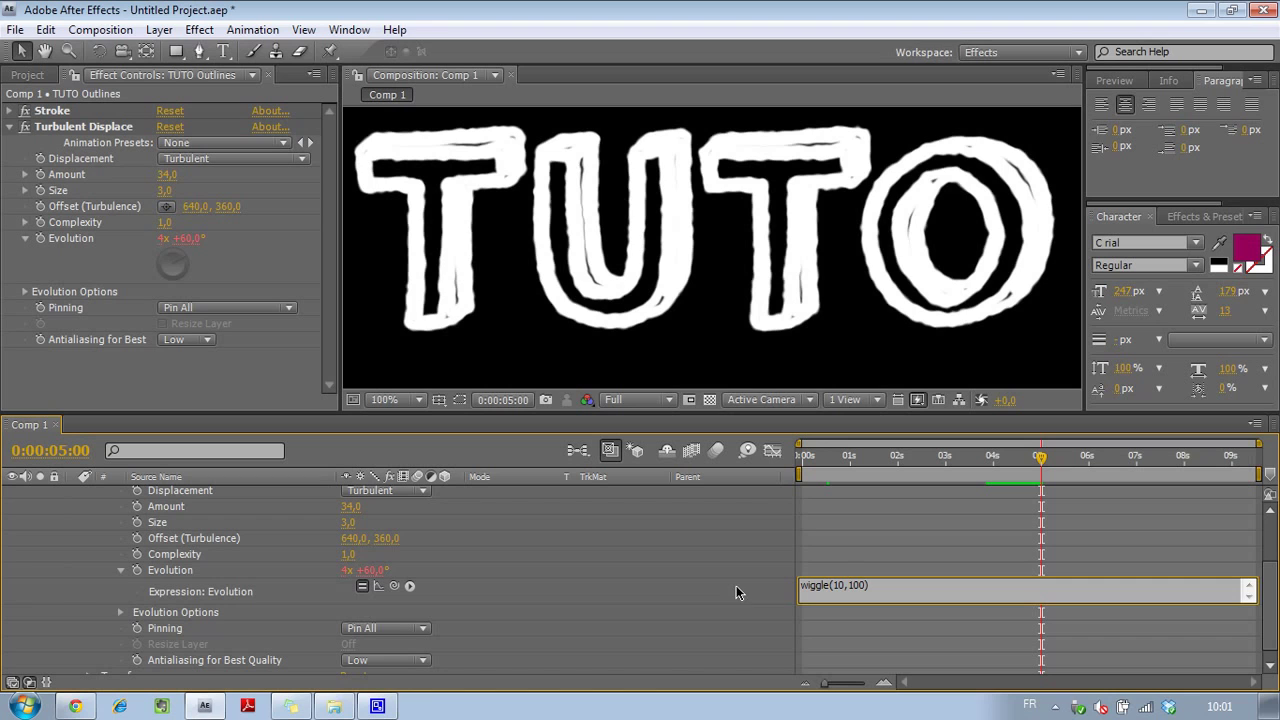
left_click(812, 521)
mouse_move(850, 463)
left_mouse_down()
mouse_move(806, 463)
mouse_move(945, 463)
mouse_move(884, 465)
left_mouse_up()
key("space")
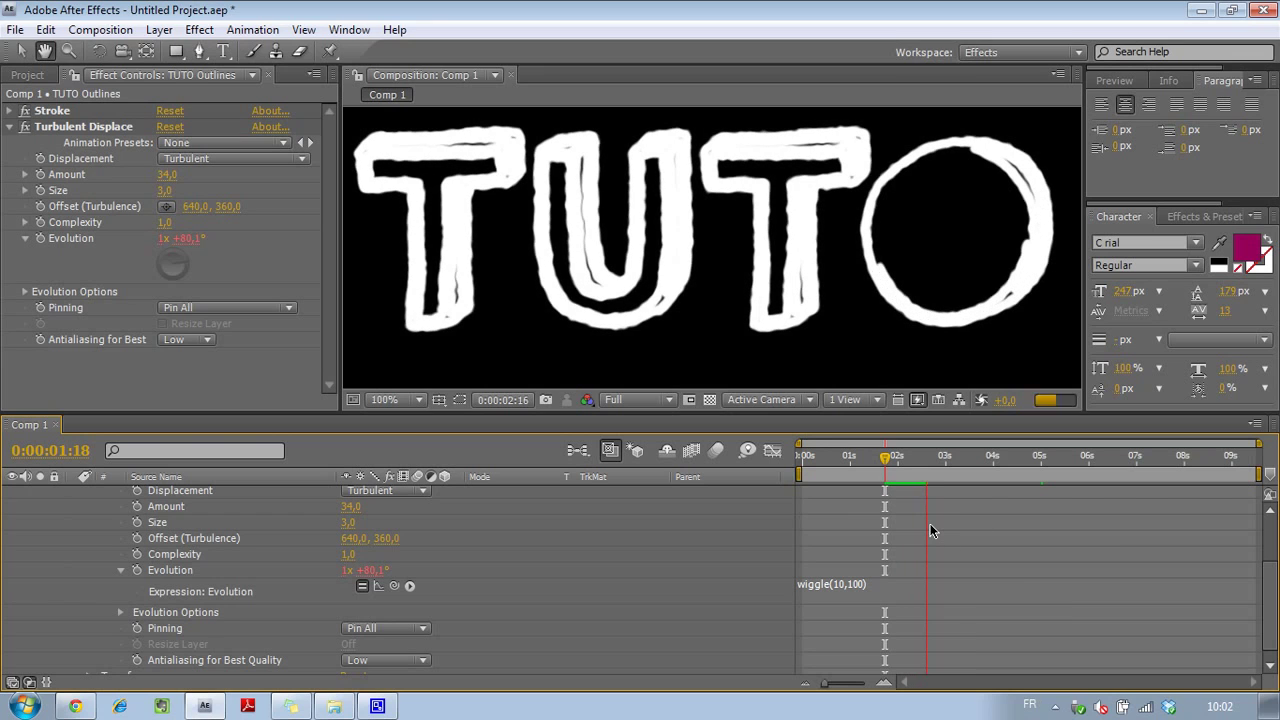
left_click(896, 470)
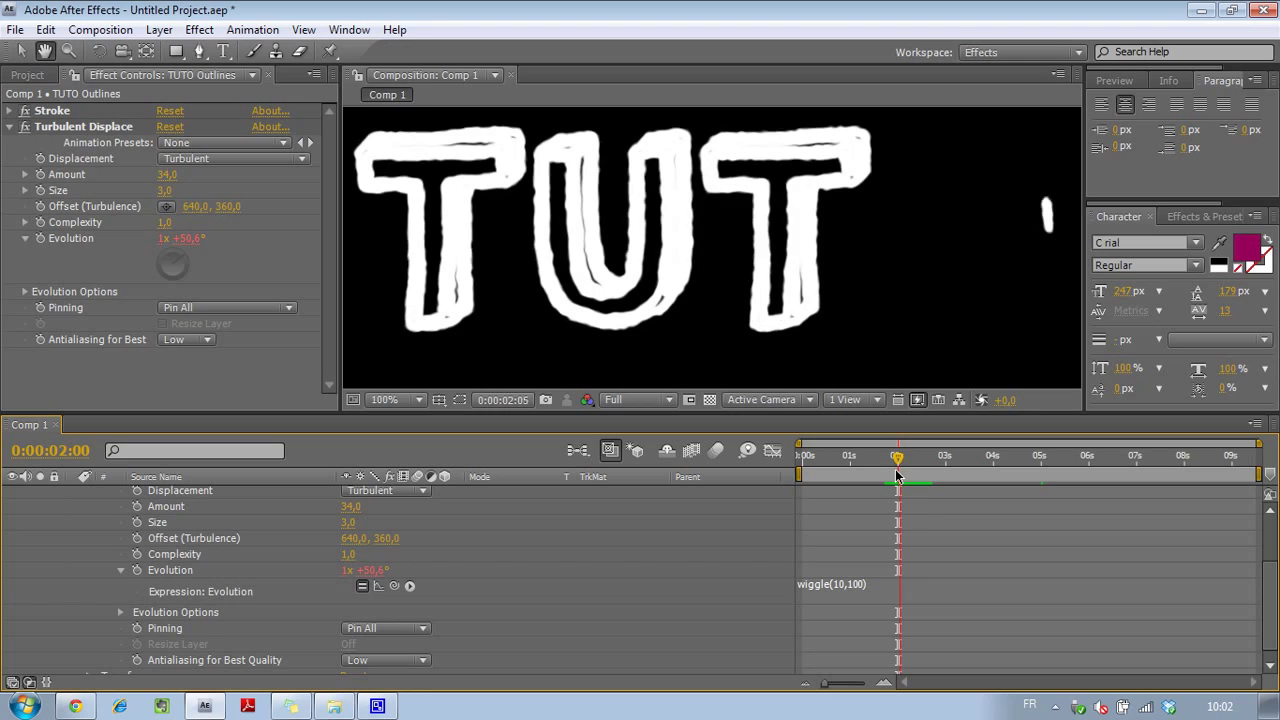
key("space")
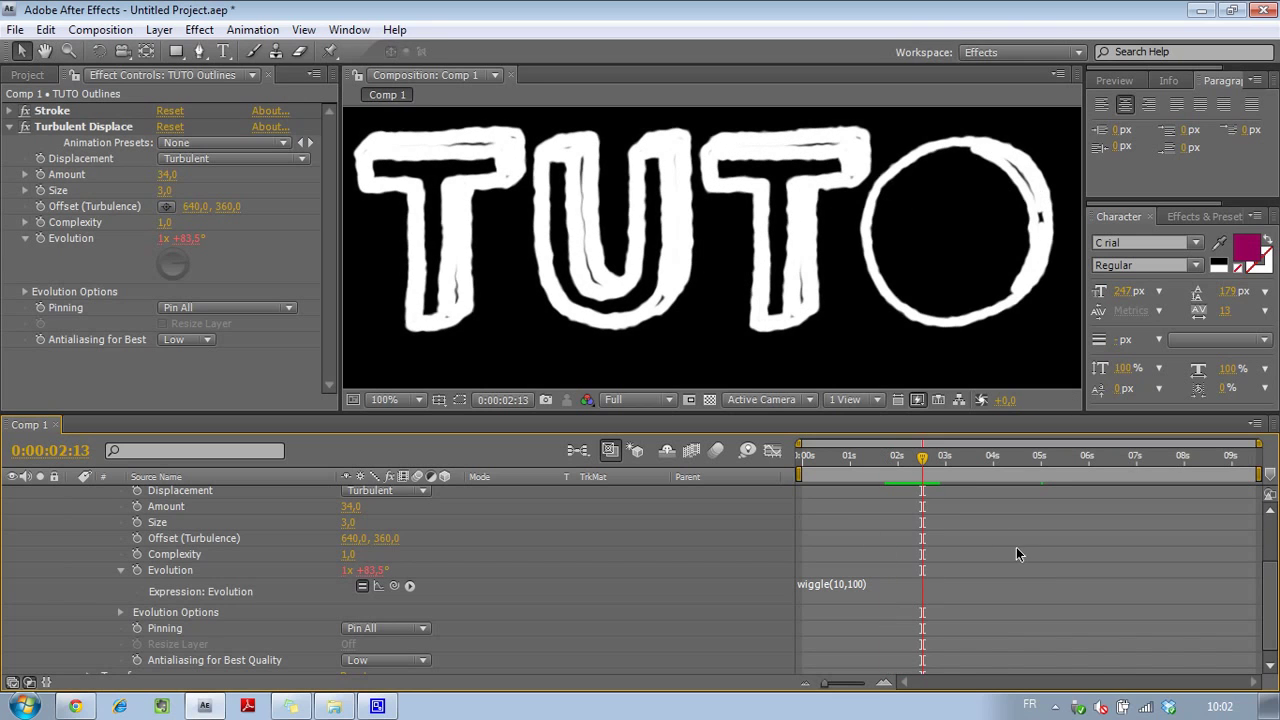
View the whole title at 50%, set the Turbulent Displace amount to 38 and size to 3,5, and check it at 0:00:02:02
left_click(9, 126)
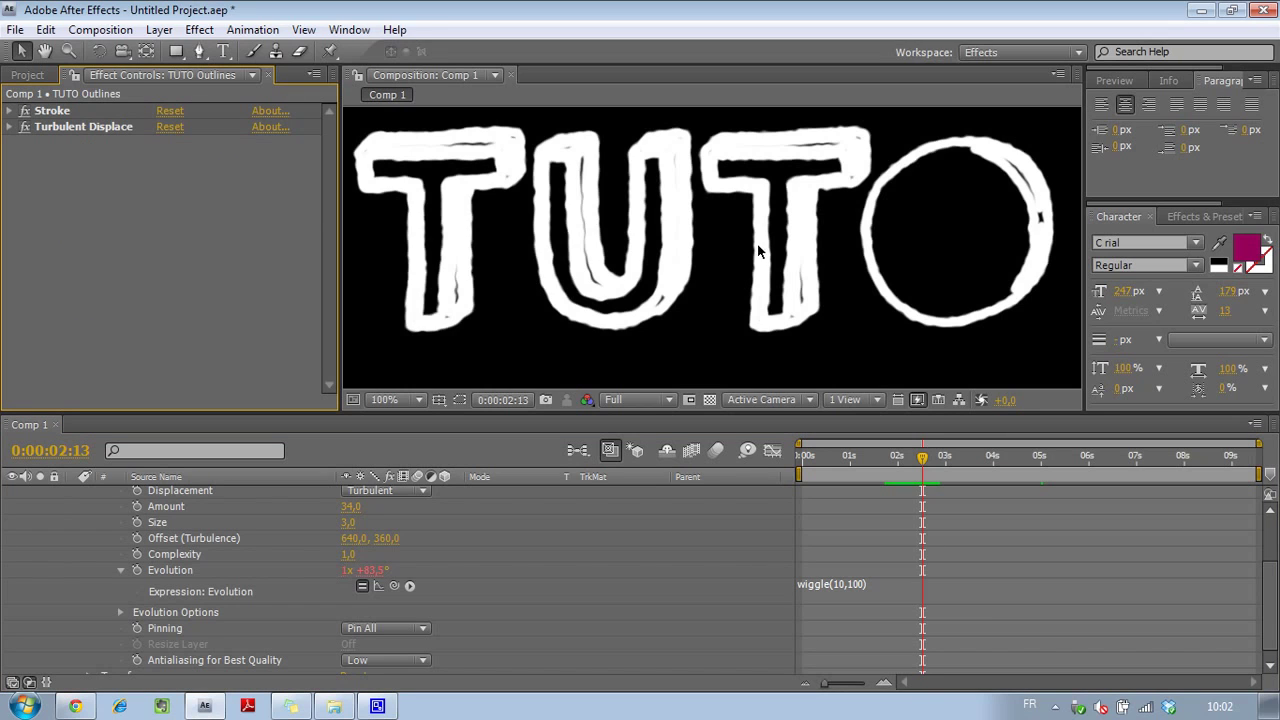
scroll(760, 246, "down", 2)
left_click(921, 538)
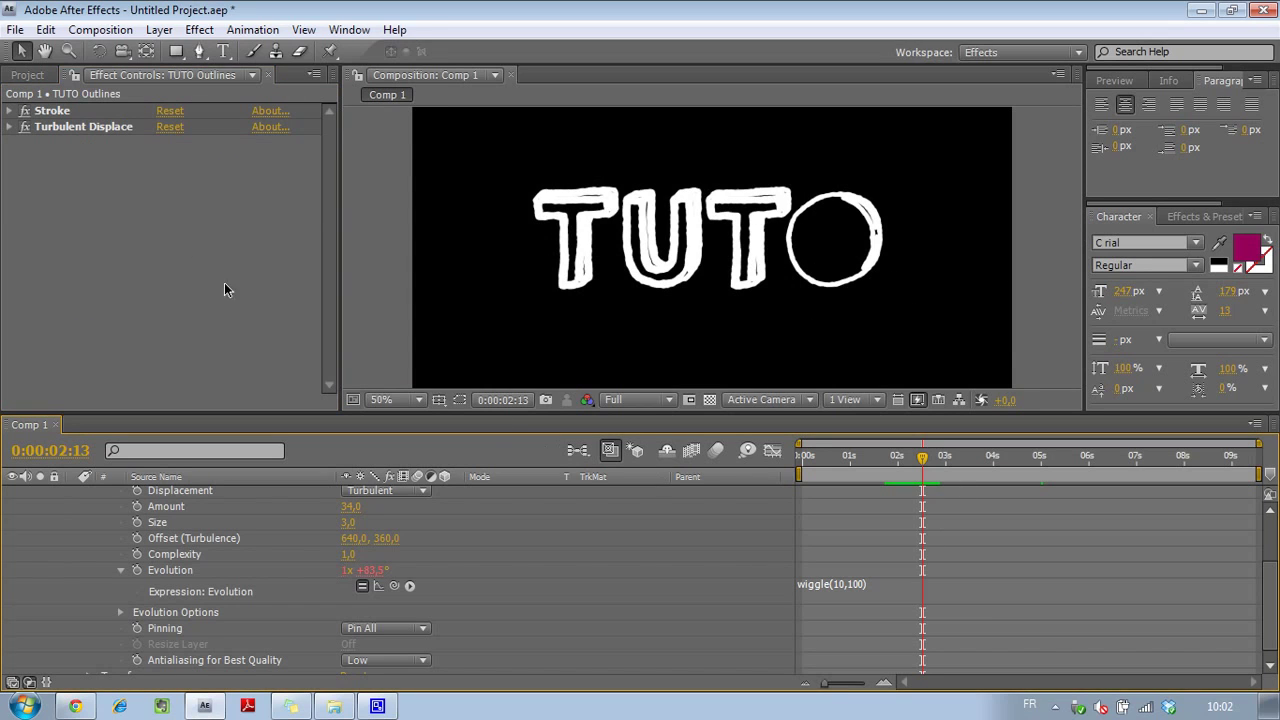
left_click(9, 126)
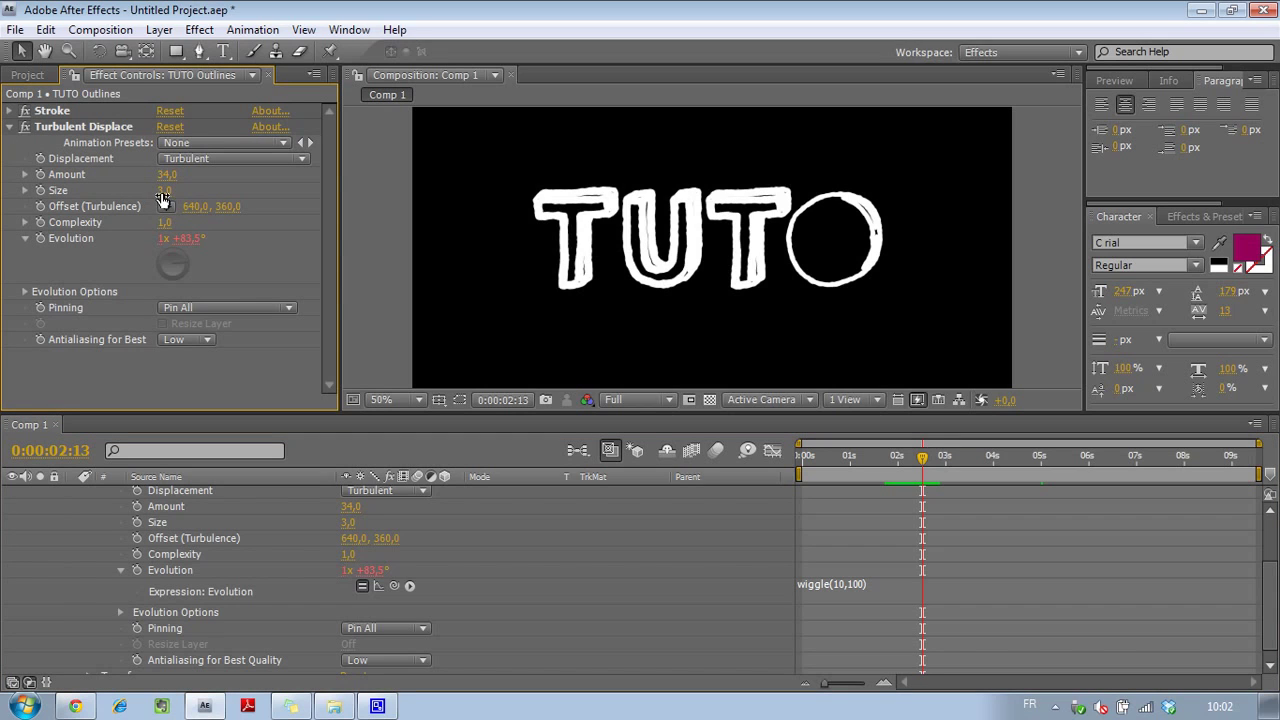
left_click(166, 176)
key("Return")
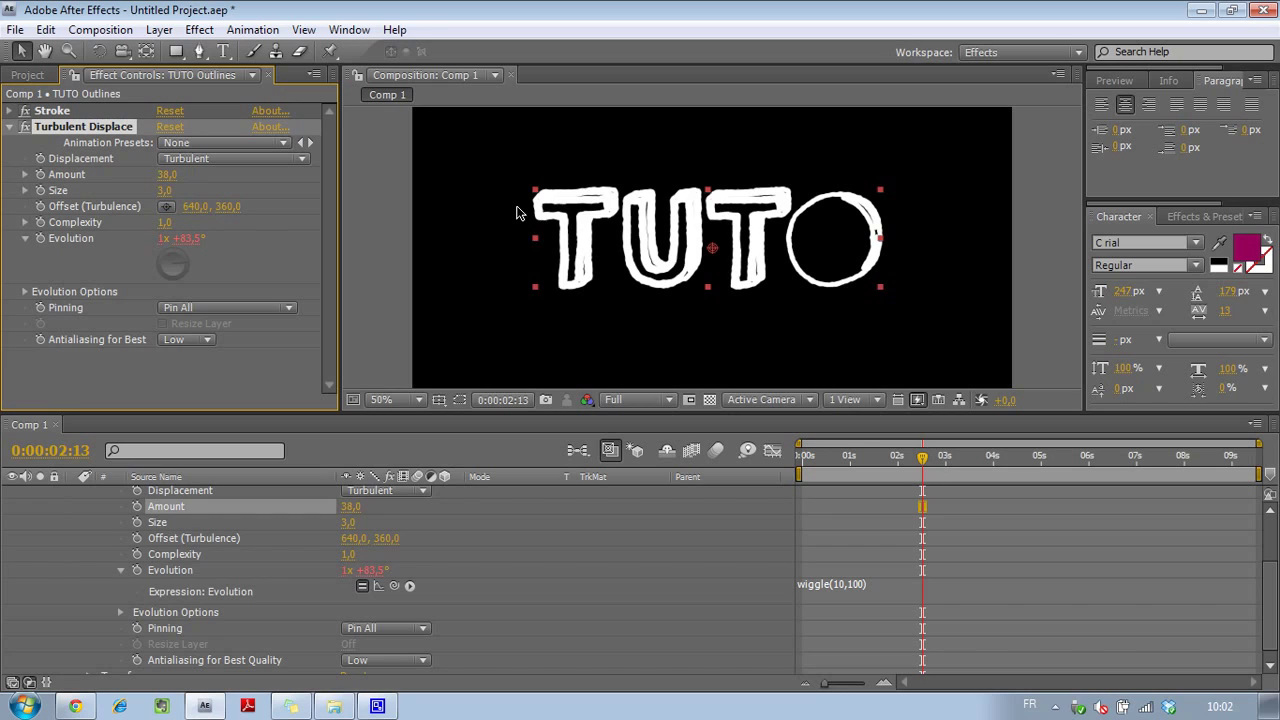
left_click(162, 191)
type("3,5")
key("Return")
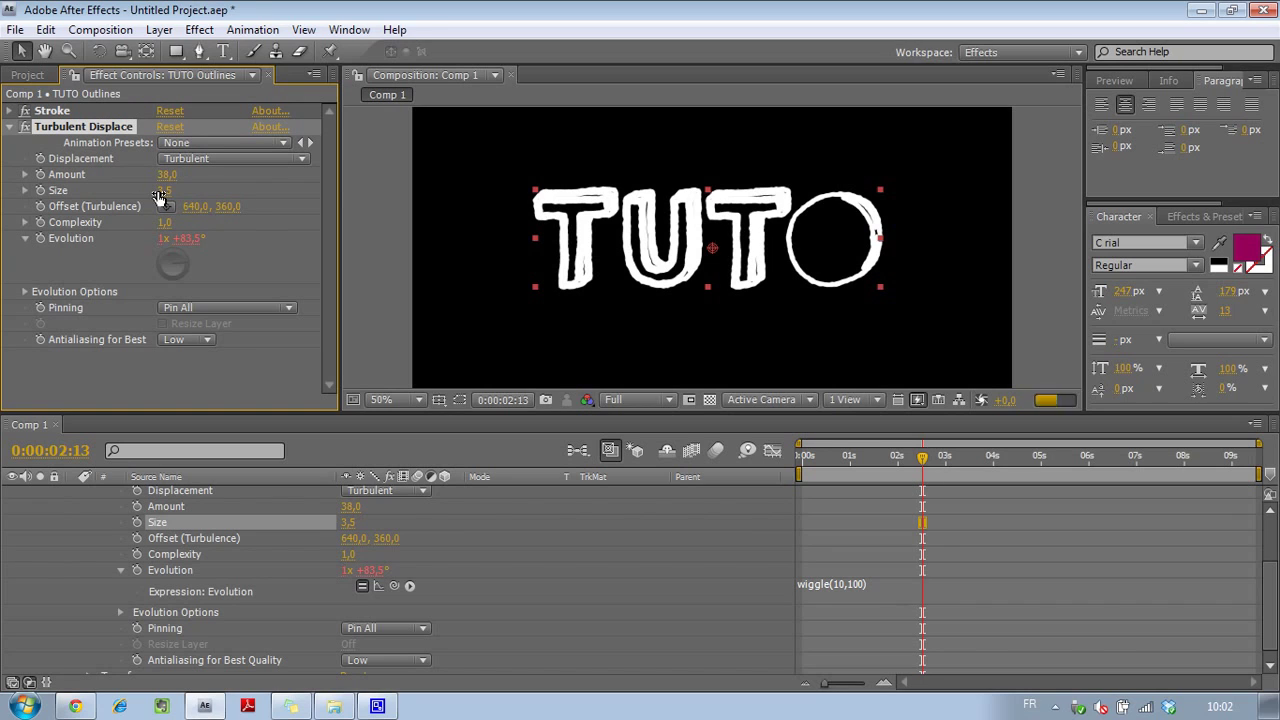
left_click(959, 457)
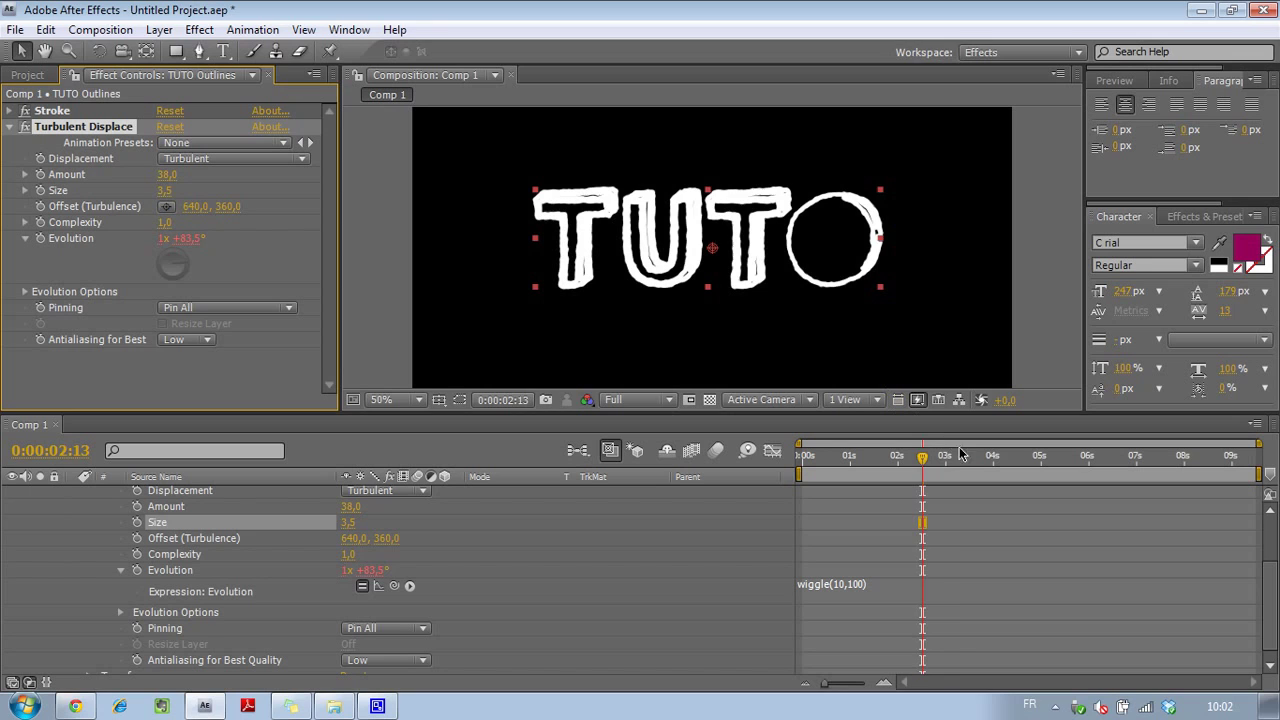
left_click(901, 458)
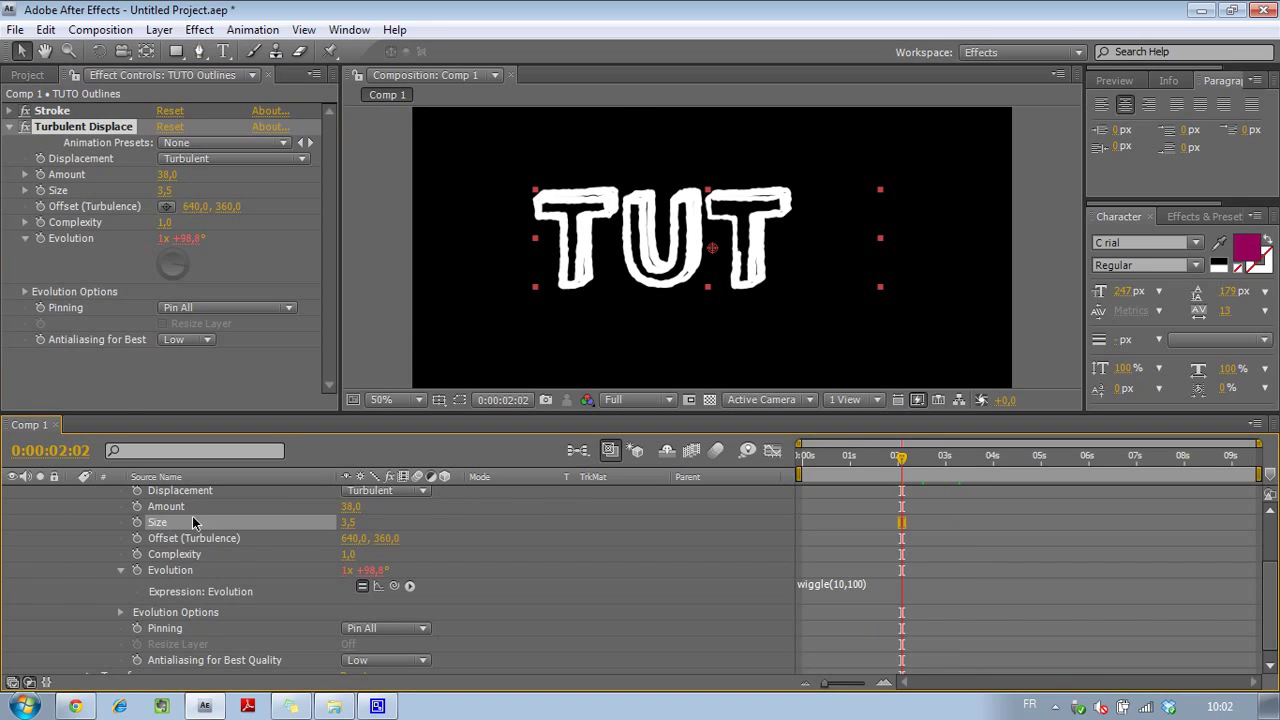
Collapse the TUTO Outlines layer and its effects, and add paper.jpeg beneath it as the composition's background
scroll(194, 540, "up", 3)
left_click(72, 493)
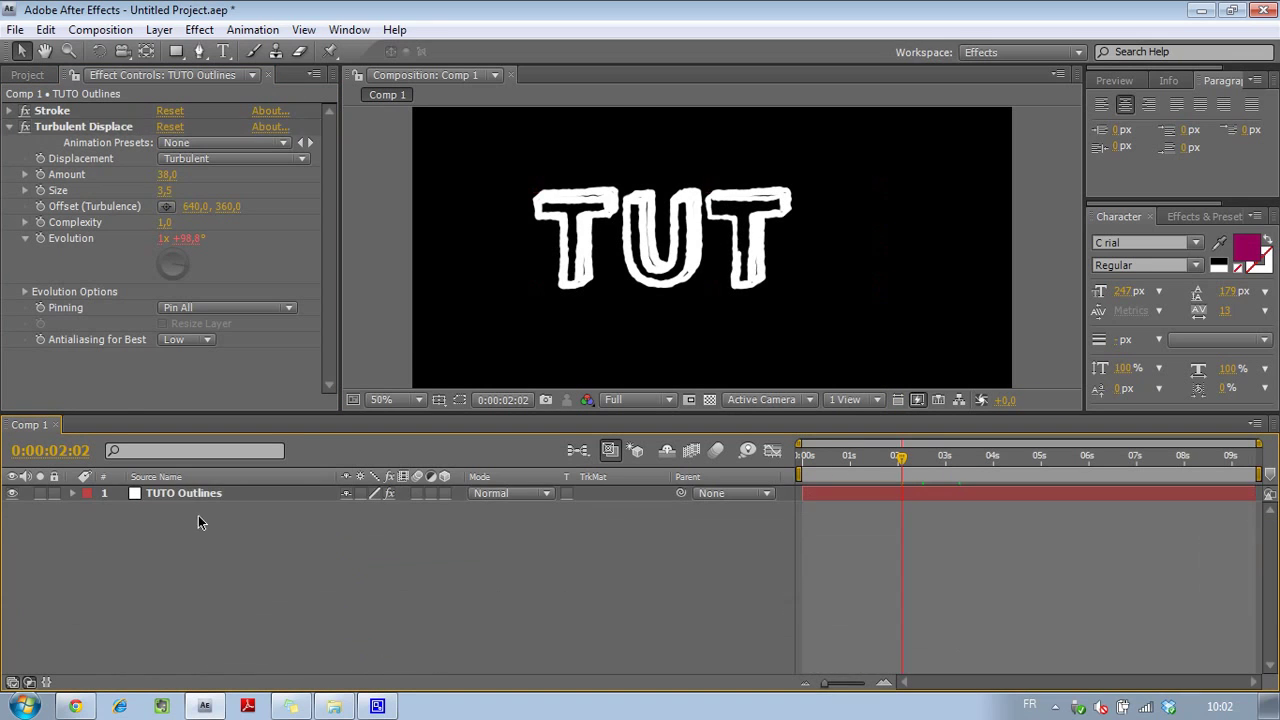
left_click(9, 126)
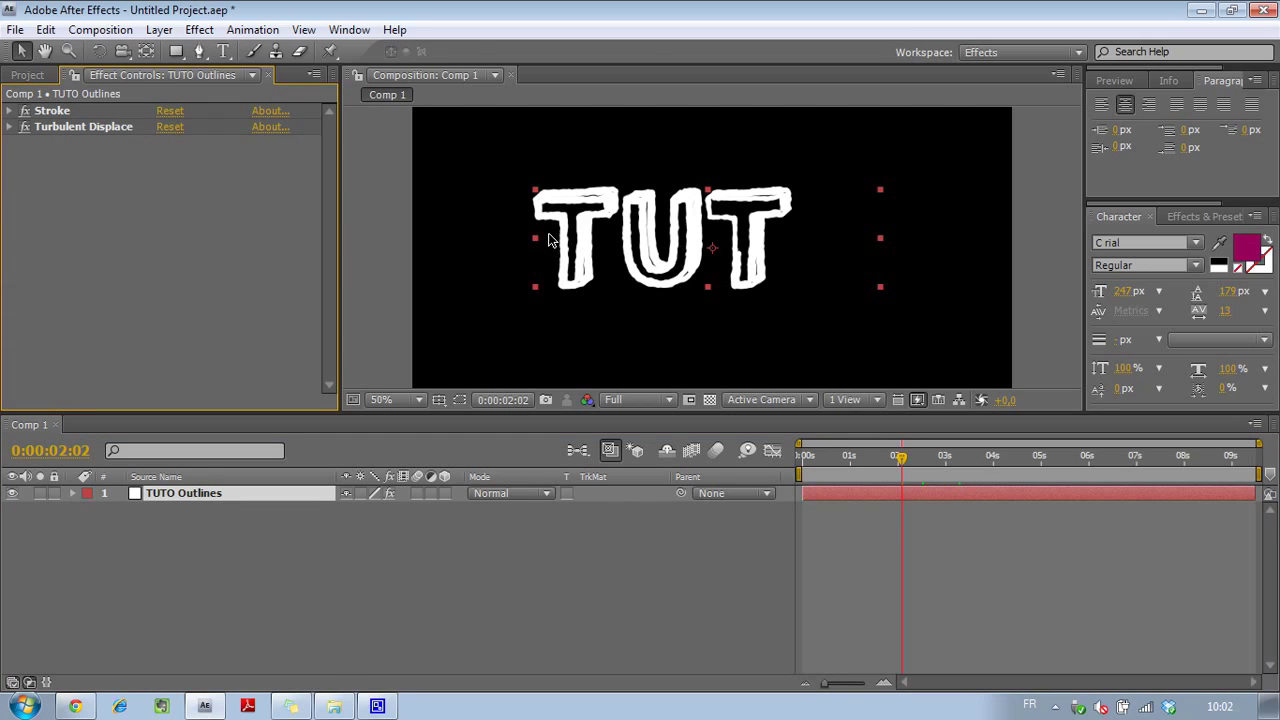
left_click(194, 492)
left_click(159, 29)
mouse_move(58, 52)
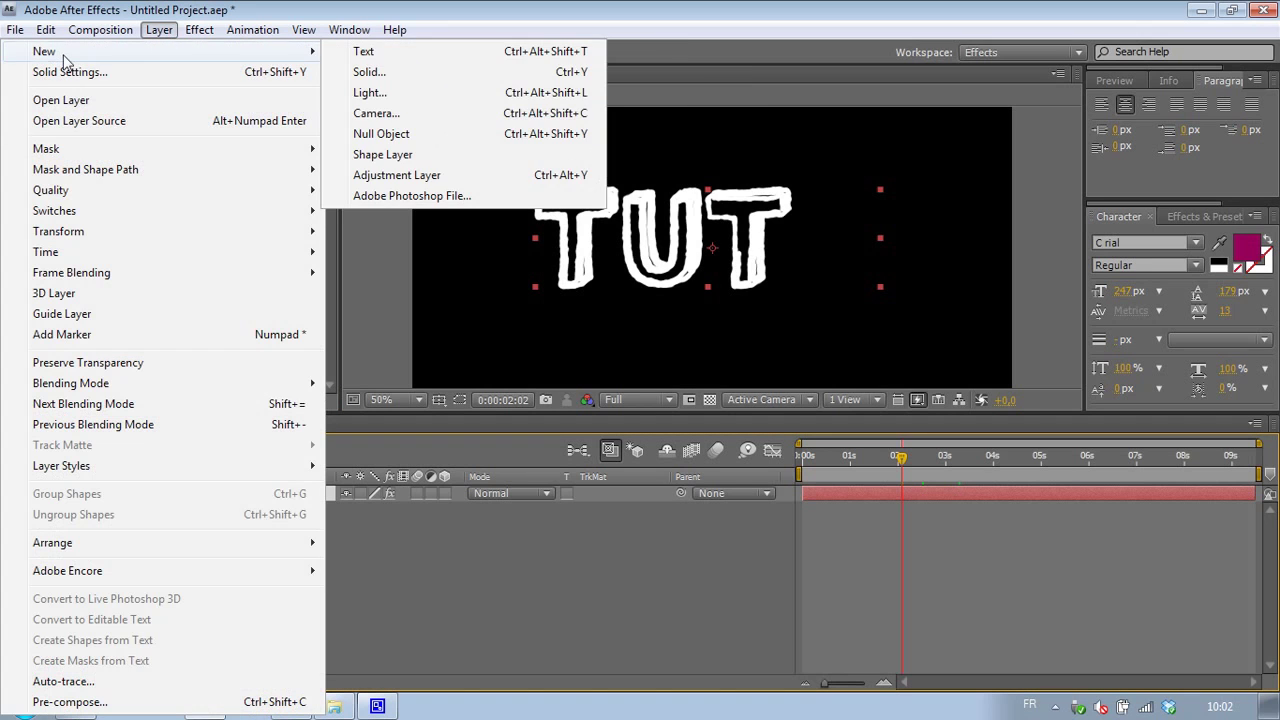
left_click(364, 147)
left_click(12, 78)
left_click(192, 305)
left_click_drag(62, 262, 113, 545)
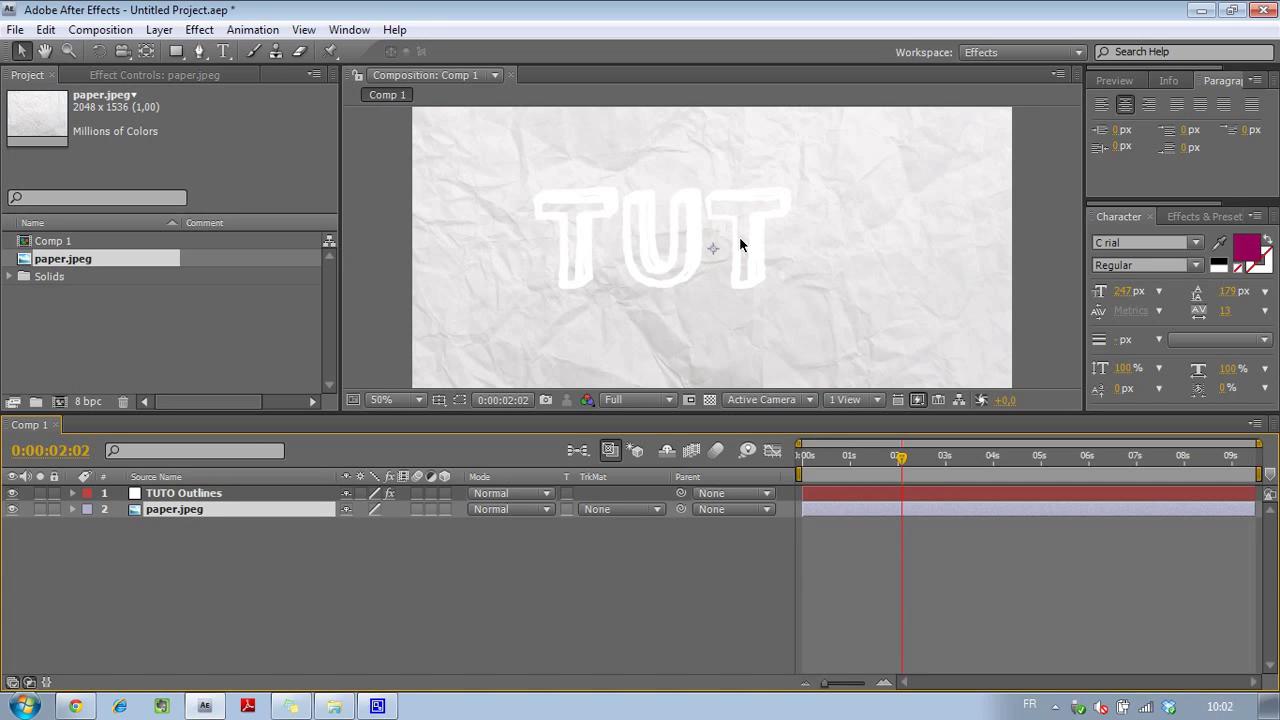
Change the TUTO Outlines solid's color to black (000000)
left_click(188, 493)
left_click(158, 30)
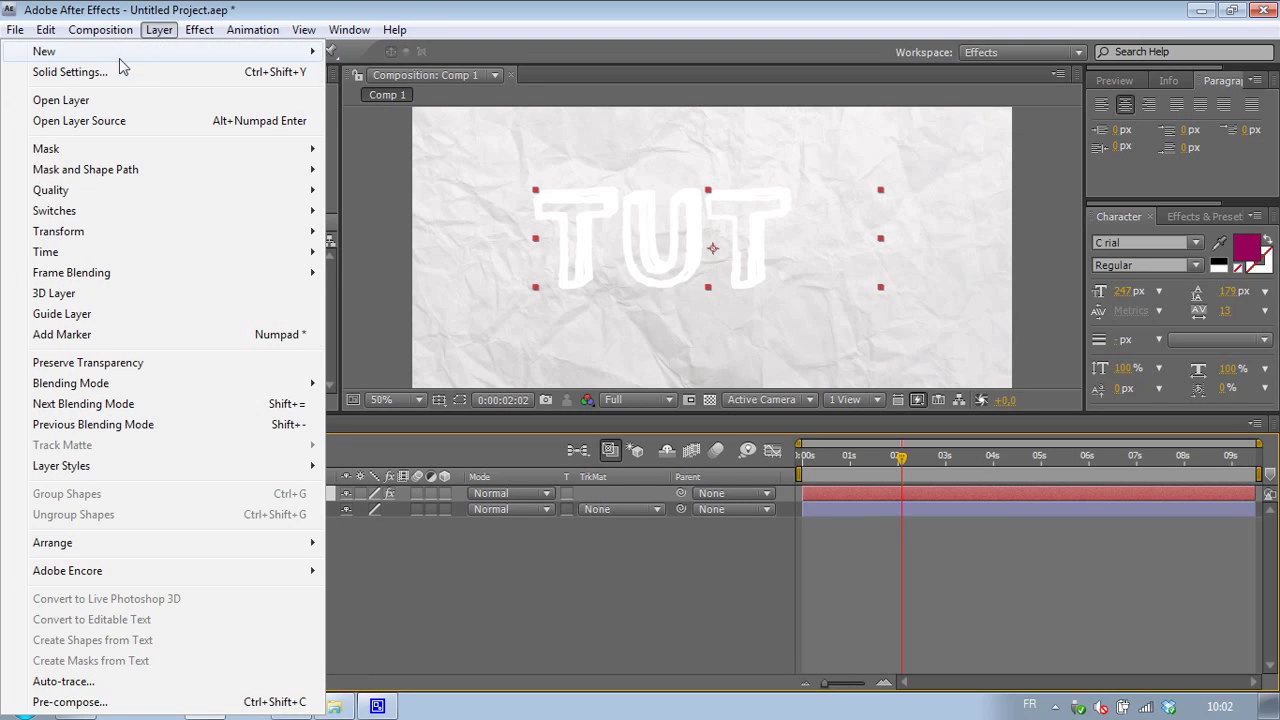
left_click(70, 72)
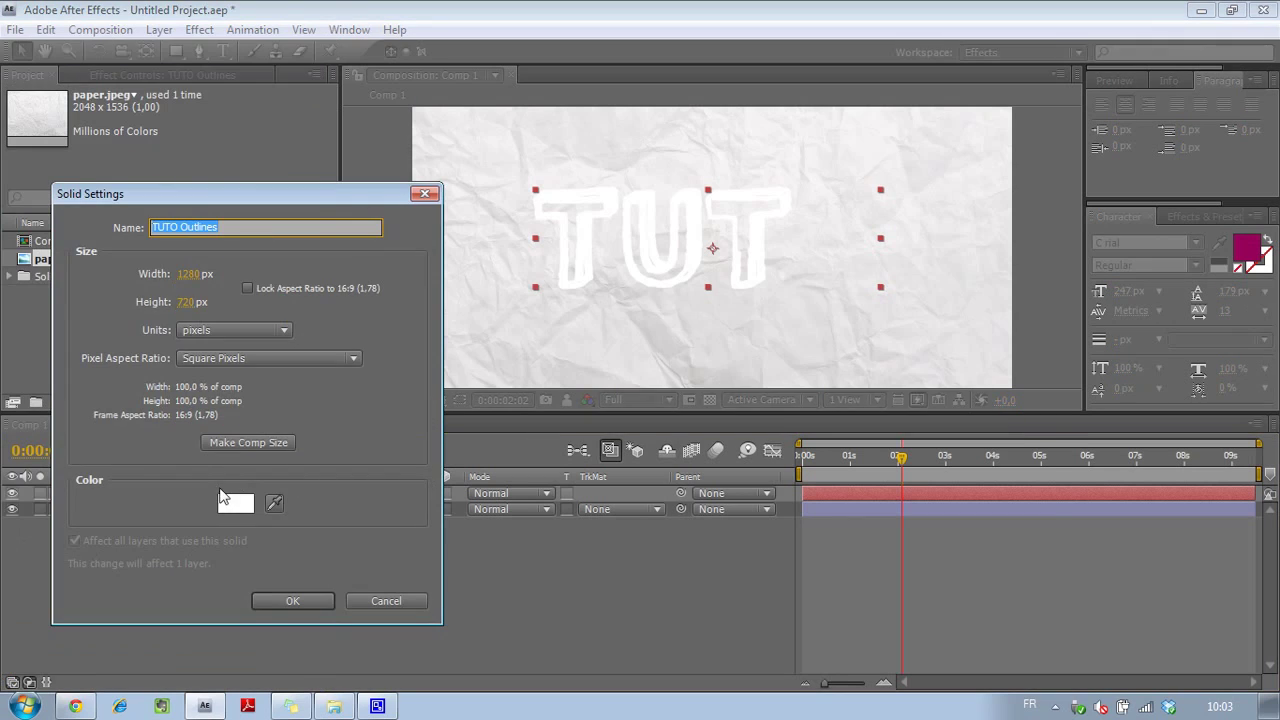
left_click(237, 504)
left_click_drag(758, 496, 552, 664)
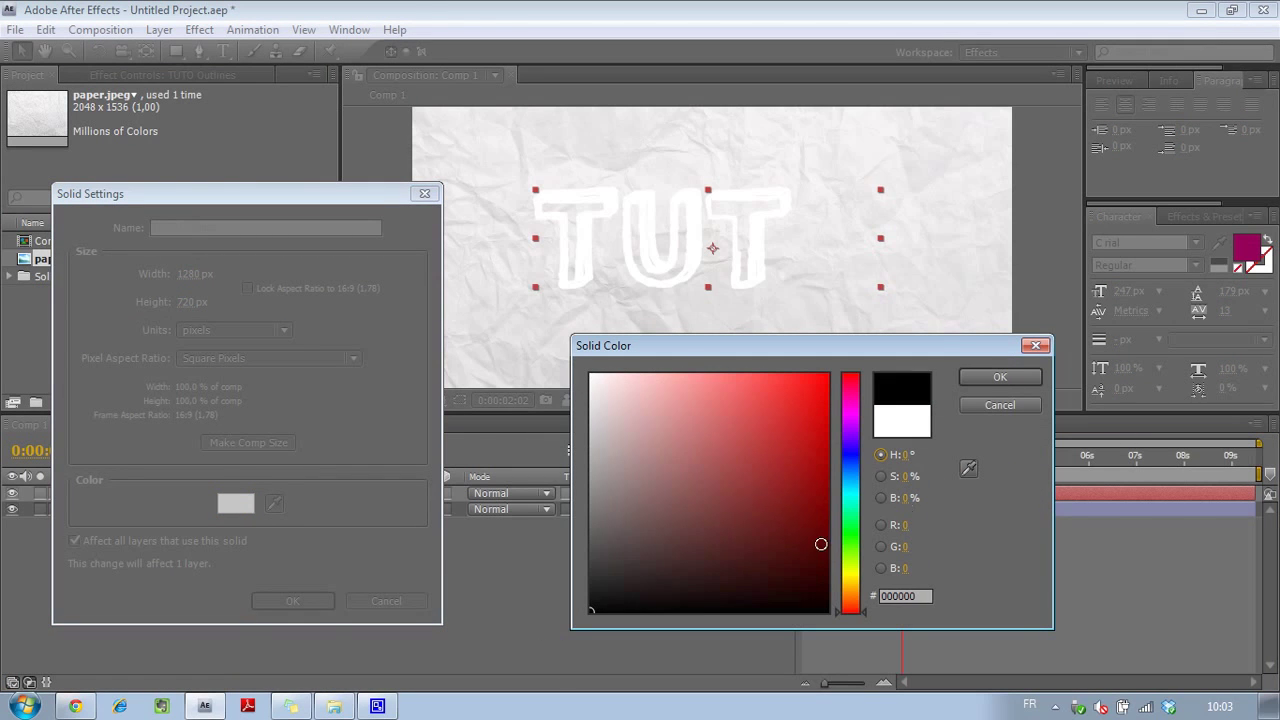
left_click(999, 377)
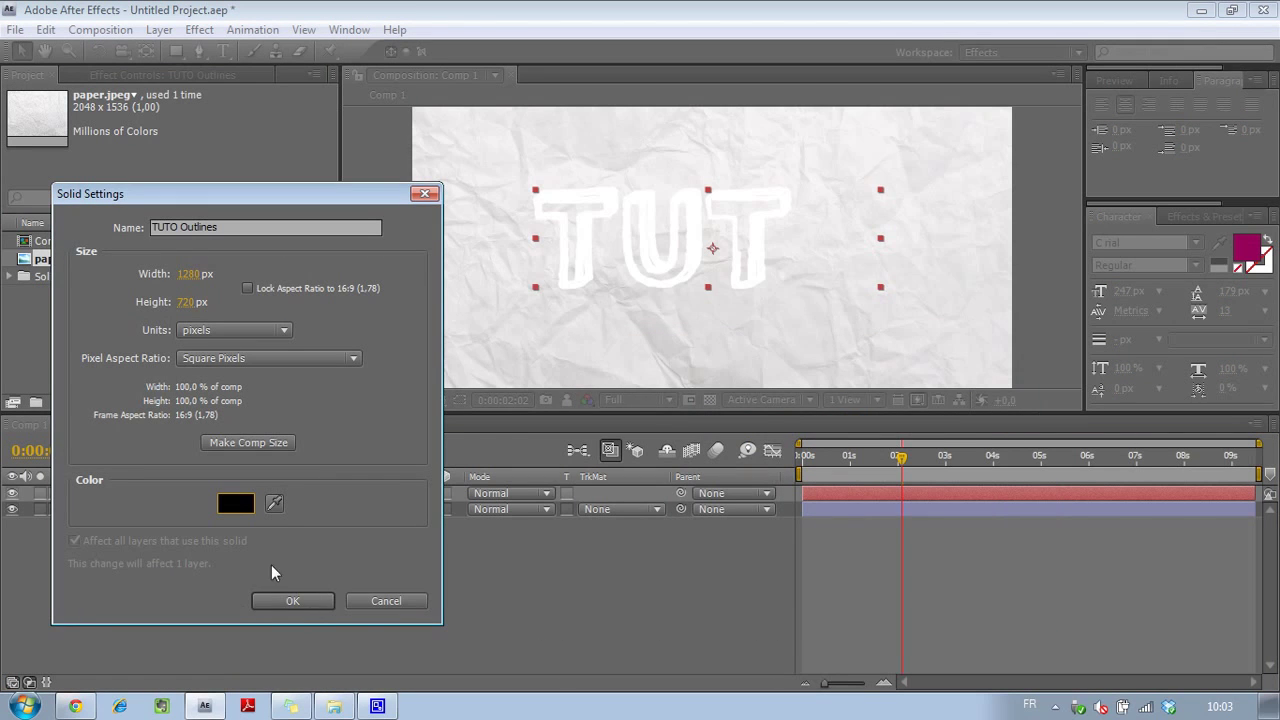
left_click(293, 601)
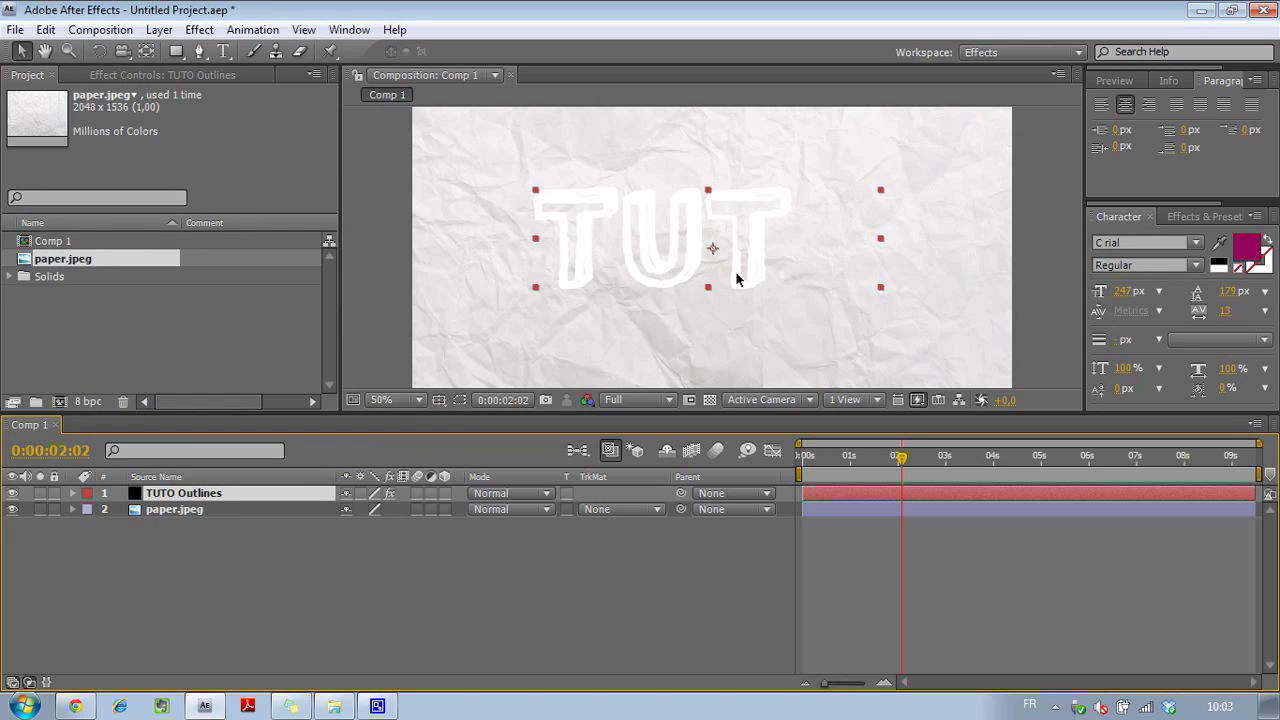
Set the Stroke effect's color on TUTO Outlines to black (000000) and scrub through the animation to 0:00:07:12
left_click(333, 561)
left_click(212, 491)
left_click(108, 78)
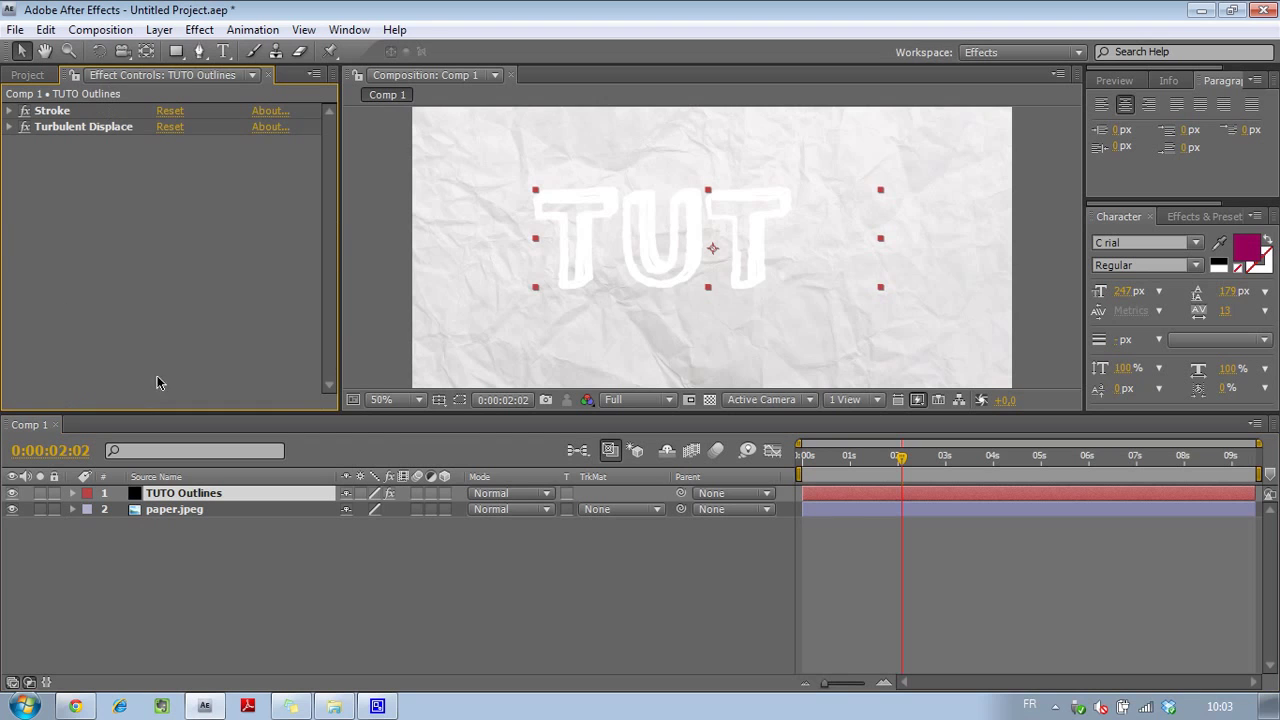
left_click(9, 111)
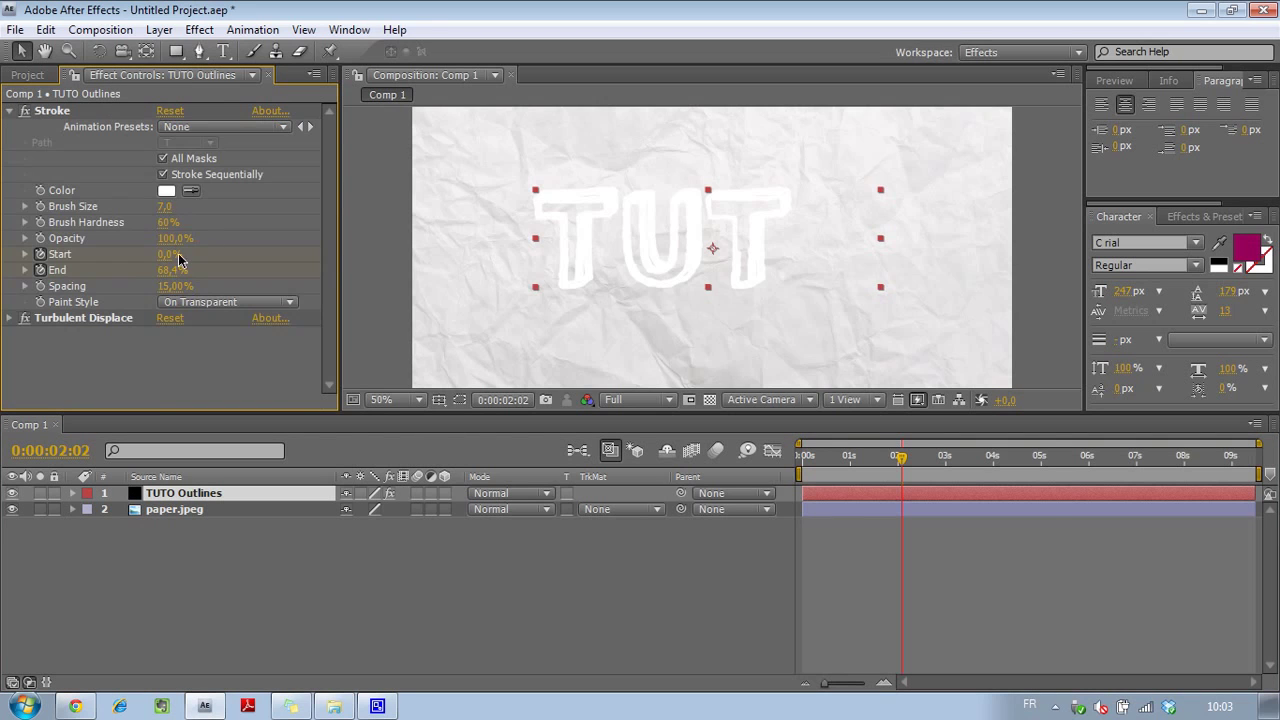
left_click(166, 190)
left_click_drag(612, 583, 590, 612)
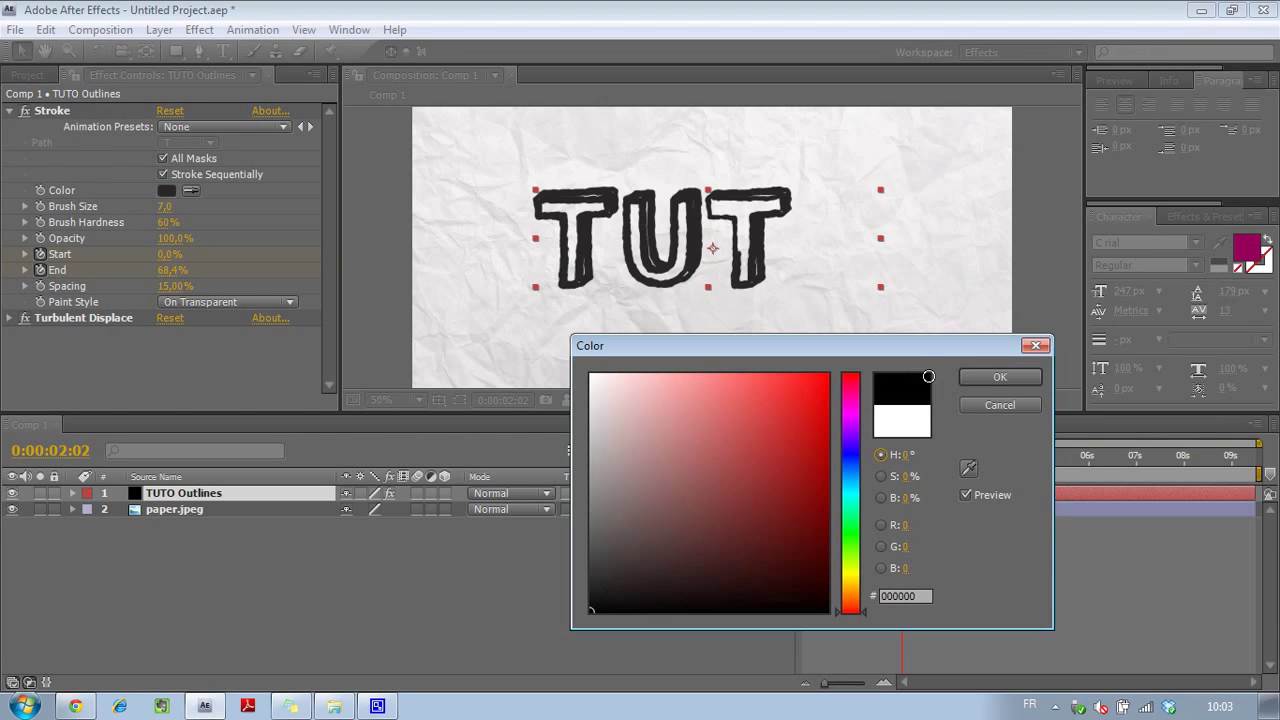
left_click(999, 377)
left_click(486, 591)
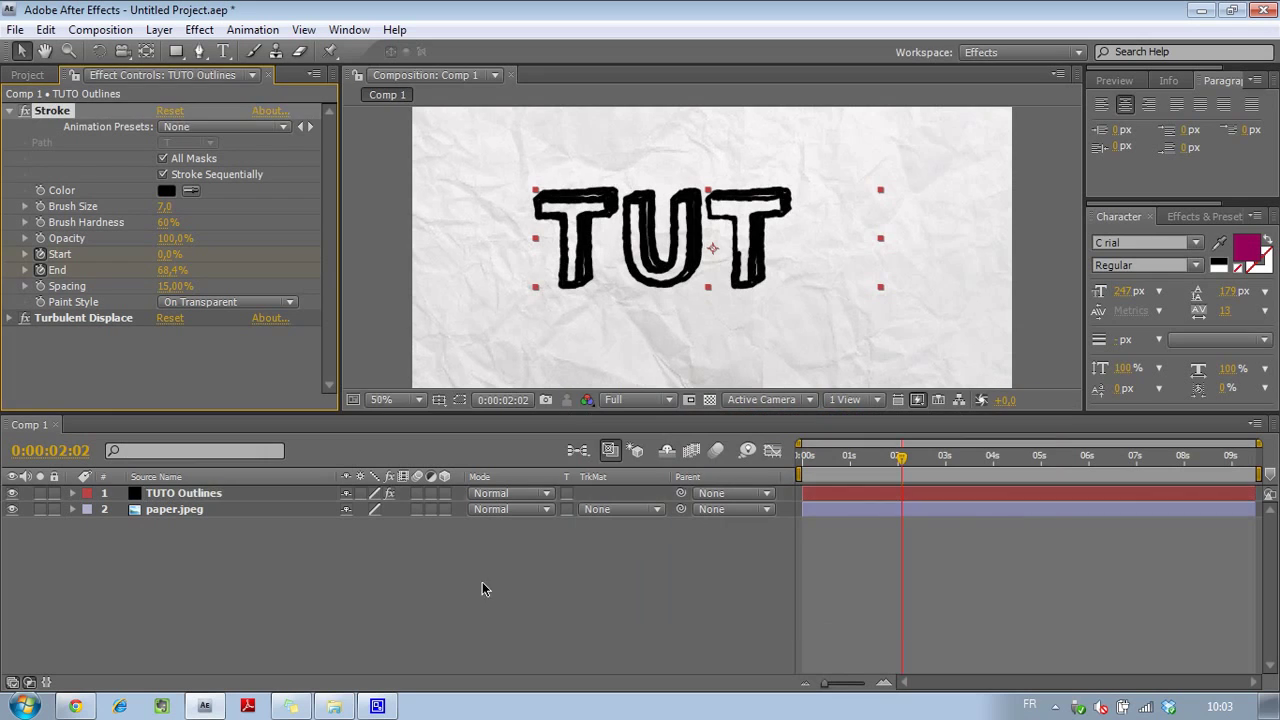
mouse_move(860, 462)
left_mouse_down()
mouse_move(803, 463)
mouse_move(1159, 469)
left_mouse_up()
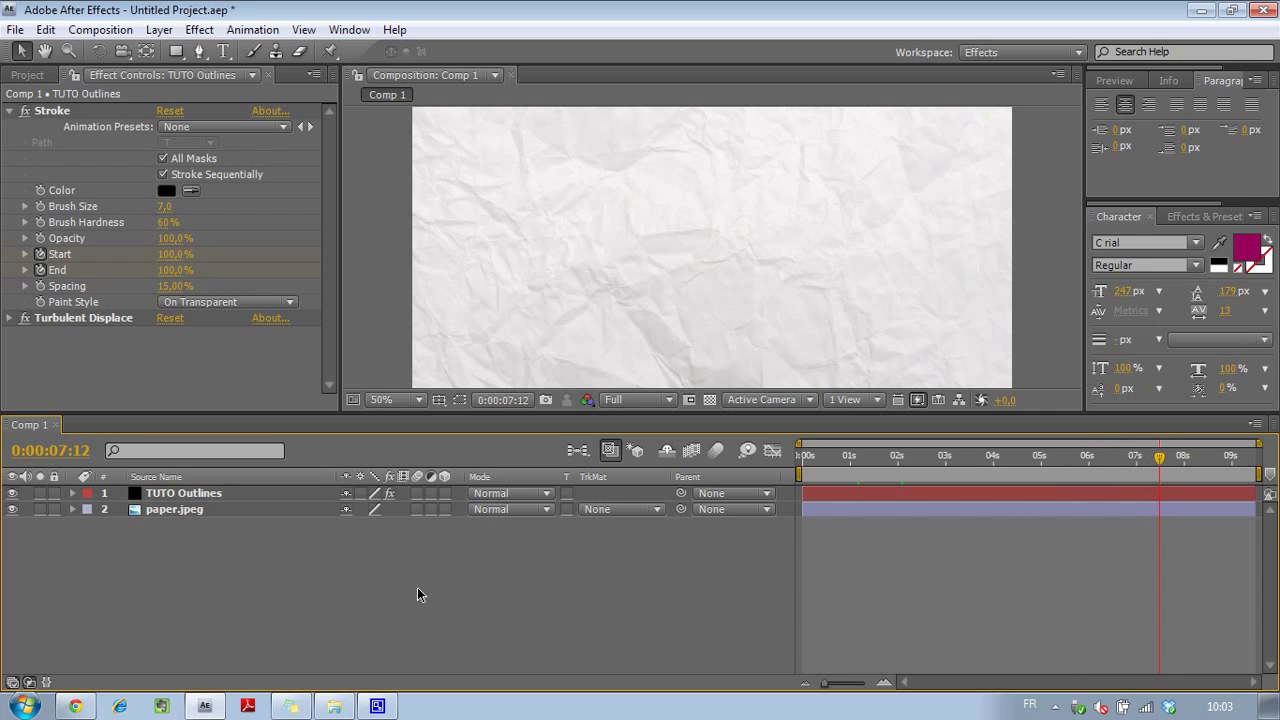
Show the fully drawn title at 0:00:03:21 and look over the blending modes available for TUTO Outlines
left_click(986, 460)
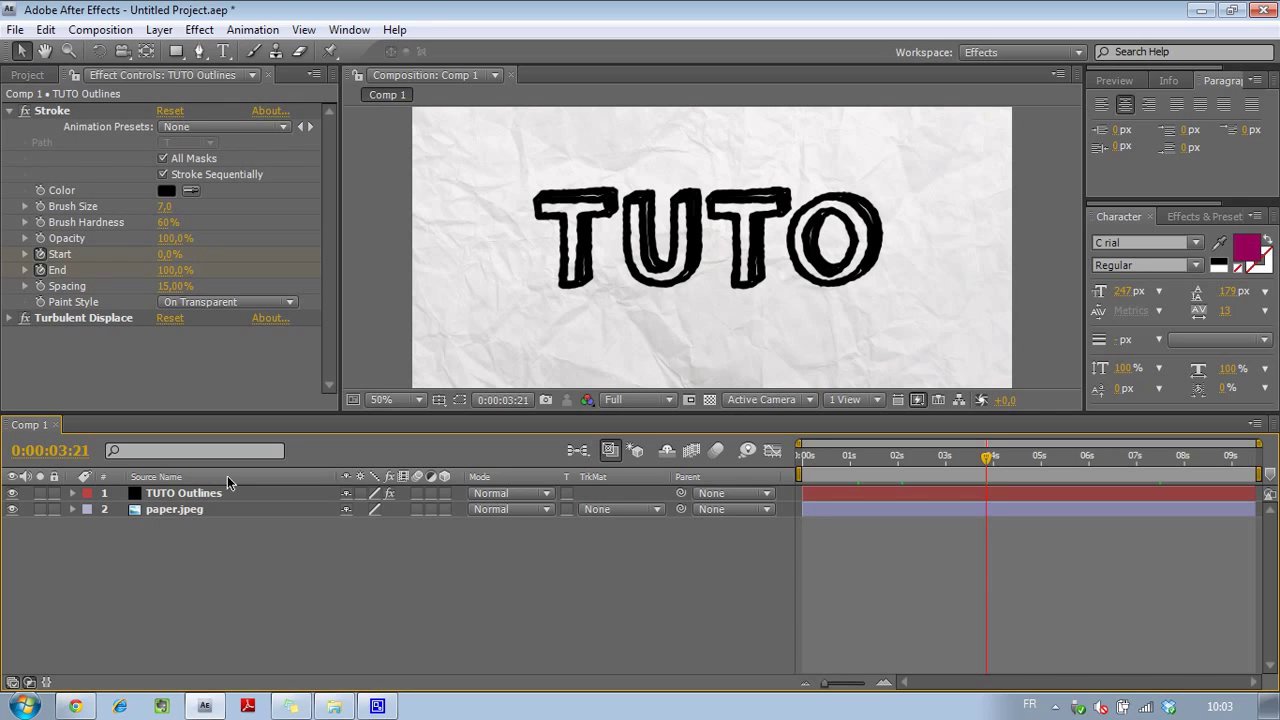
left_click(543, 494)
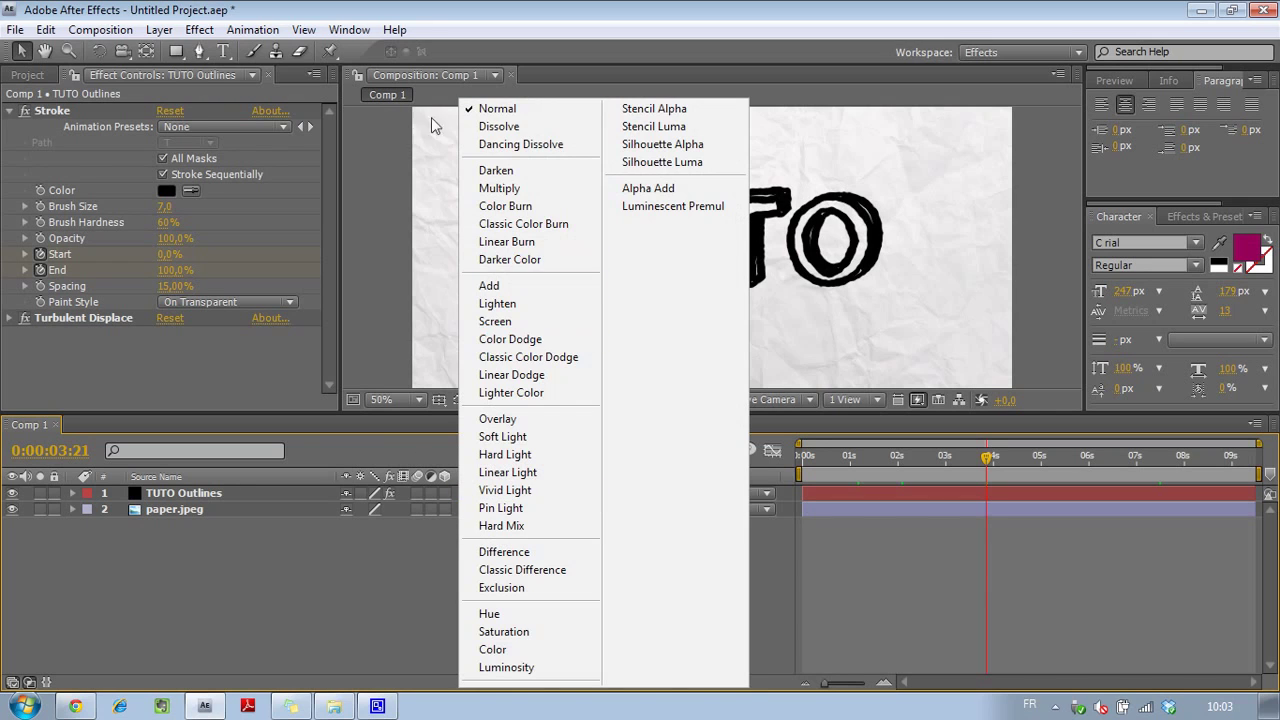
left_click(443, 571)
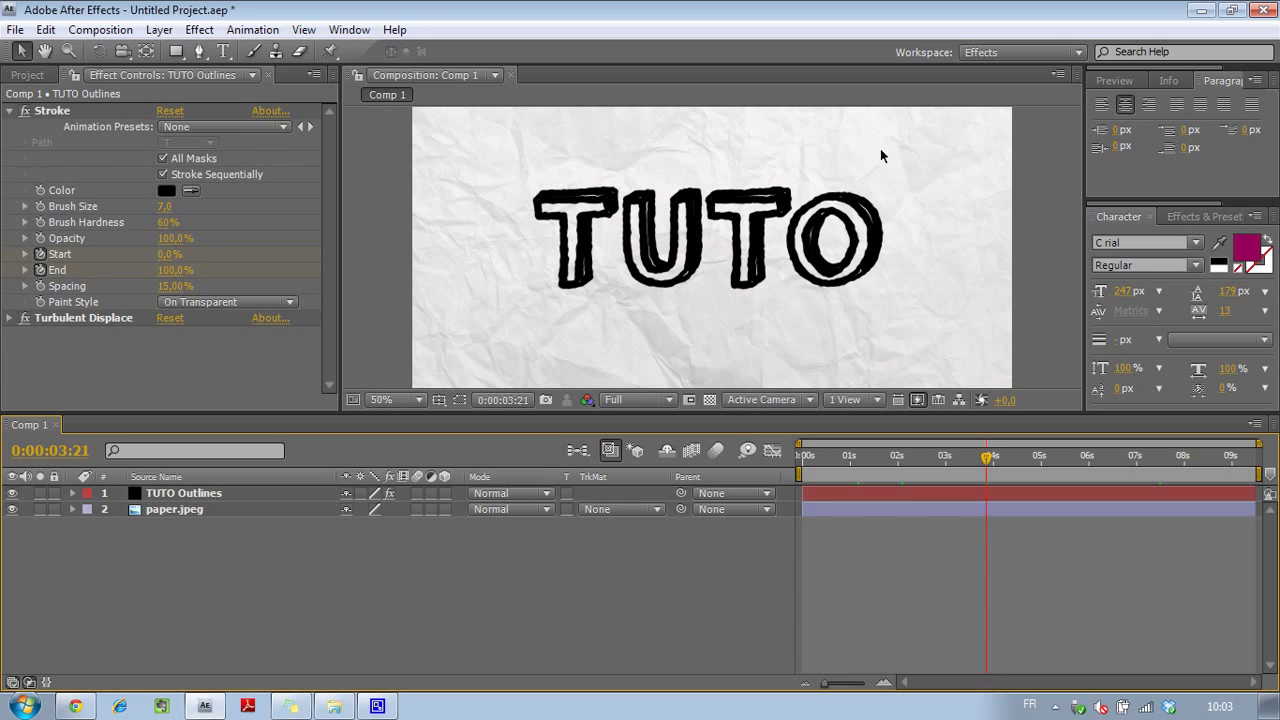
Try an opacity of 79% on the TUTO Outlines layer and restore it to 100%
left_click(210, 496)
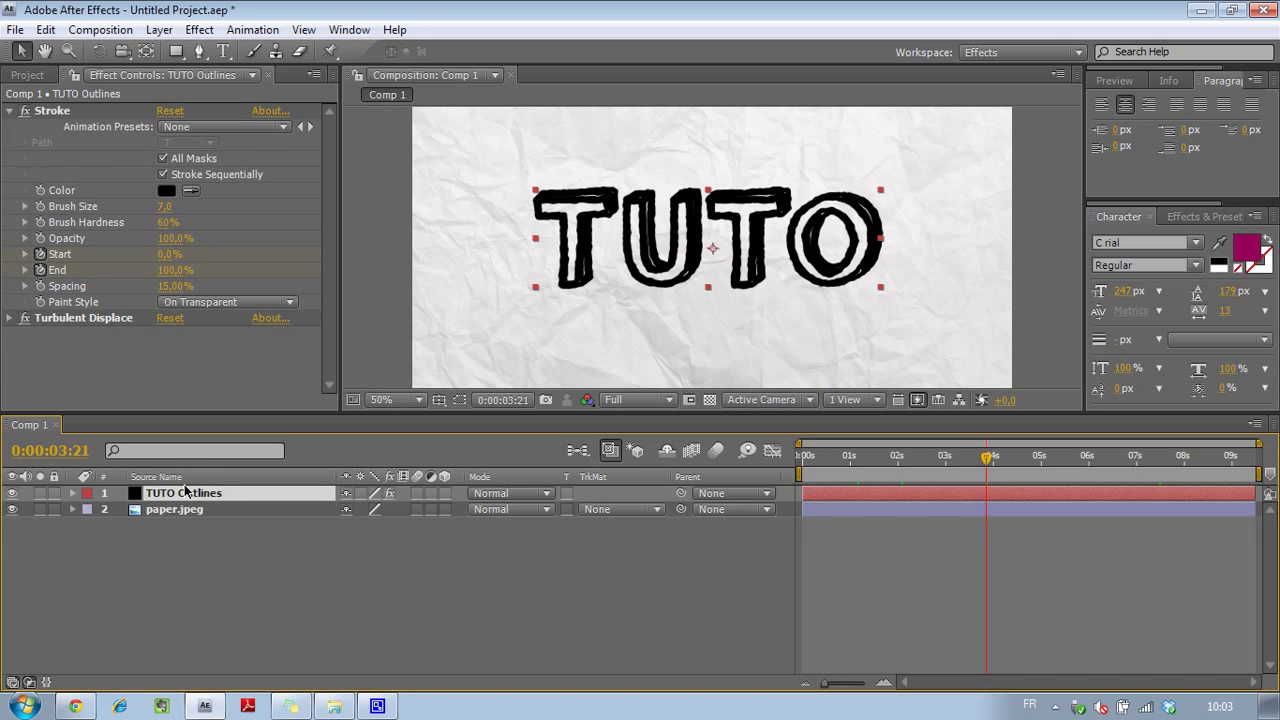
key("t")
left_click_drag(349, 516, 339, 526)
left_click(409, 610)
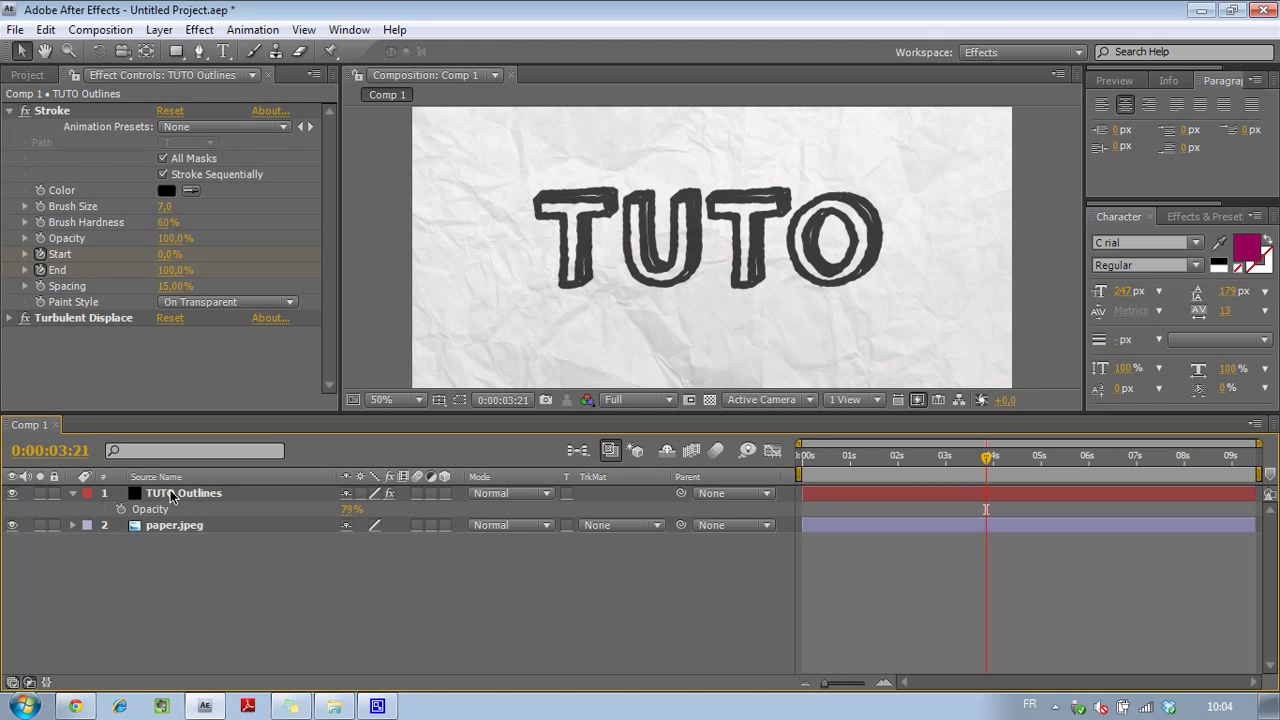
left_click(349, 514)
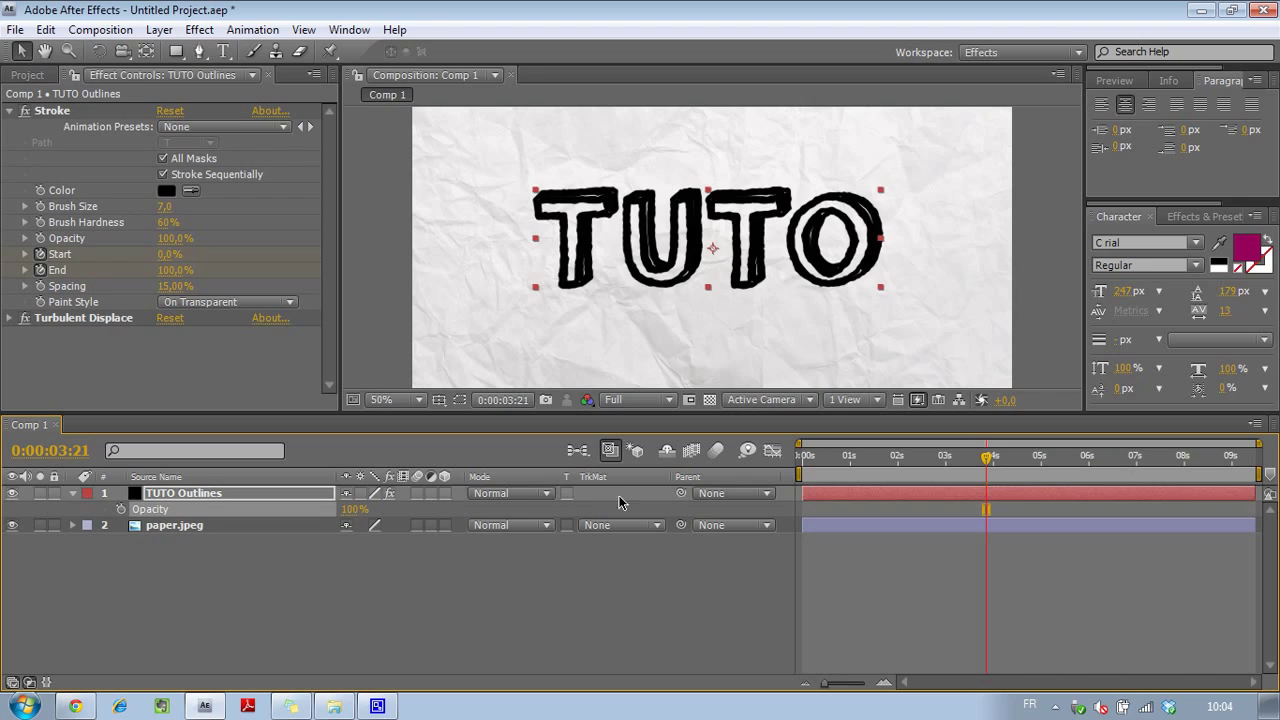
Set the TUTO Outlines layer's blending mode to Overlay
left_click(541, 496)
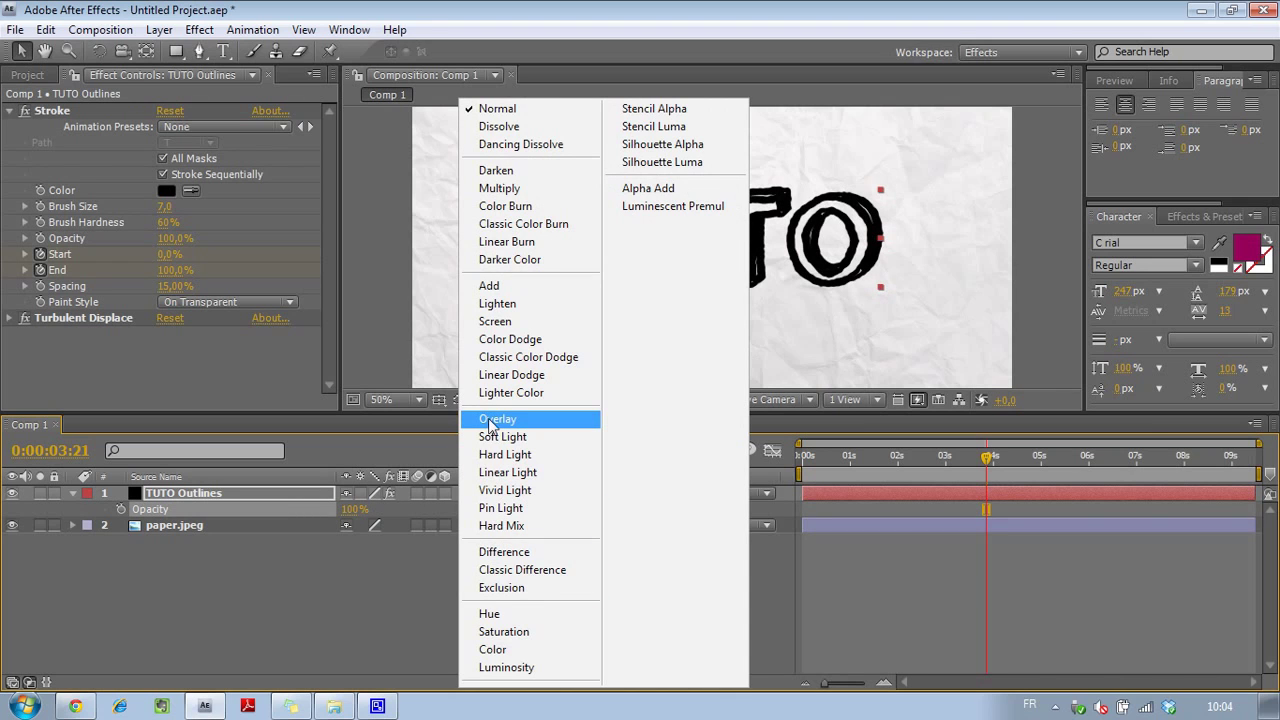
left_click(490, 421)
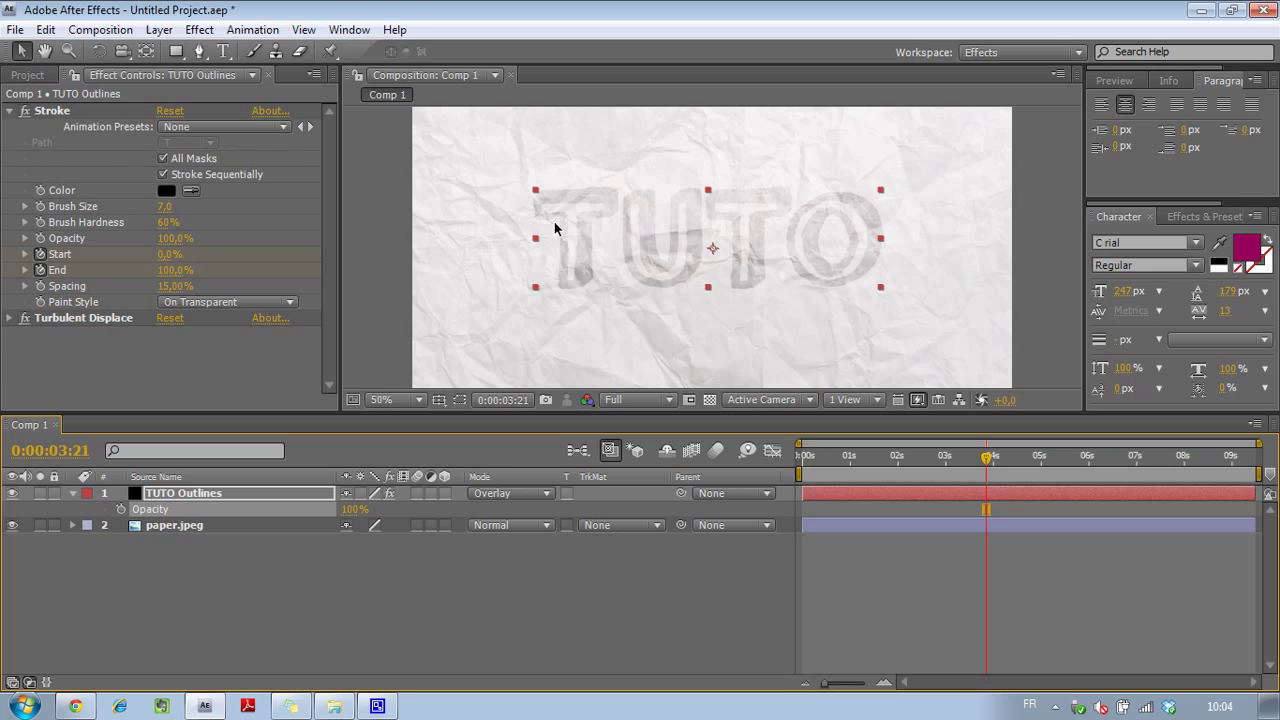
left_click(231, 604)
Duplicate the Overlay-blended TUTO Outlines layer five times to darken the title
left_click(215, 494)
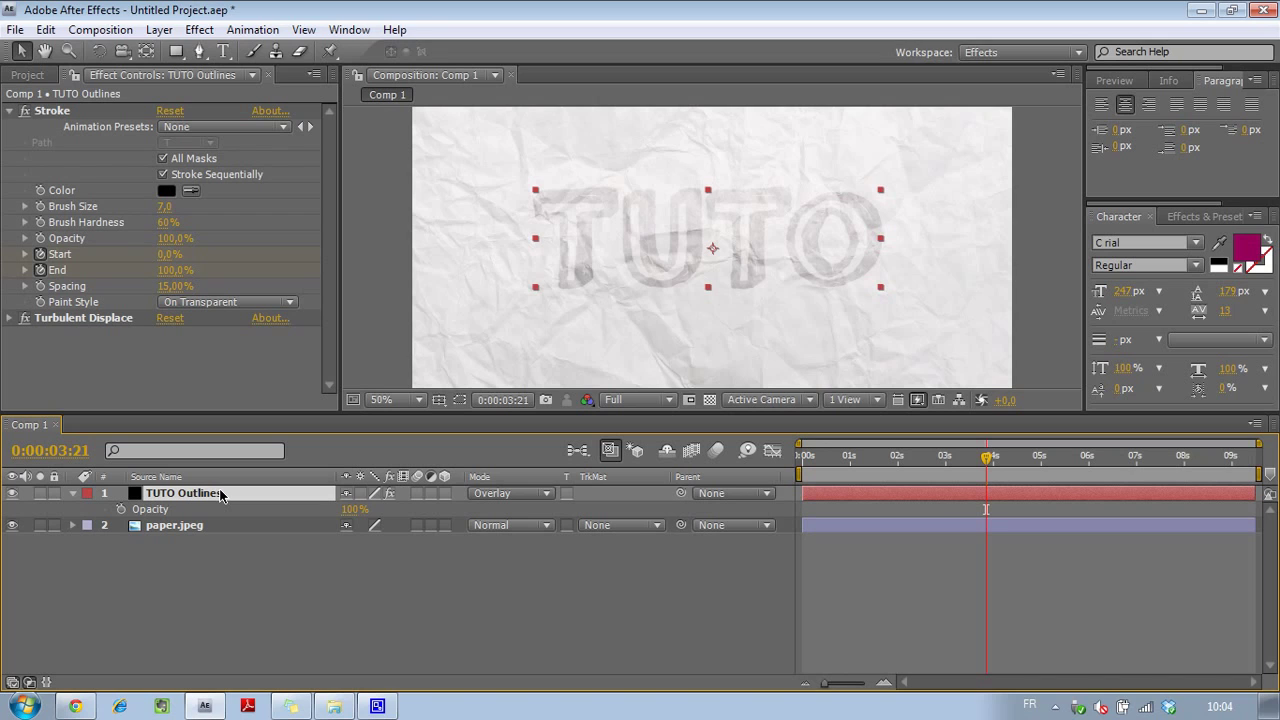
key("ctrl+d")
key("ctrl+d")
key("ctrl+d")
key("ctrl+d")
key("ctrl+d")
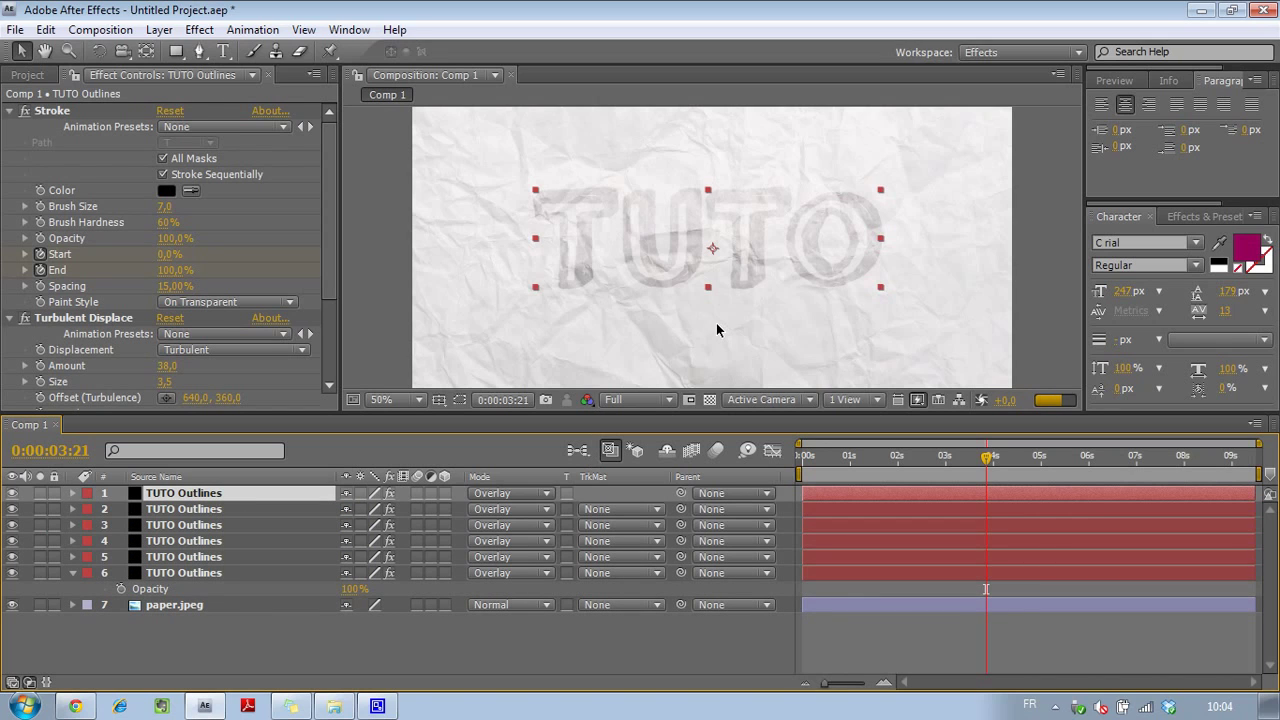
Delete the three topmost TUTO Outlines copies and check the title at 0:00:02:14
key("Delete")
left_click(205, 495)
key("Delete")
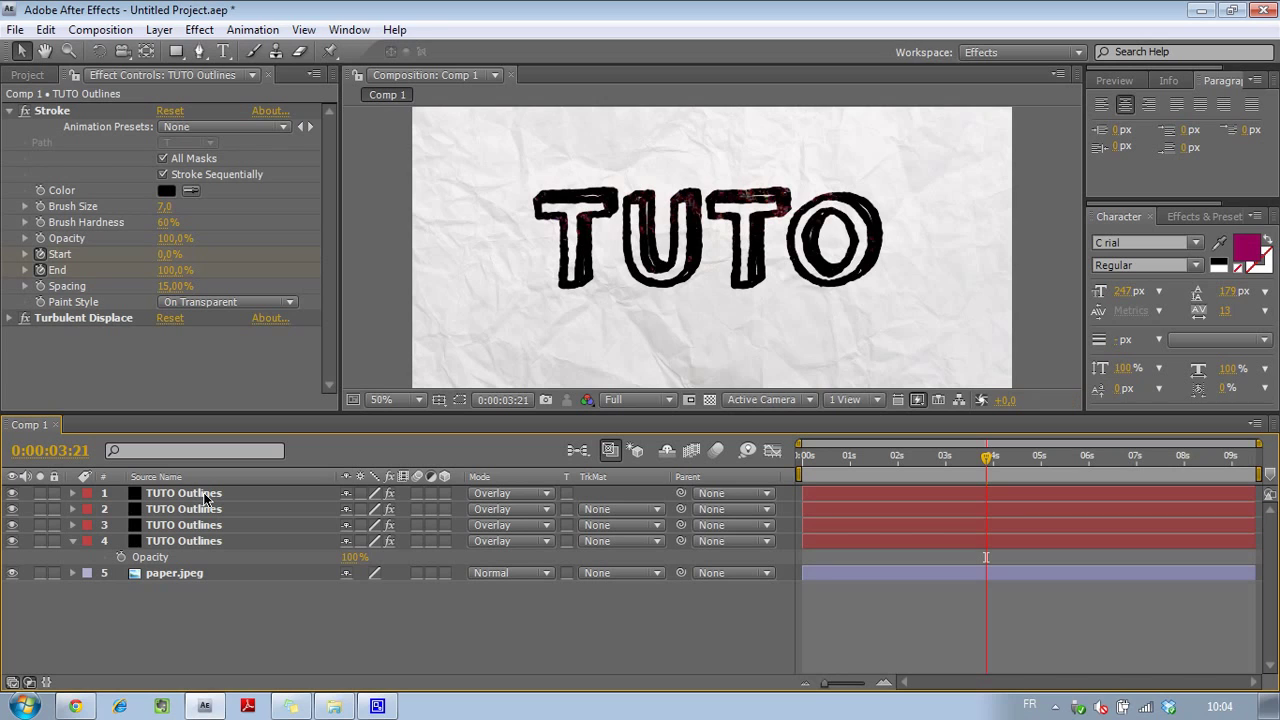
left_click(205, 495)
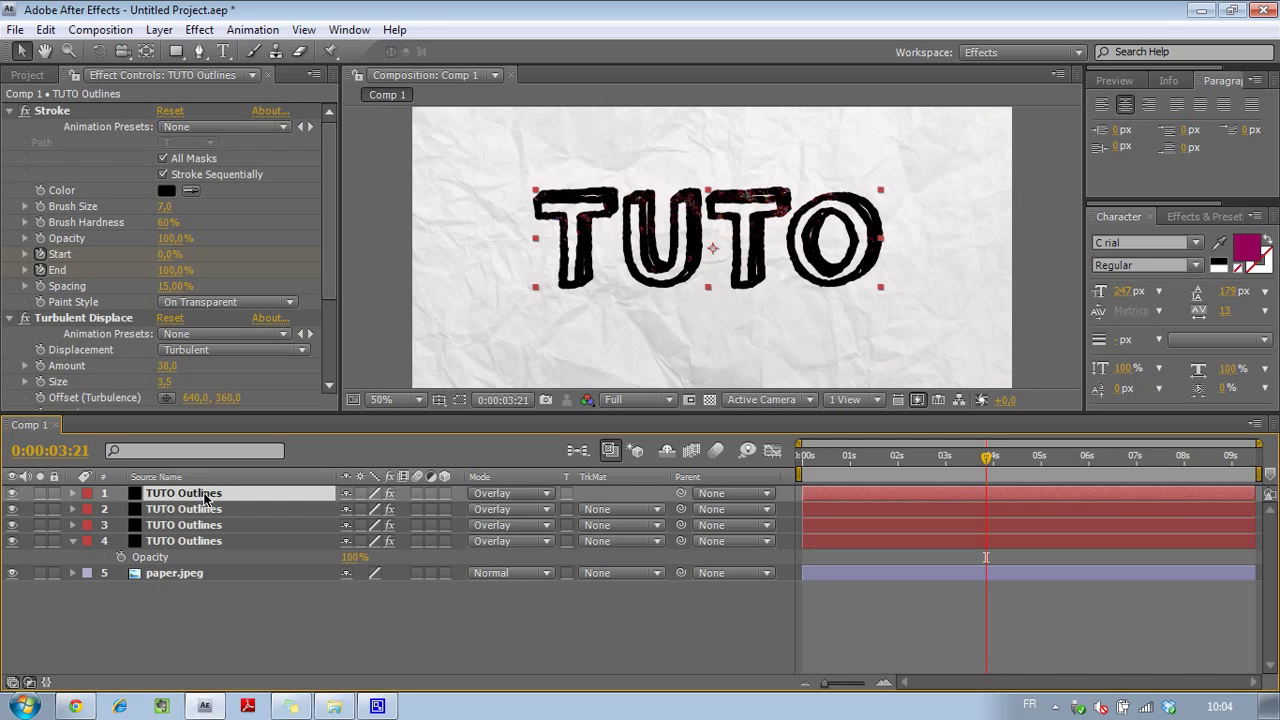
key("Delete")
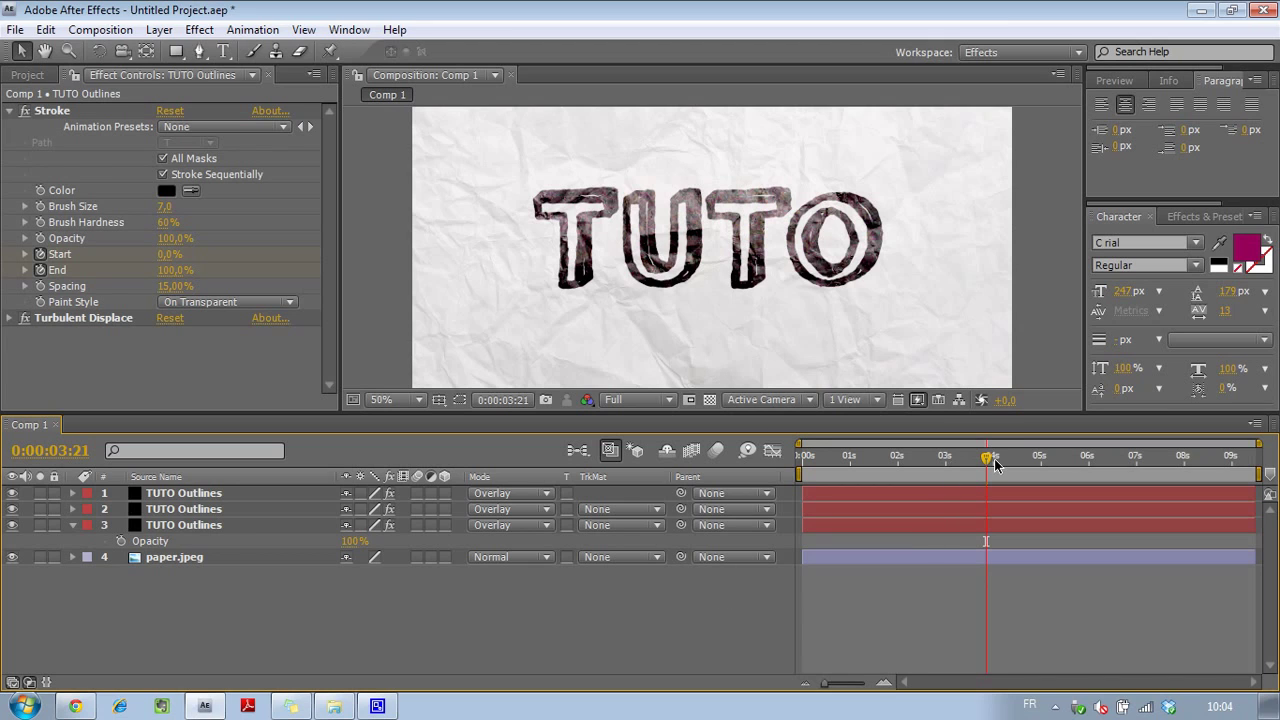
left_click_drag(989, 468, 926, 473)
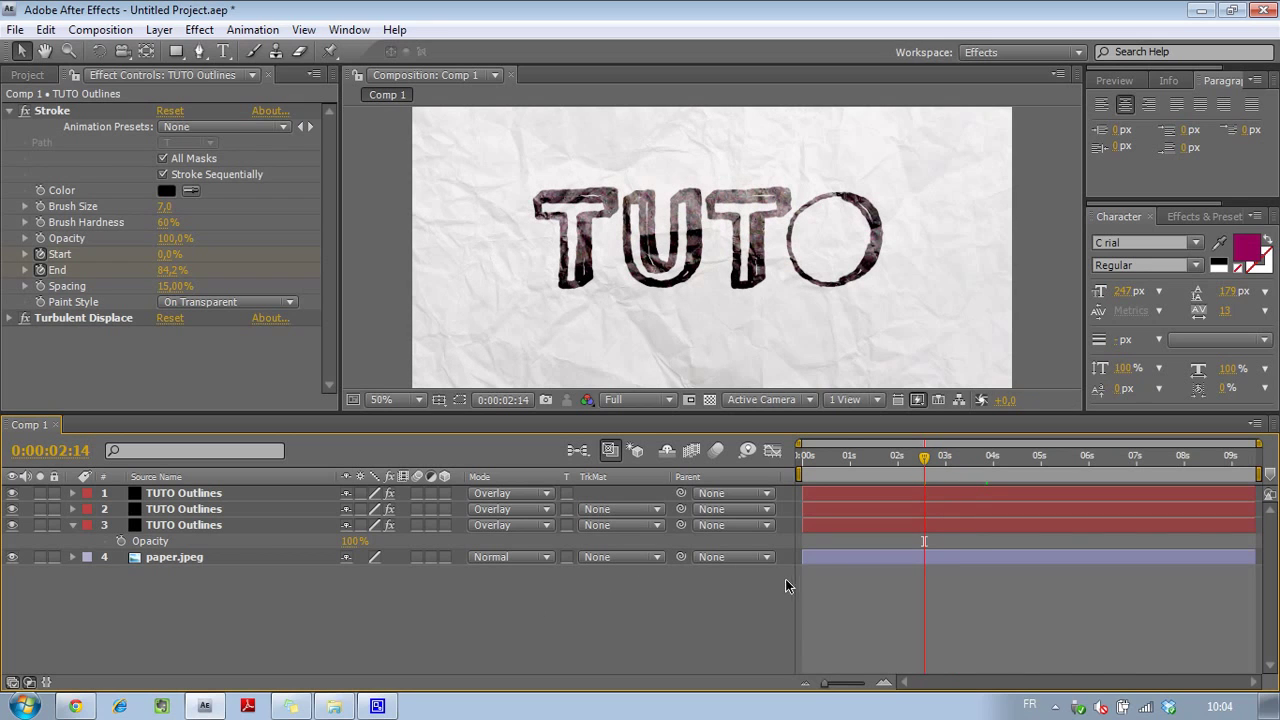
Create a new adjustment layer above the three TUTO Outlines layers
right_click(180, 611)
mouse_move(286, 506)
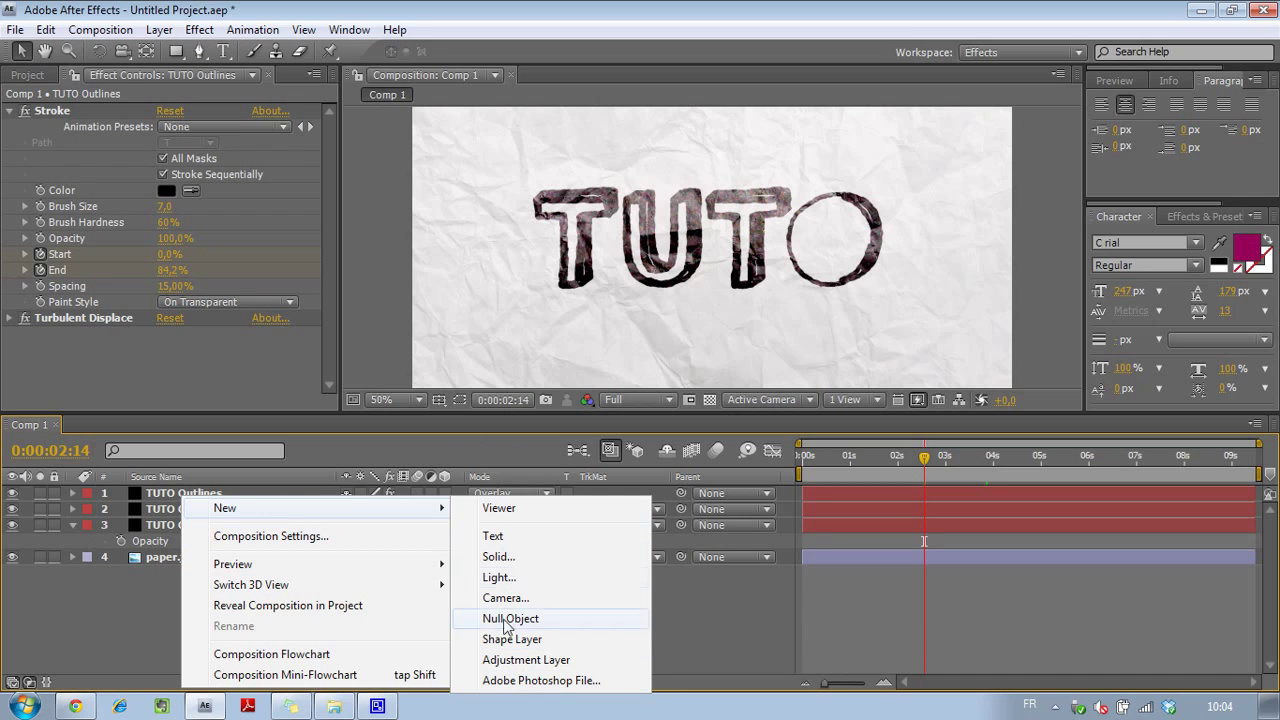
left_click(525, 661)
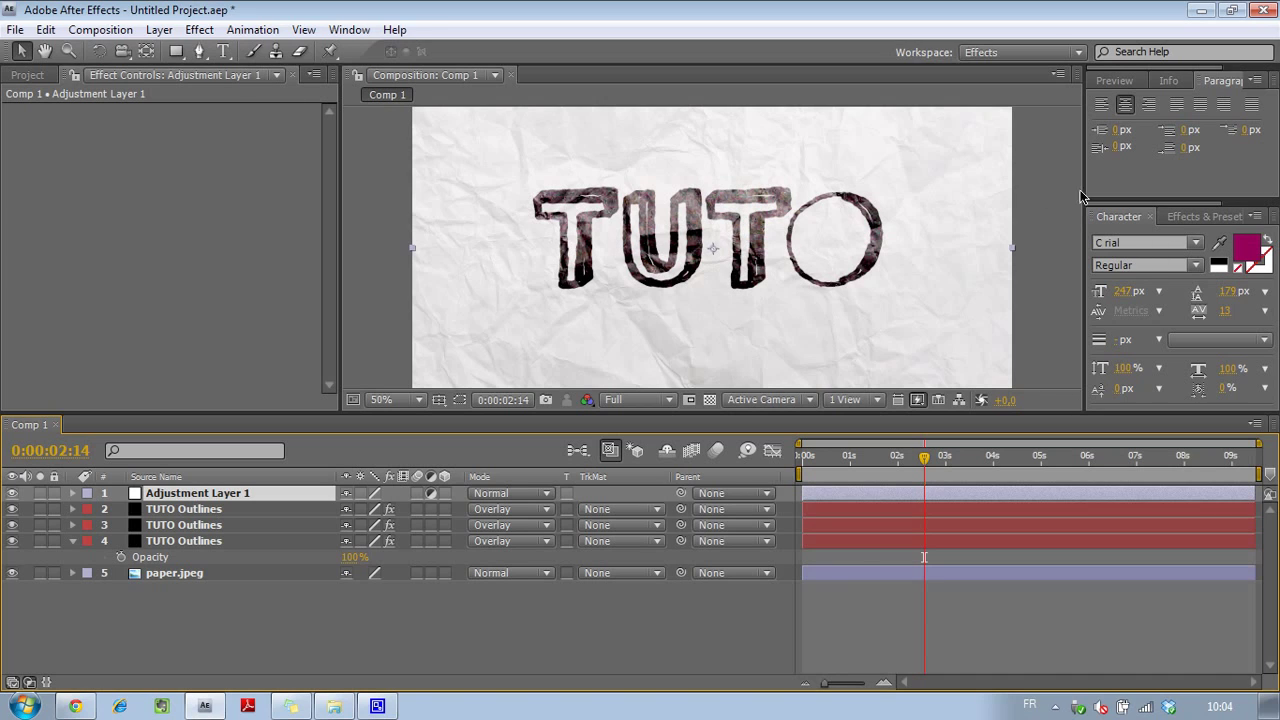
Apply Gaussian Blur to Adjustment Layer 1 and set its blurriness to 50
left_click(1206, 216)
left_click(1141, 239)
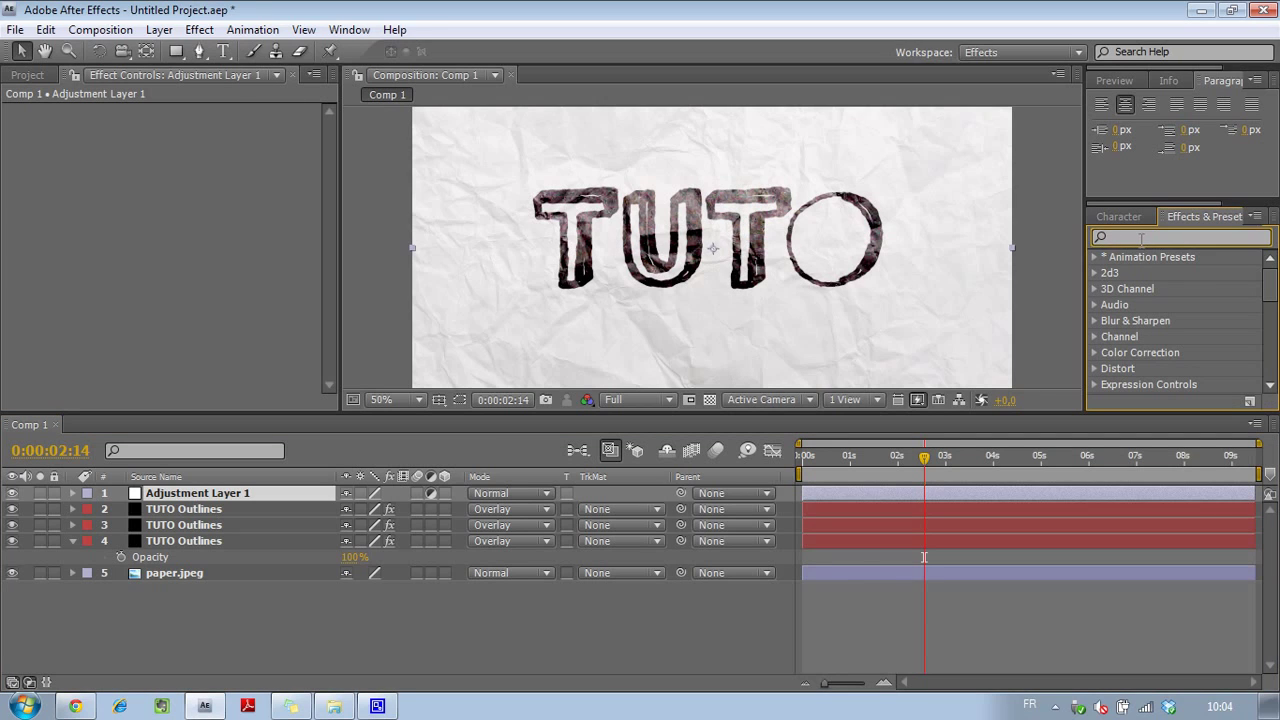
type("blur")
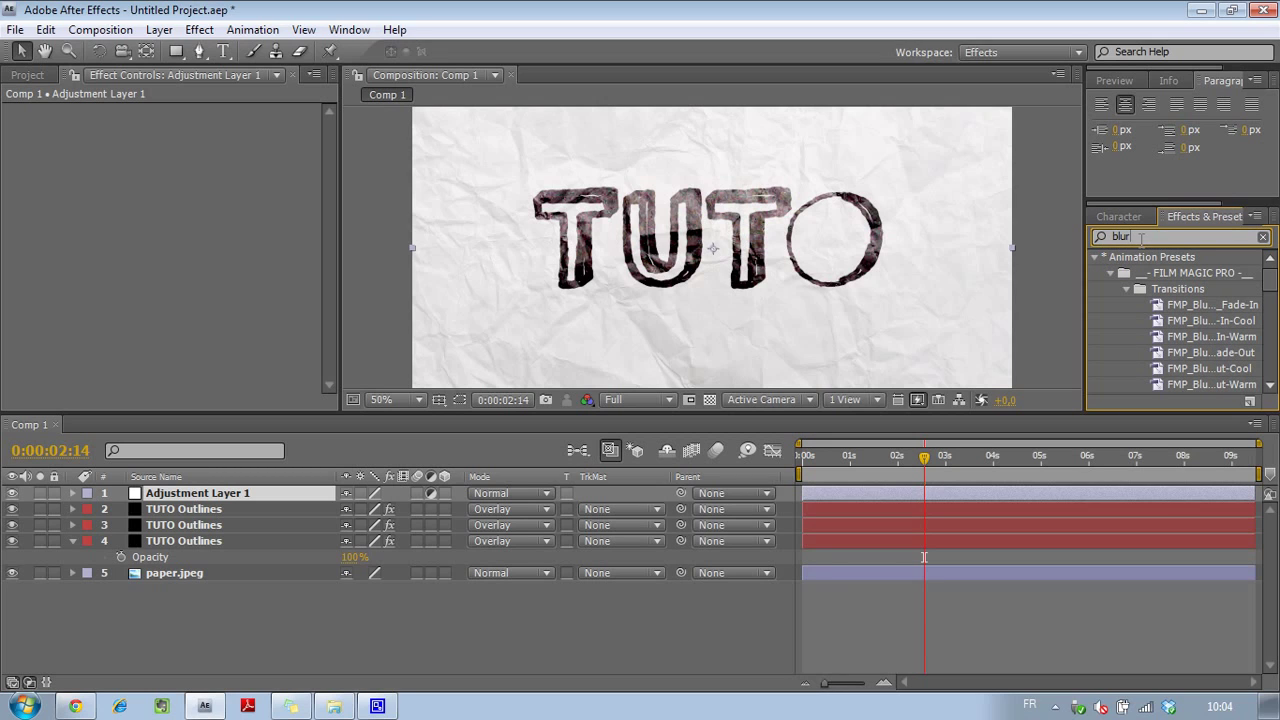
scroll(1160, 390, "down", 10)
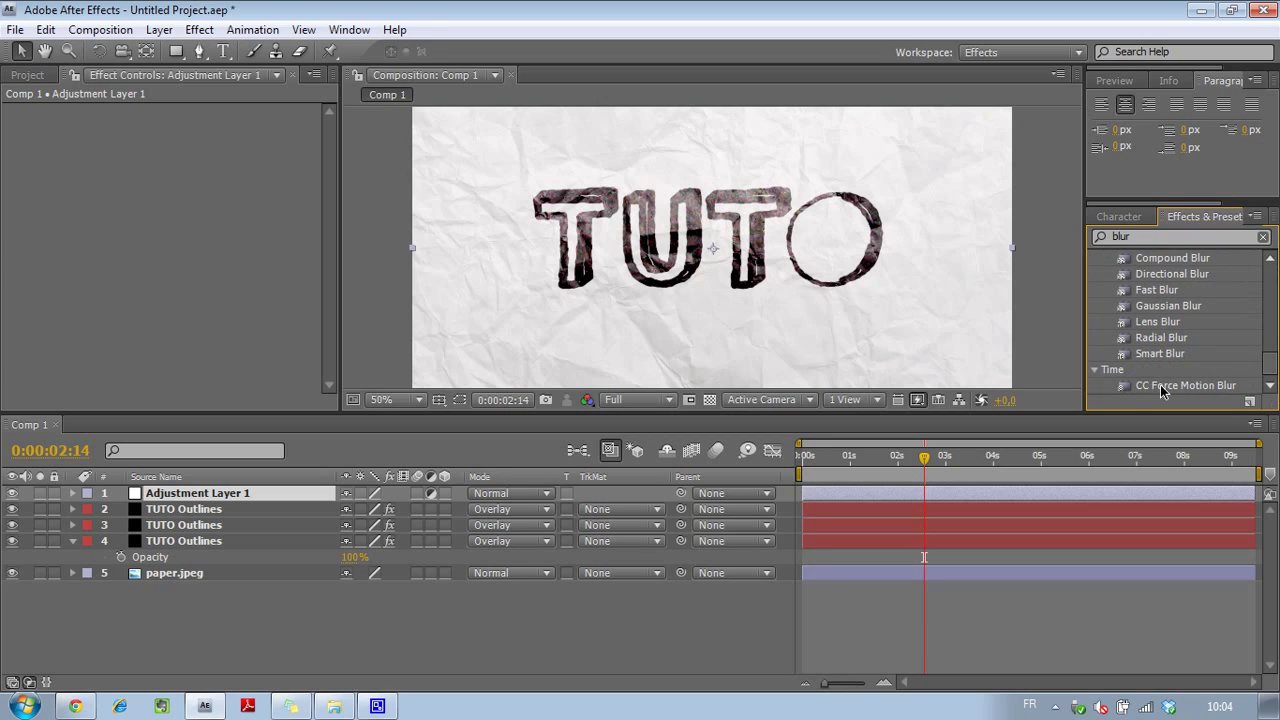
scroll(1173, 356, "up", 3)
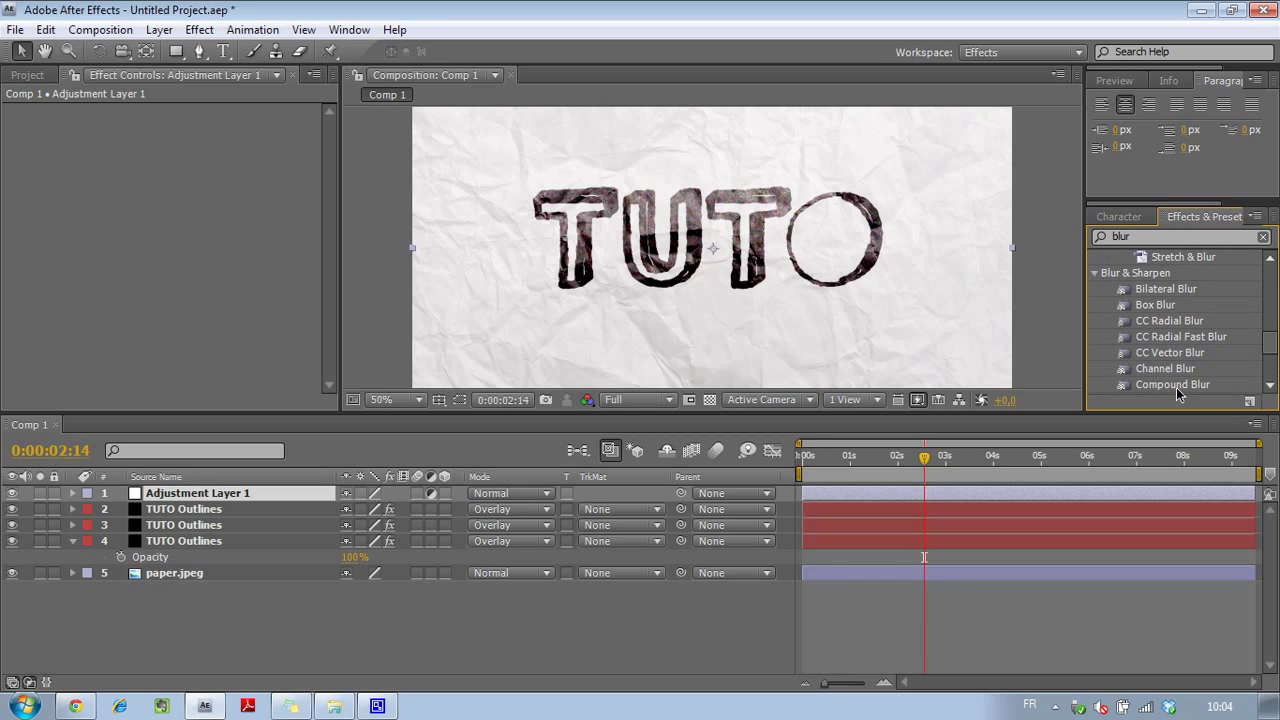
scroll(1176, 387, "down", 1)
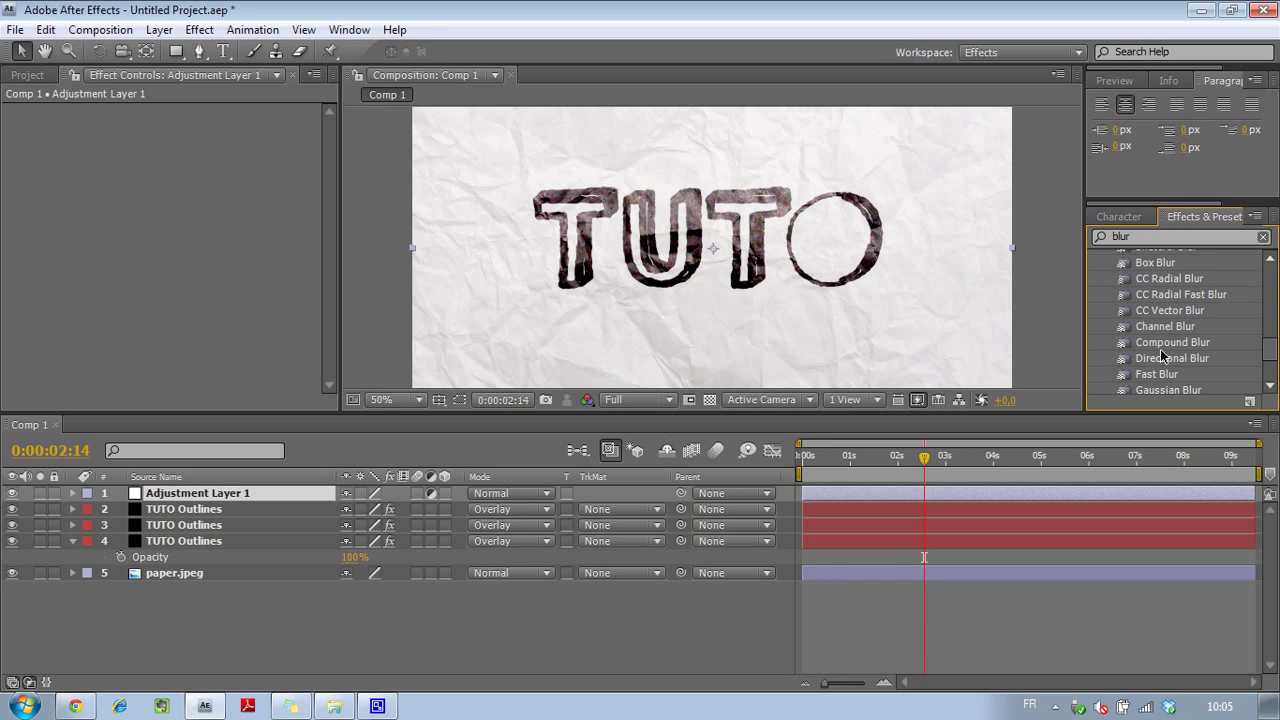
left_click(1168, 392)
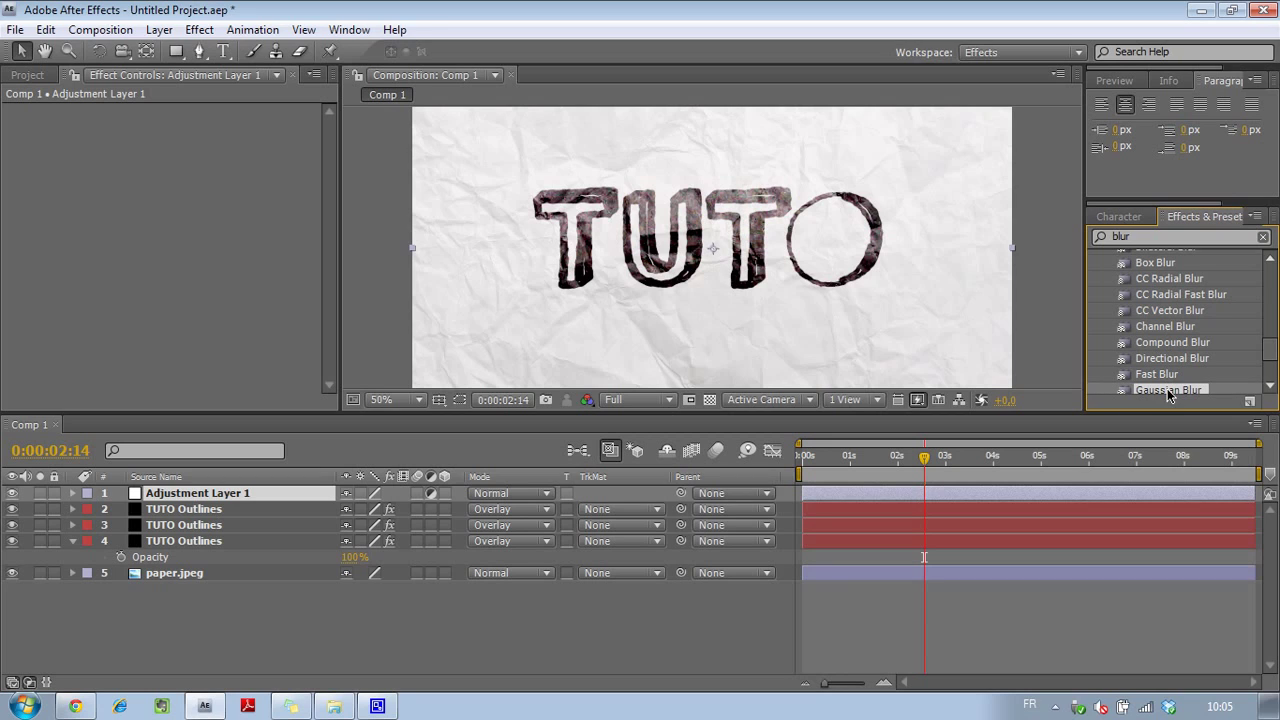
double_click(1167, 389)
left_click(164, 143)
type("50")
key("Return")
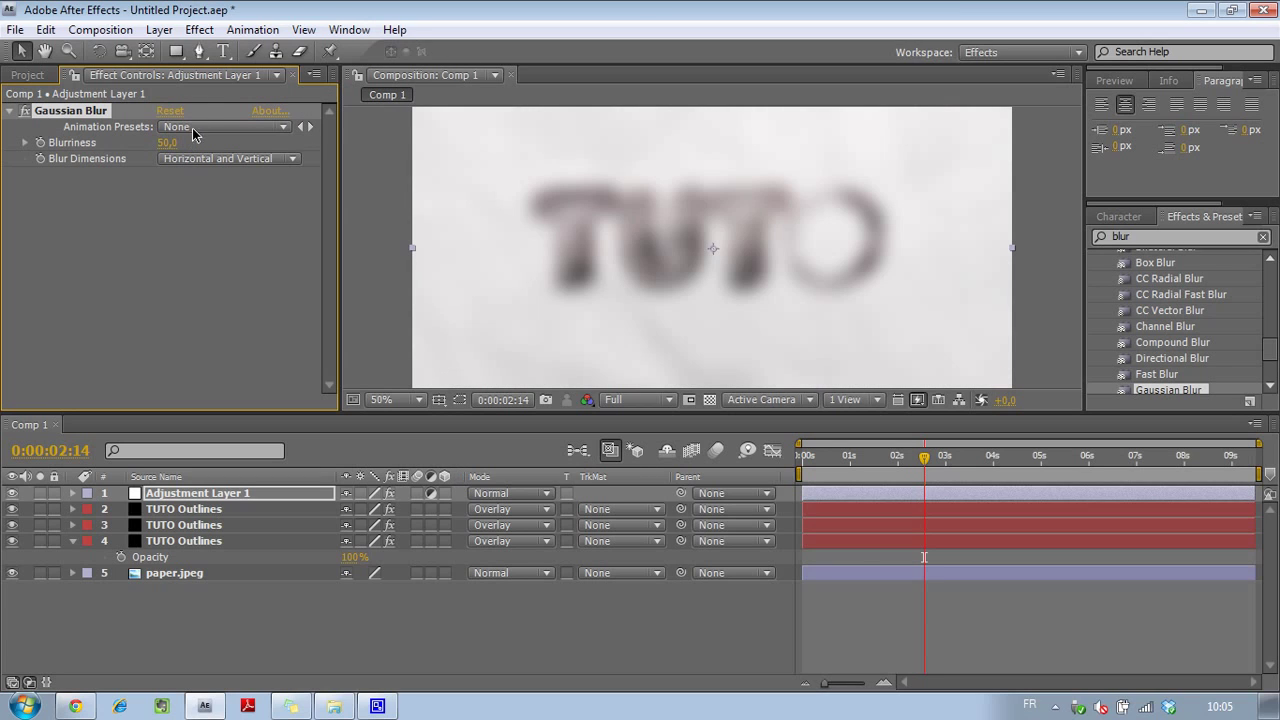
Add a full-frame elliptical mask to Adjustment Layer 1 and set its mode to Subtract
left_click_drag(176, 51, 225, 91)
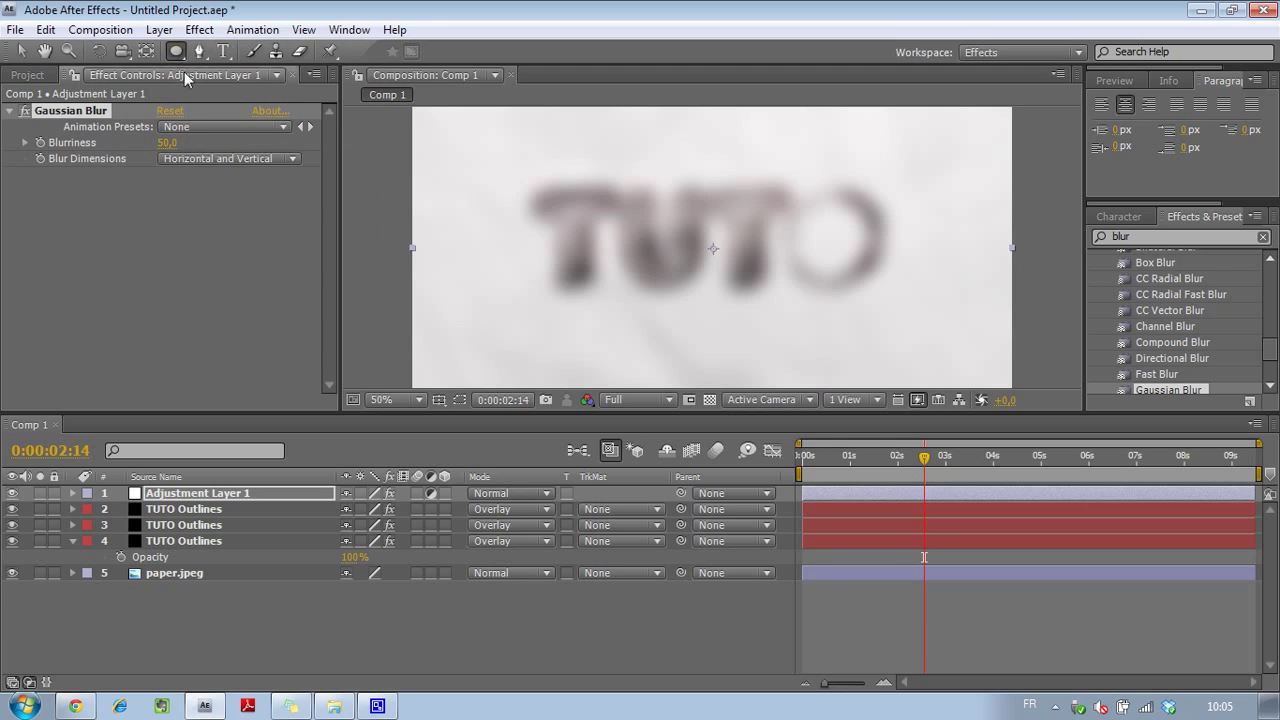
double_click(174, 54)
left_click(383, 533)
left_click(381, 546)
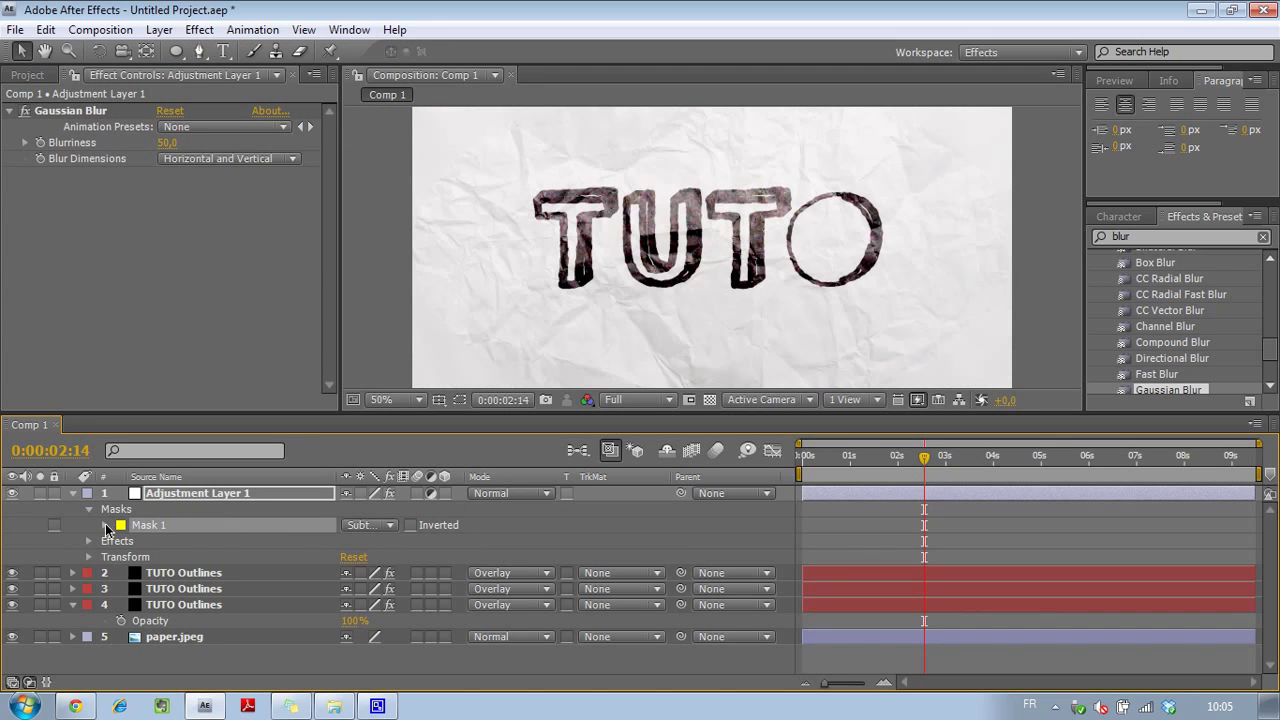
Set the adjustment layer mask's feather to 300 pixels and its expansion to -54 pixels, and collapse the layer
left_click(106, 525)
left_click(376, 556)
type("300")
key("Return")
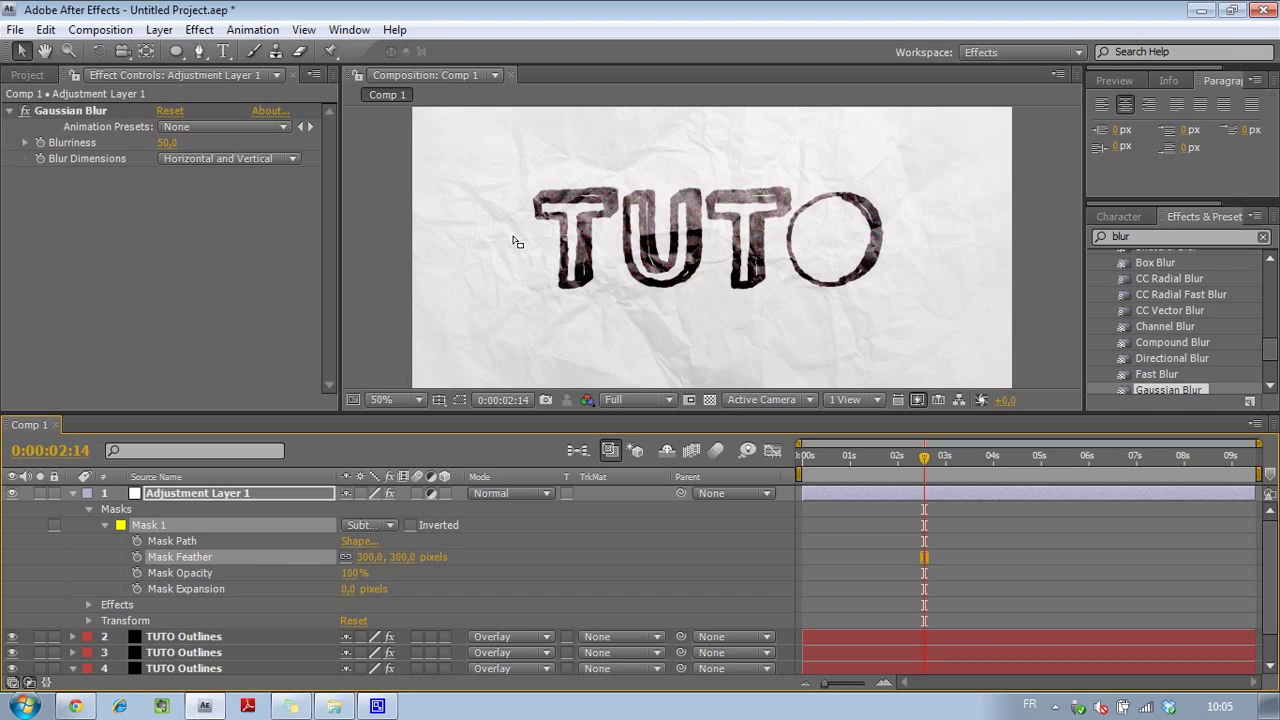
left_click_drag(346, 590, 445, 589)
left_click_drag(538, 593, 301, 600)
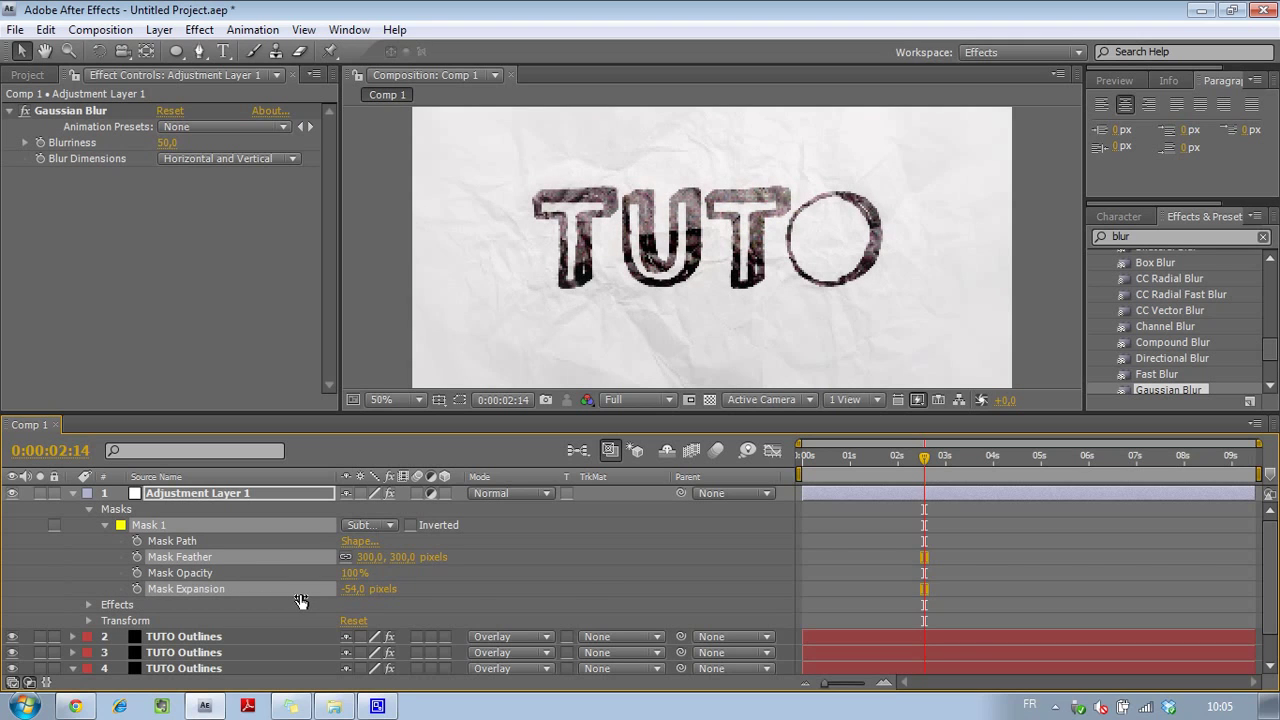
left_click(579, 577)
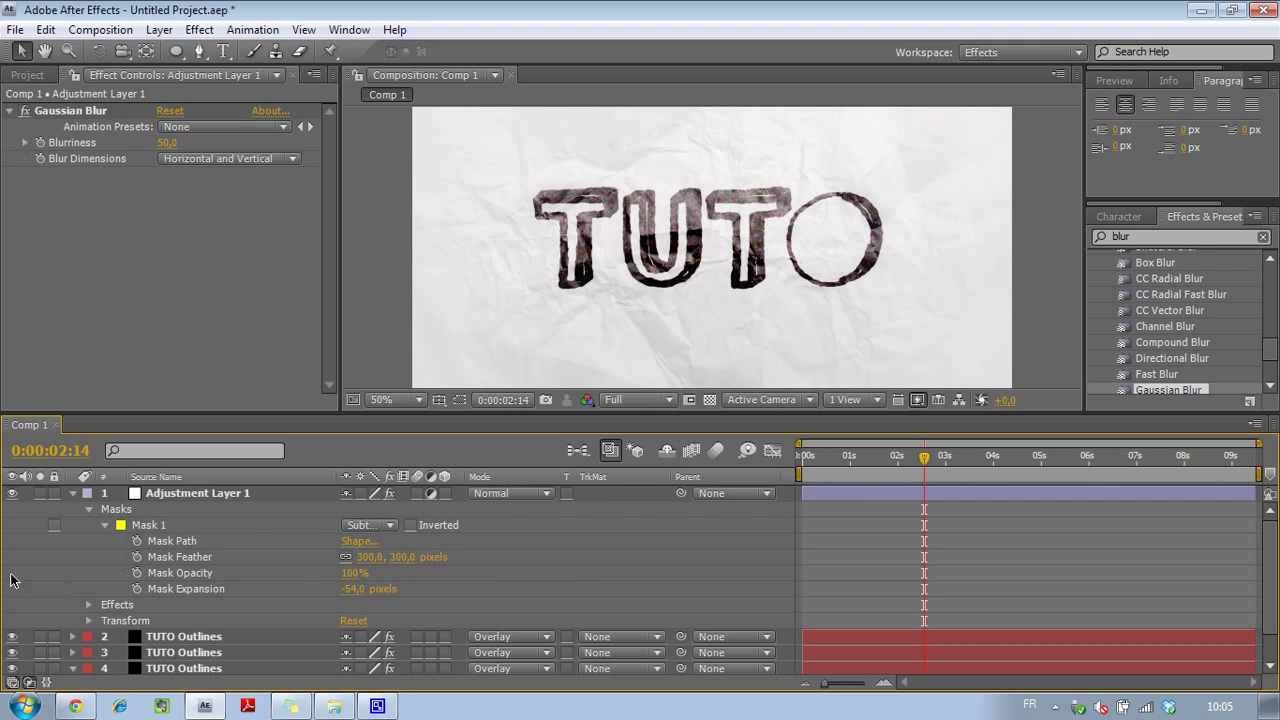
left_click(72, 493)
Create a 1280 x 720 px black (000000) solid above the adjustment layer
right_click(246, 686)
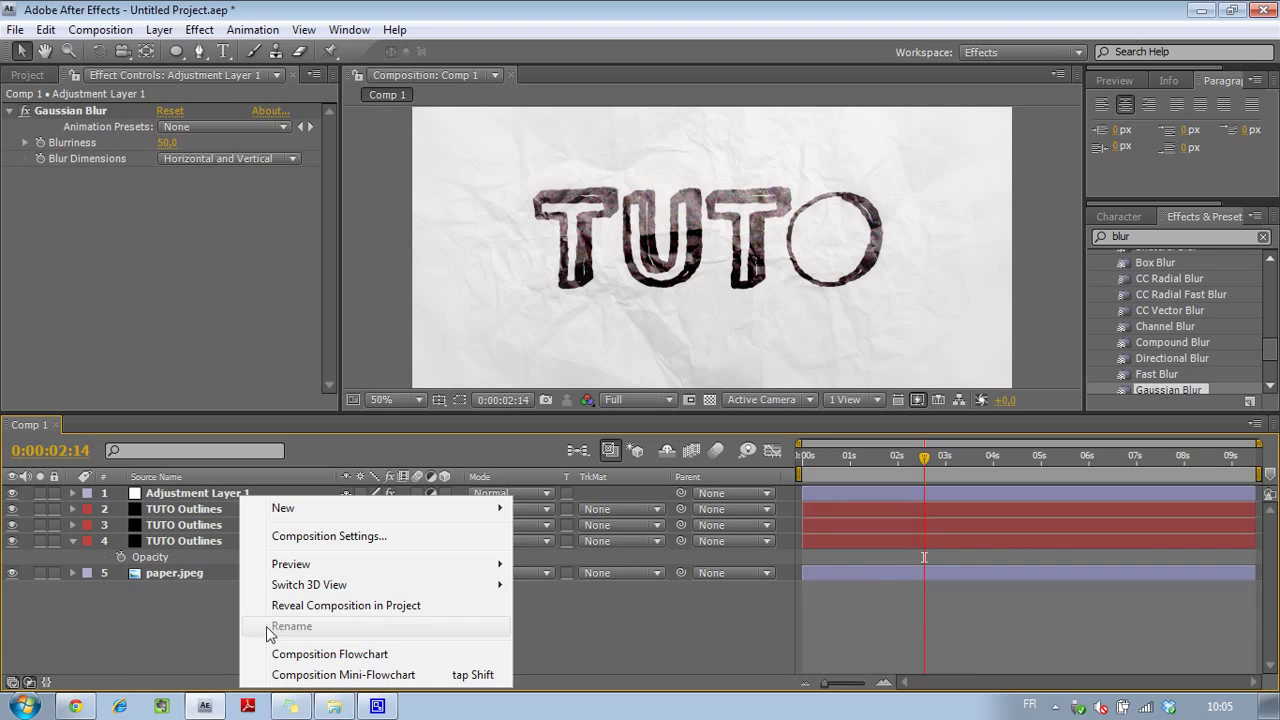
mouse_move(296, 508)
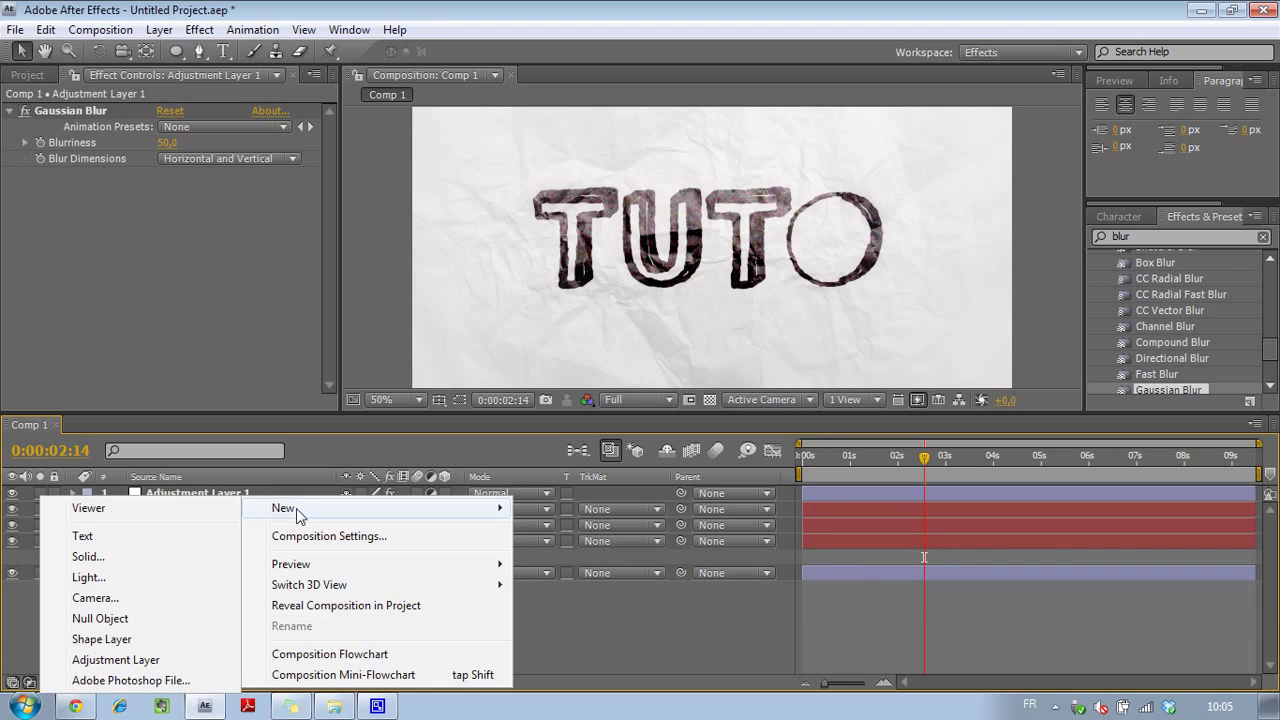
left_click(88, 556)
left_click(186, 322)
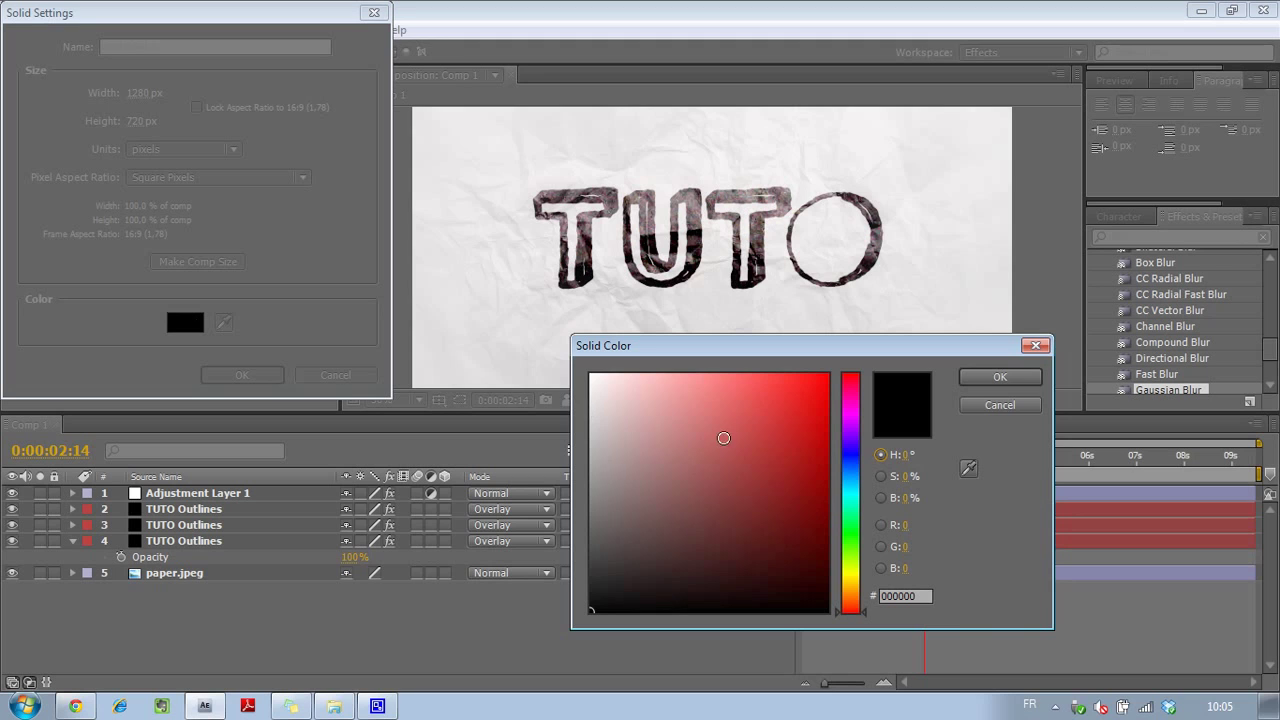
left_click(1000, 377)
left_click(240, 375)
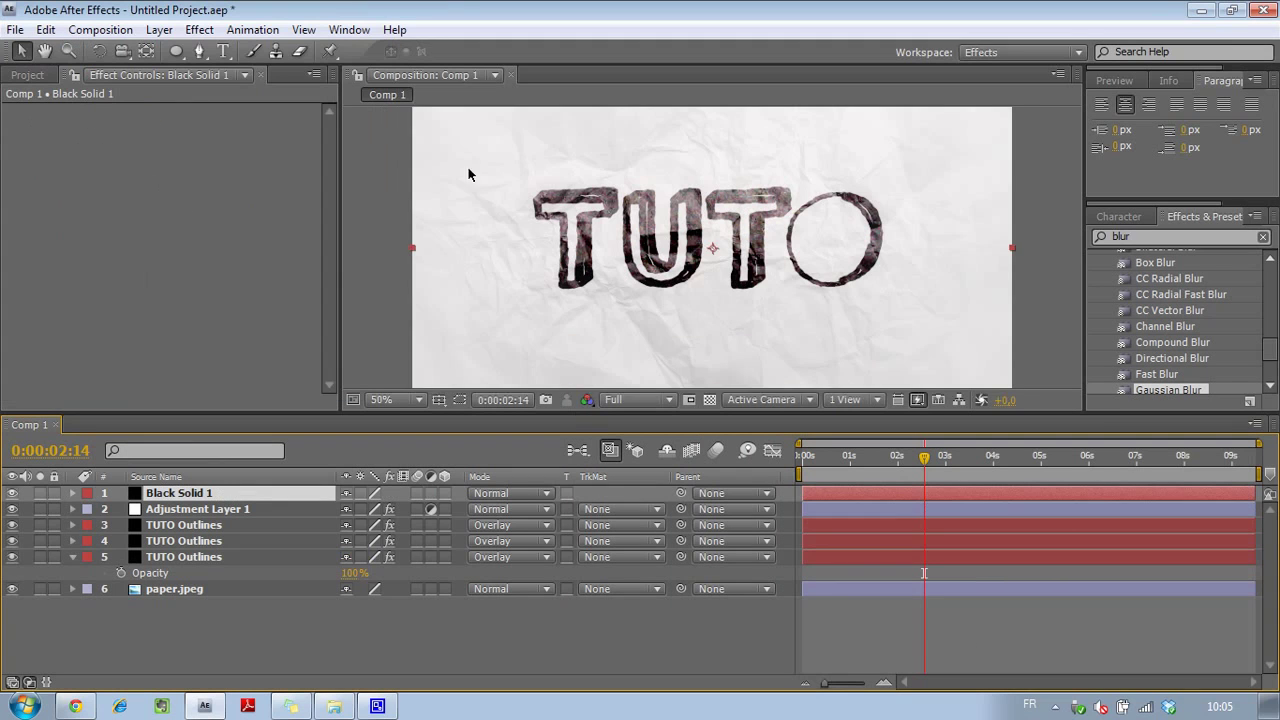
Add a full-frame elliptical mask to Black Solid 1 and set its mode to Subtract
double_click(169, 56)
left_click(350, 525)
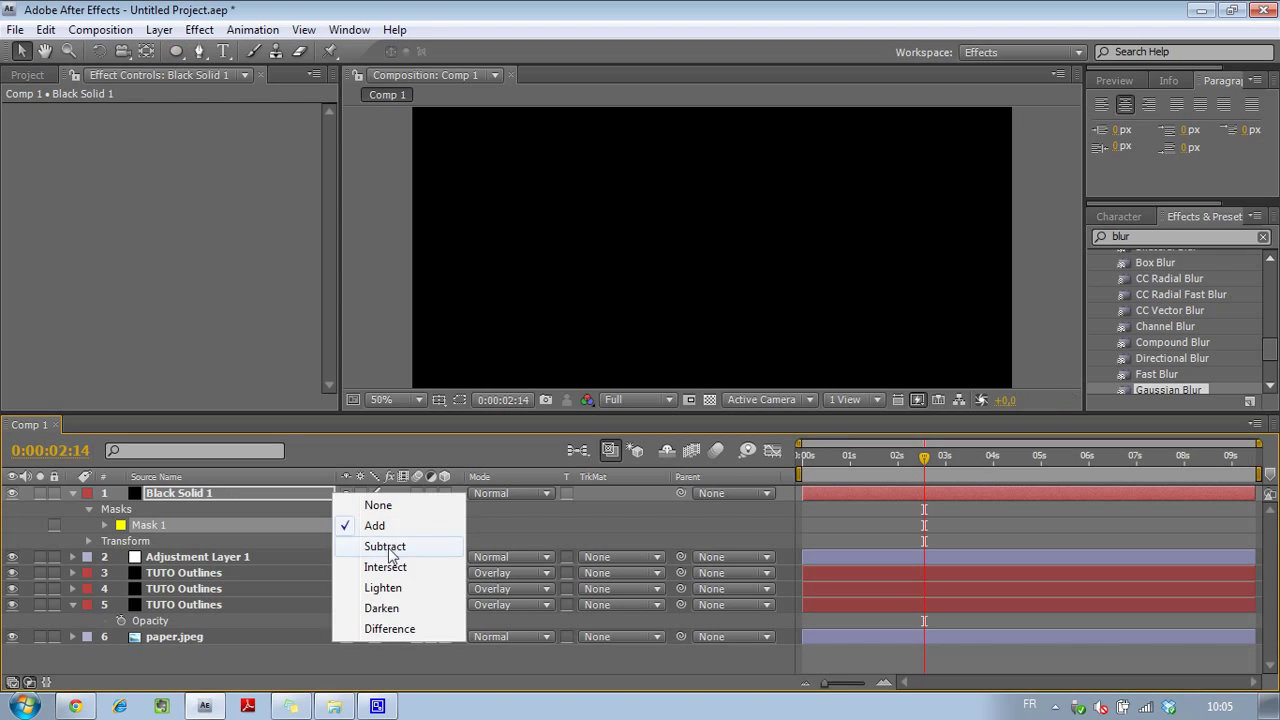
left_click(375, 546)
Set the Black Solid 1 mask's feather to 300 pixels for a soft vignette
left_click(105, 525)
left_click(389, 557)
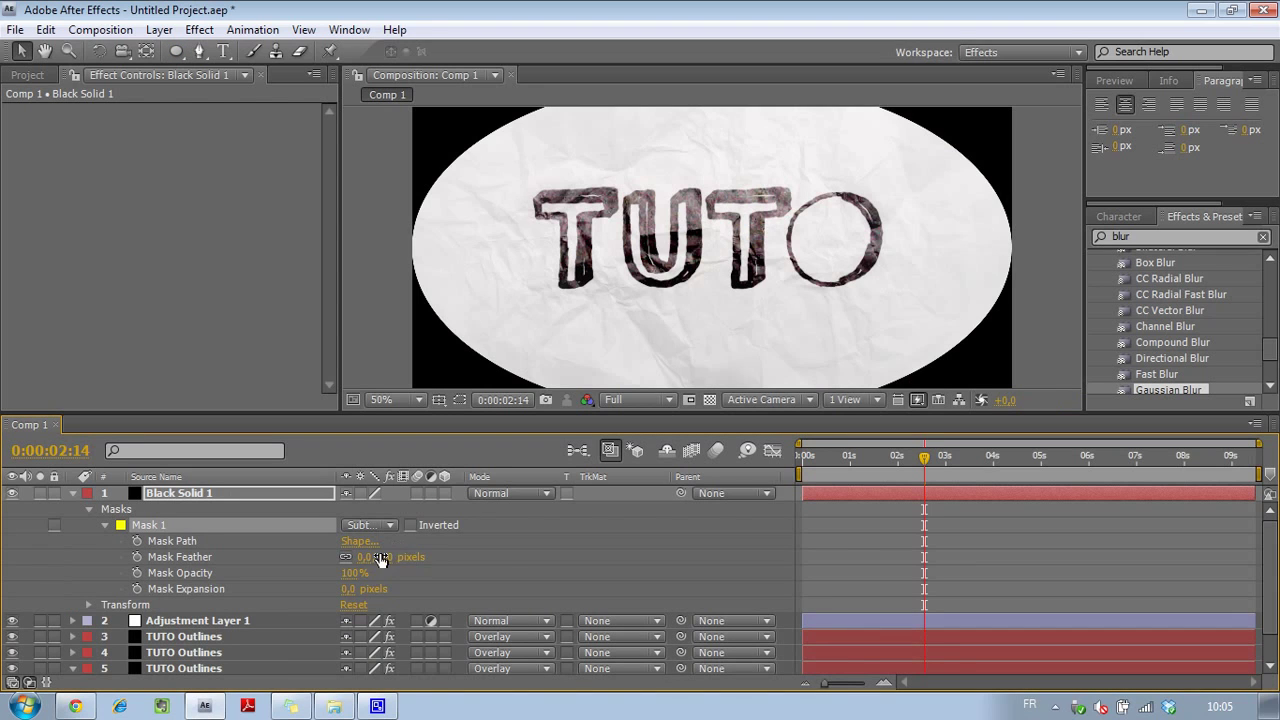
type("300")
key("Return")
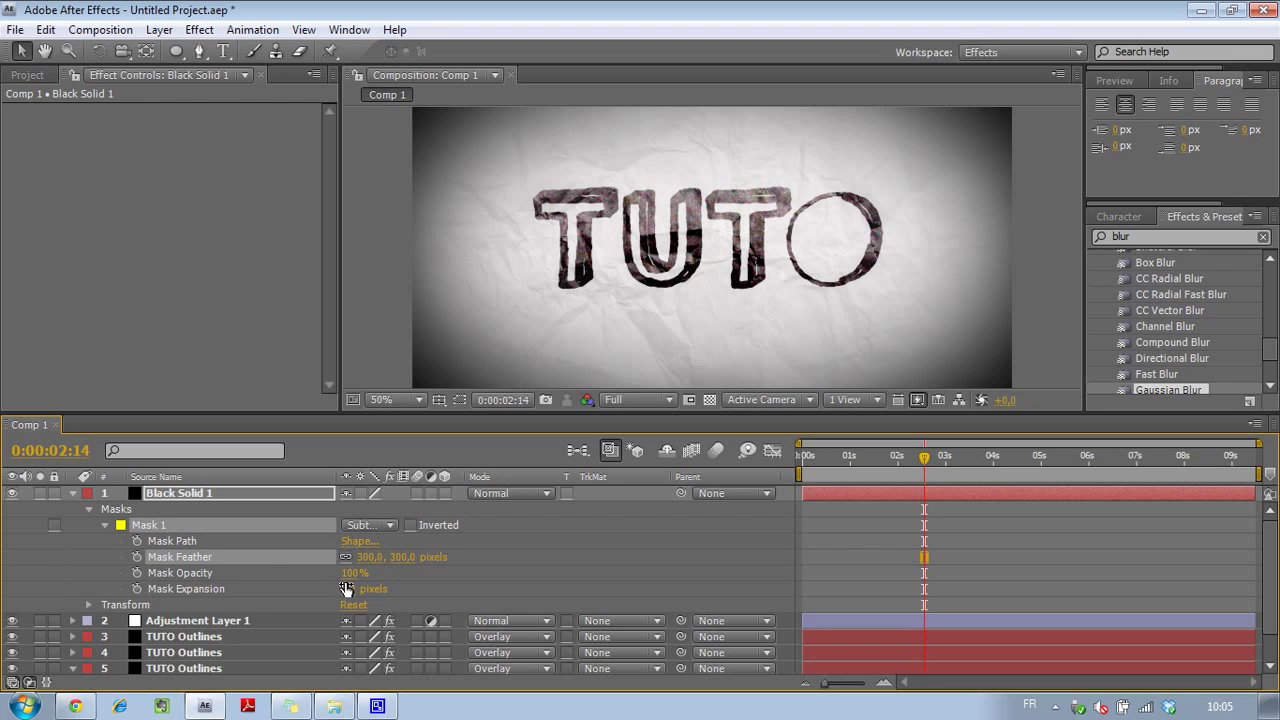
Set the Black Solid 1 mask's feather to 479 pixels and its expansion to 76 pixels, and collapse the layer
mouse_move(345, 589)
left_mouse_down()
mouse_move(424, 598)
mouse_move(453, 552)
mouse_move(569, 545)
left_mouse_up()
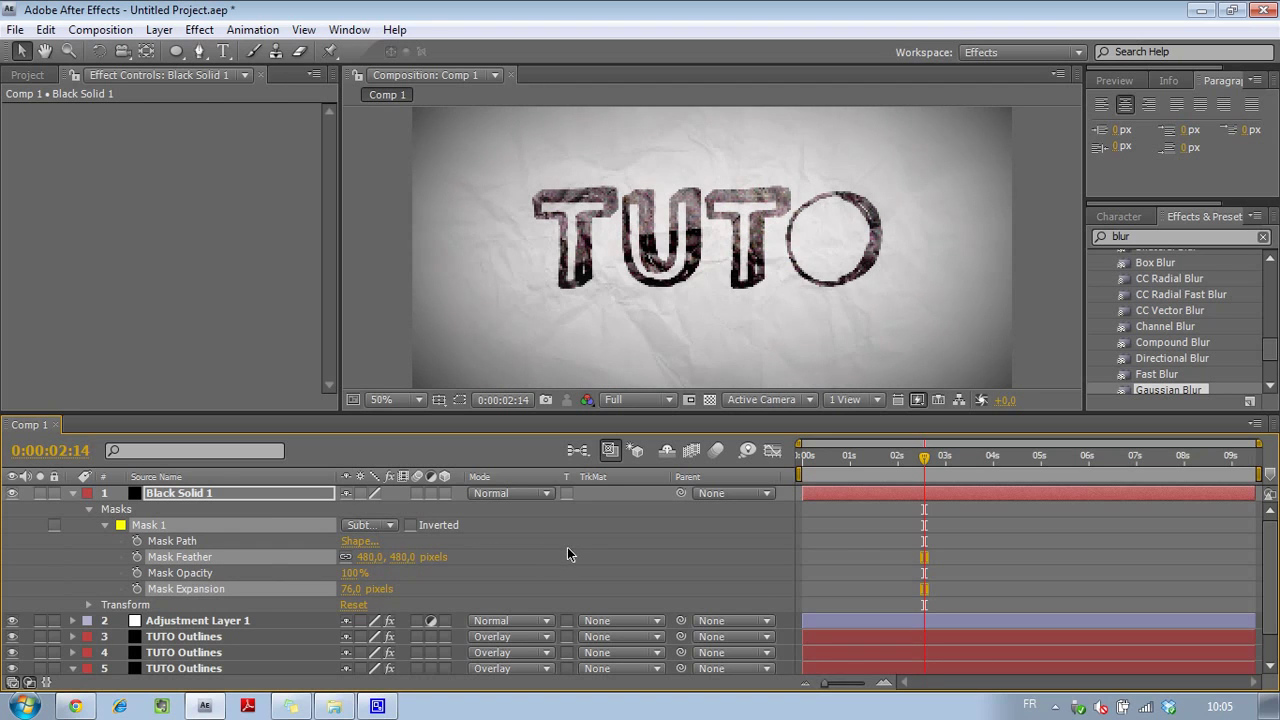
left_click(566, 548)
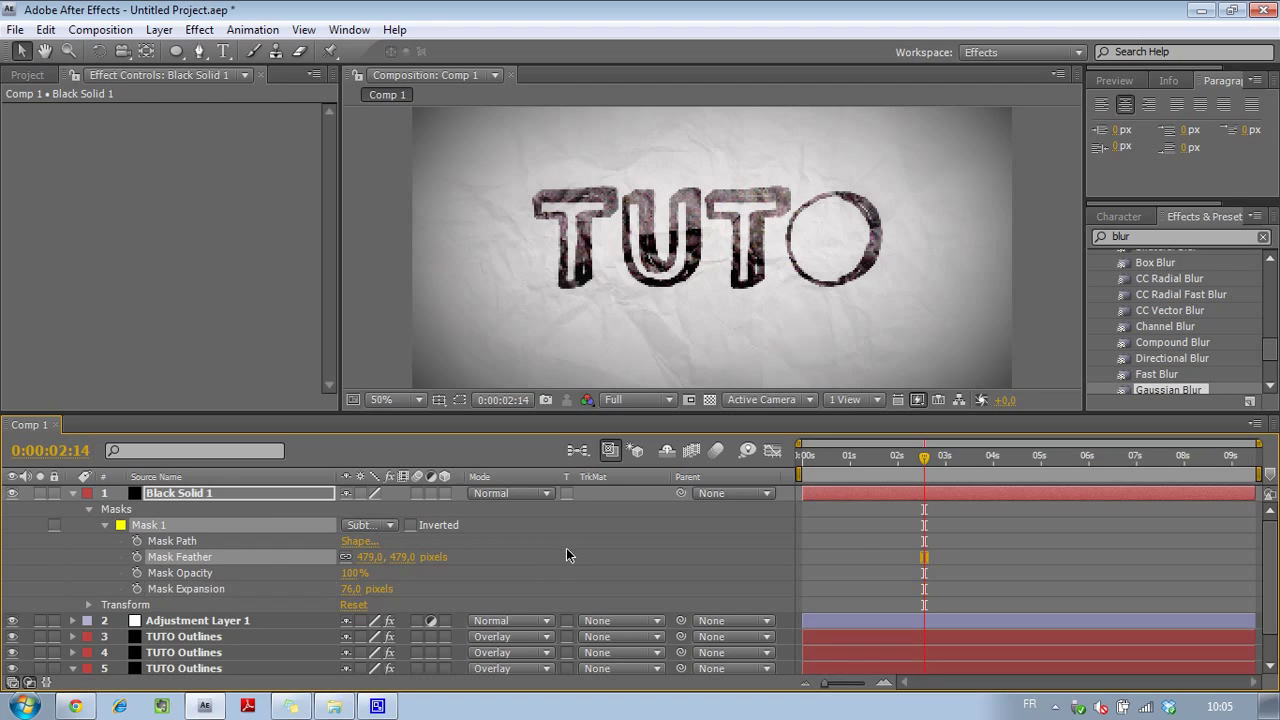
left_click(72, 493)
Try Black Solid 1 beneath Adjustment Layer 1, and return it to the top of the layer stack
left_click_drag(177, 494, 215, 517)
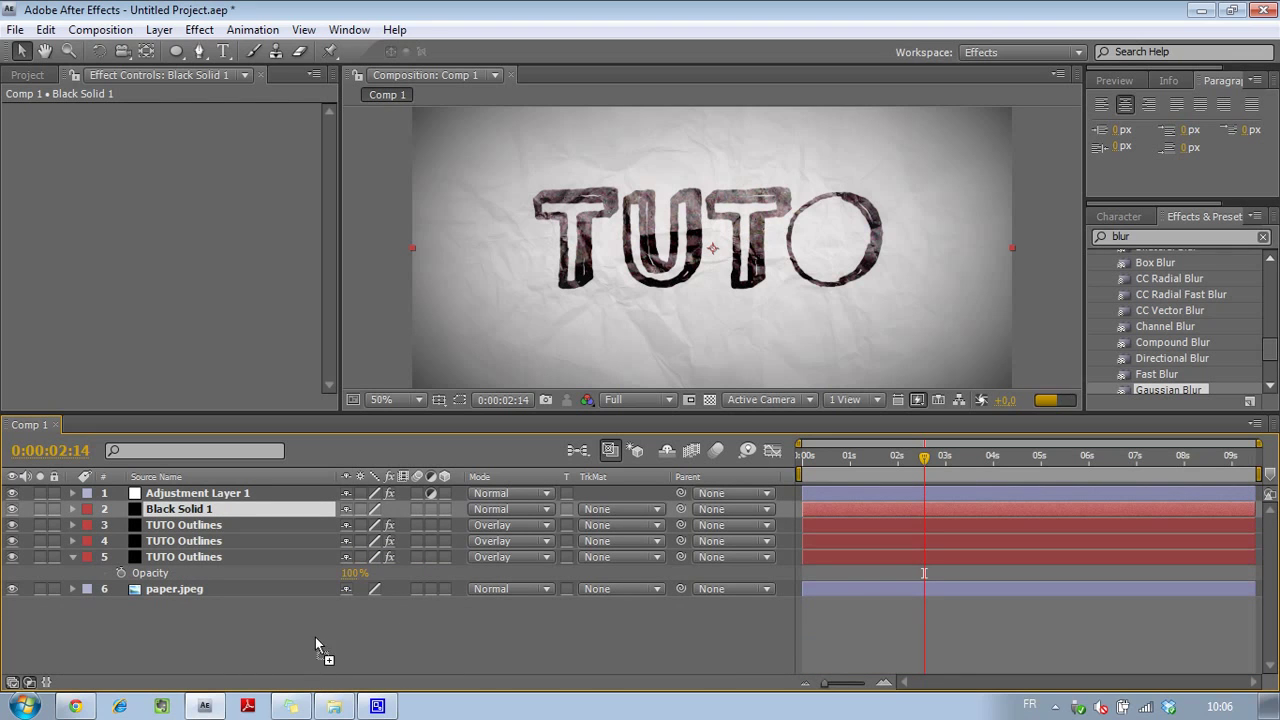
left_click(360, 658)
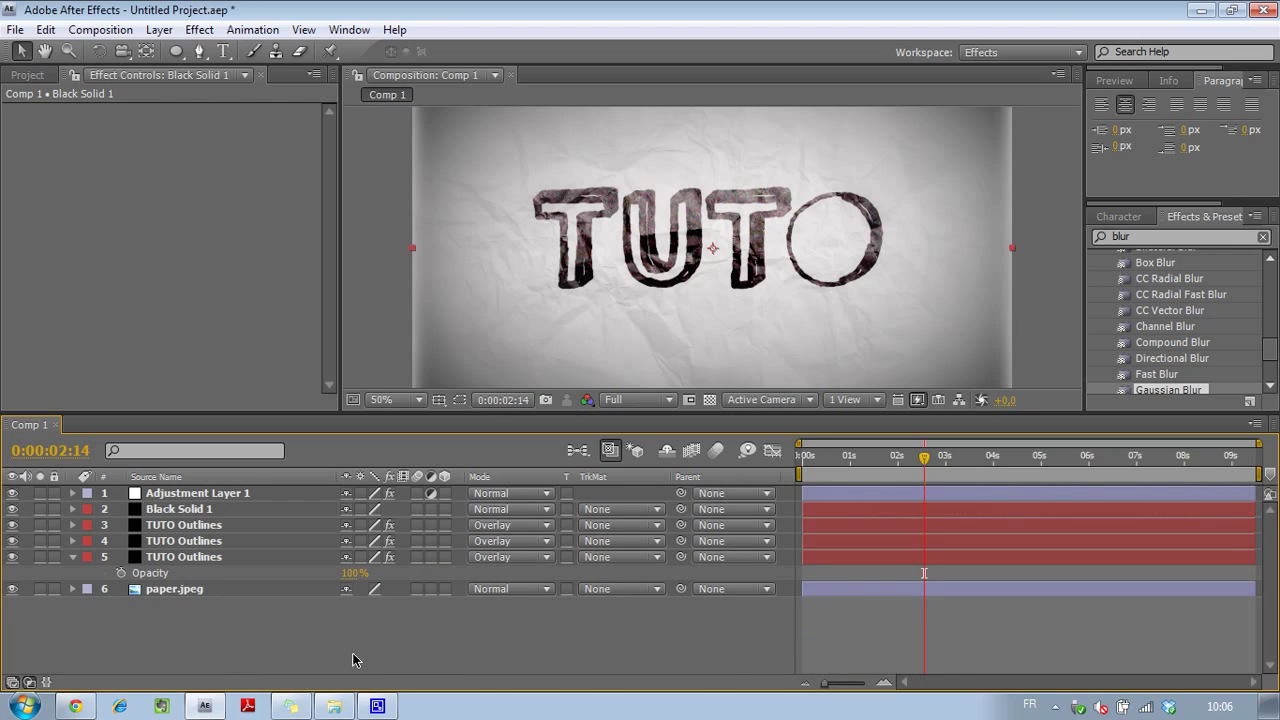
left_click(183, 510)
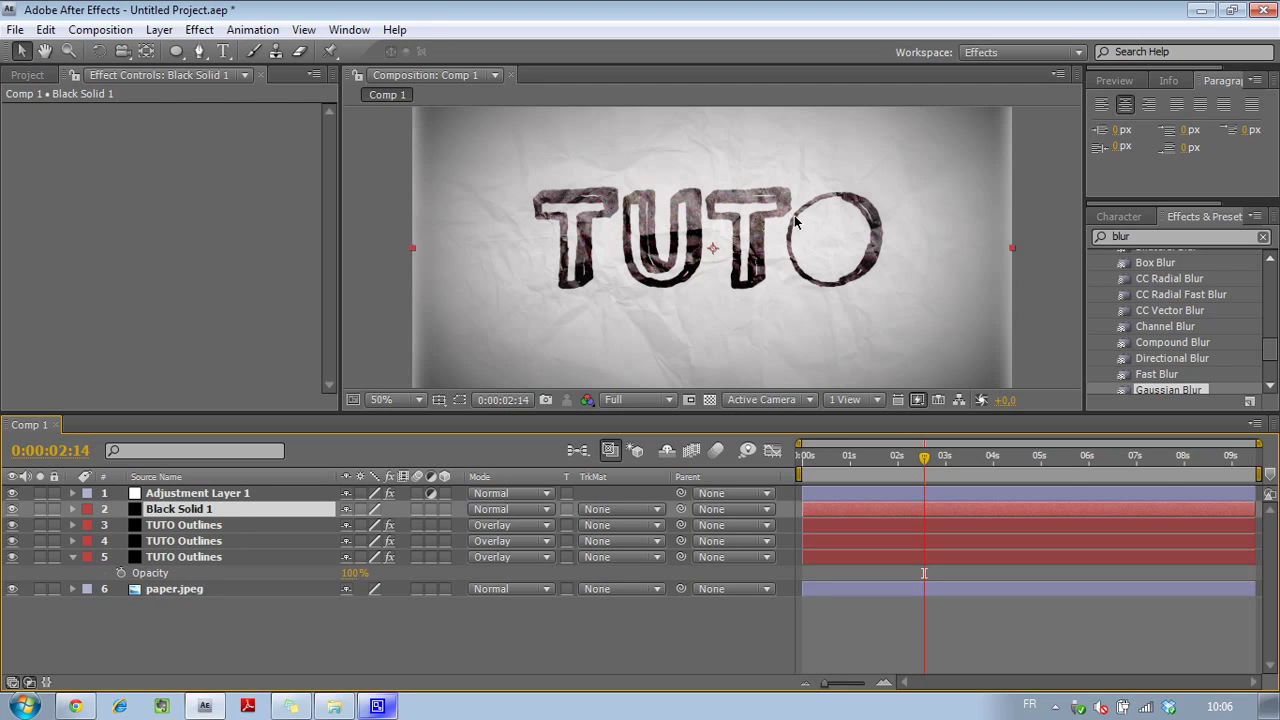
left_click_drag(180, 510, 182, 494)
Rename Adjustment Layer 1 as flou and Black Solid 1 as vignette
left_click(198, 510)
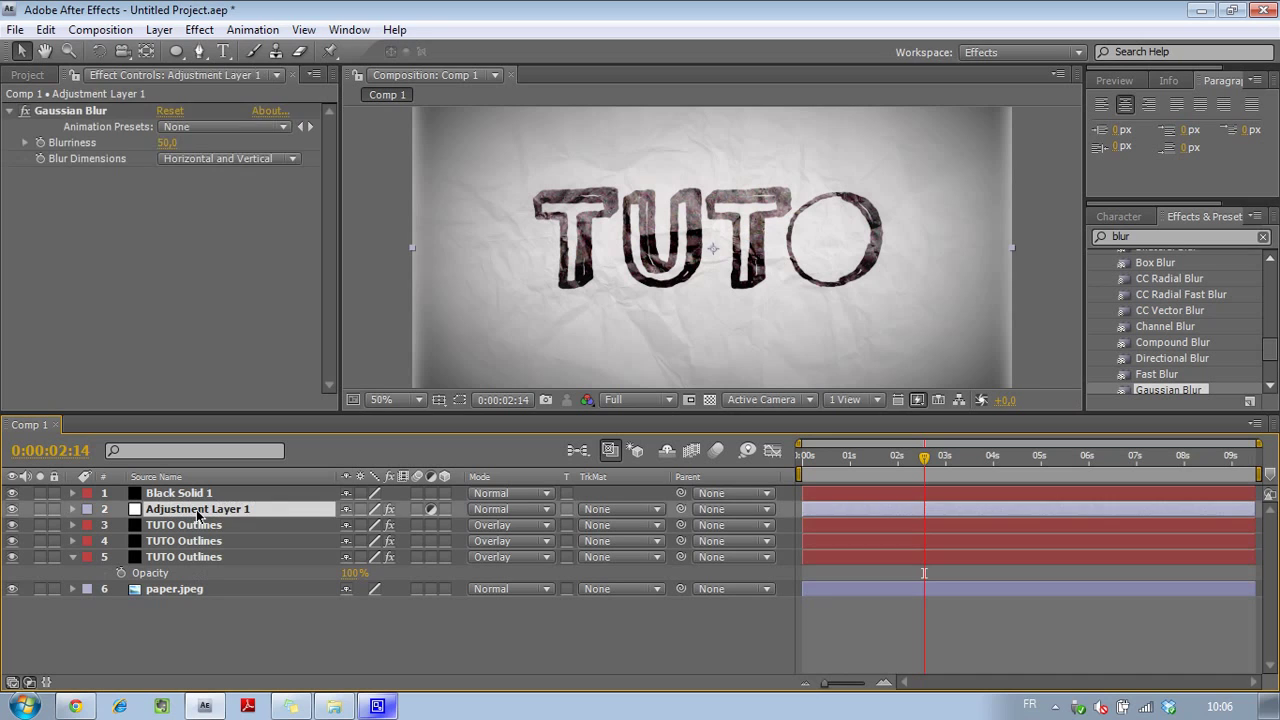
key("Return")
type("flou")
left_click(198, 493)
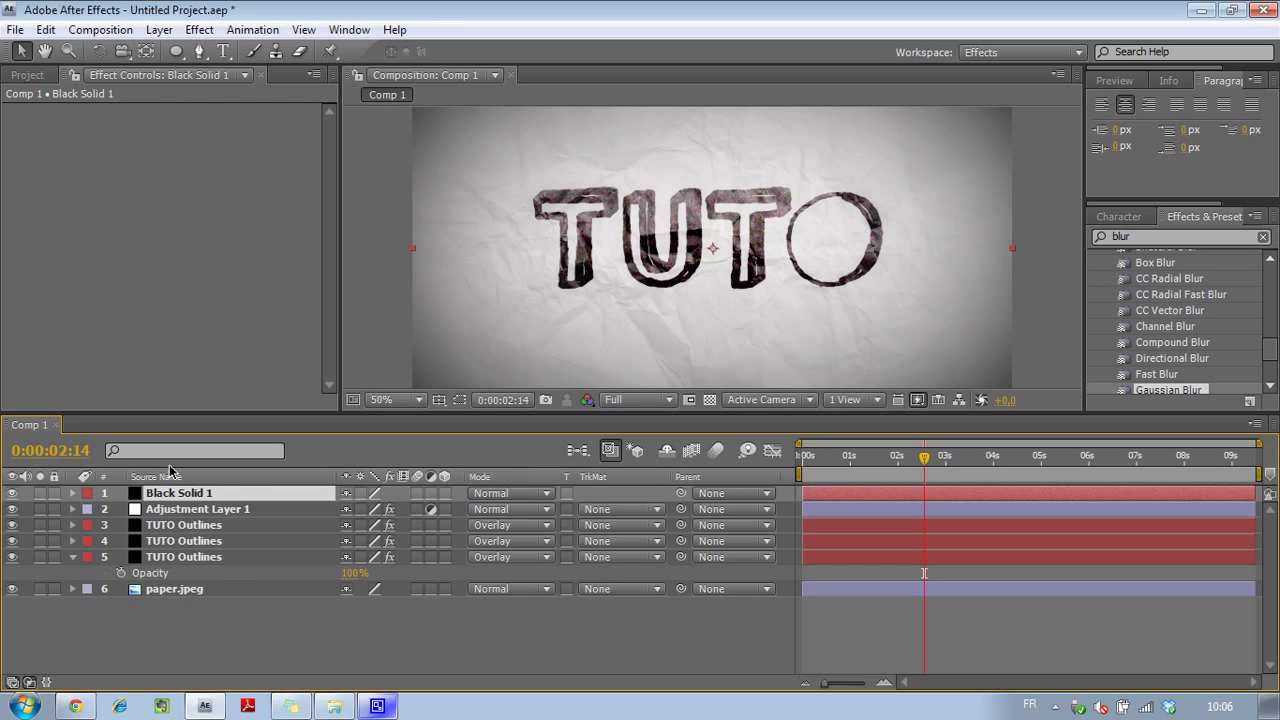
left_click(173, 475)
key("Return")
type("vignette")
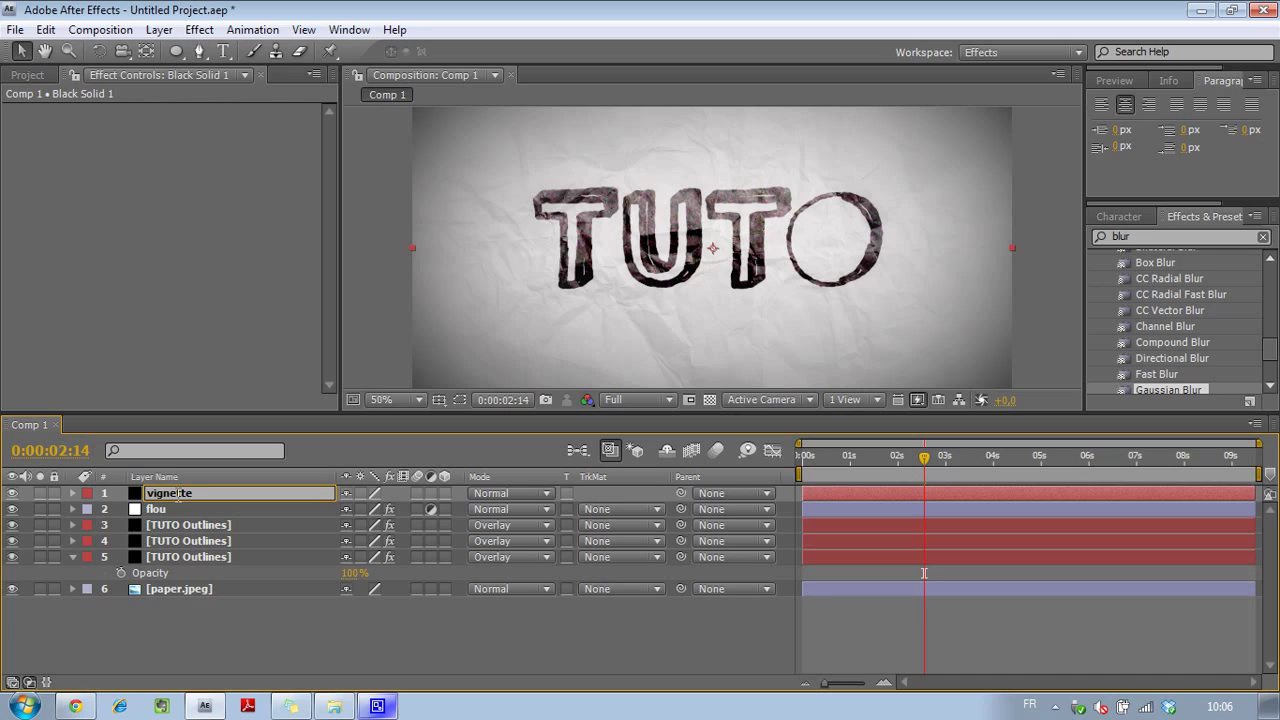
left_click(222, 608)
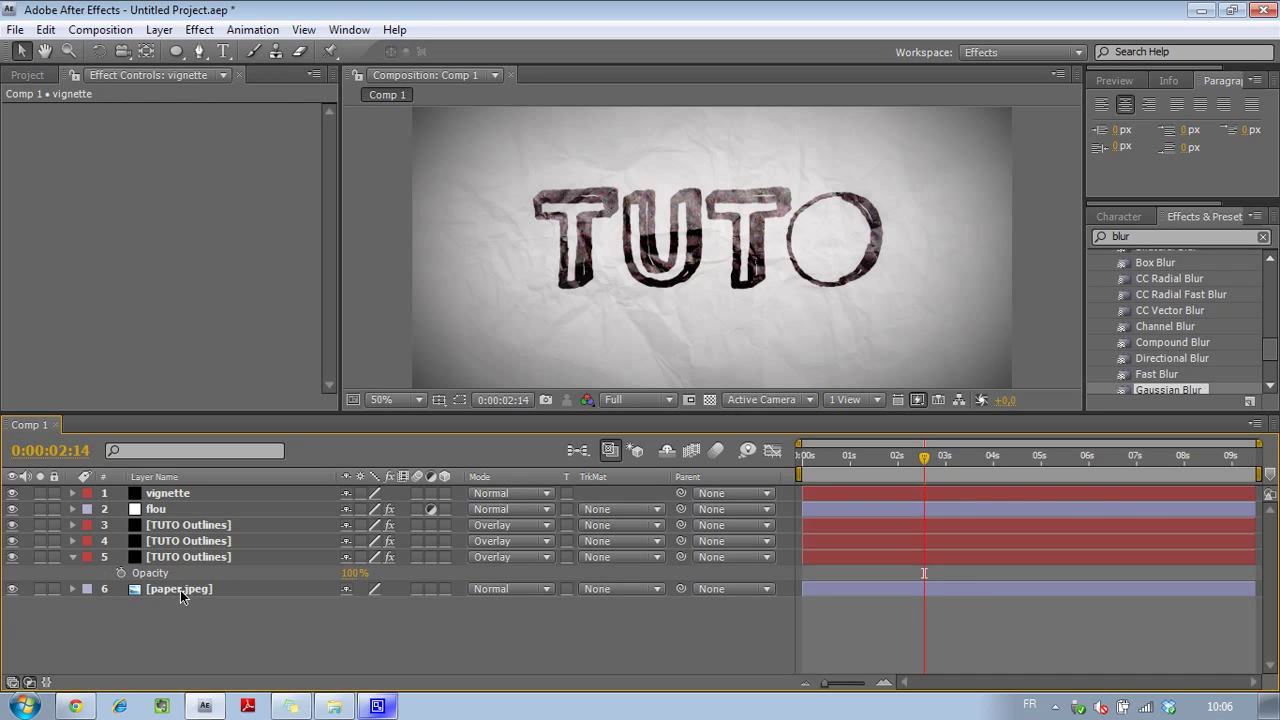
Set the vignette layer's opacity to 70% while viewing the whole frame at 0:00:06:05
scroll(613, 224, "down", 2)
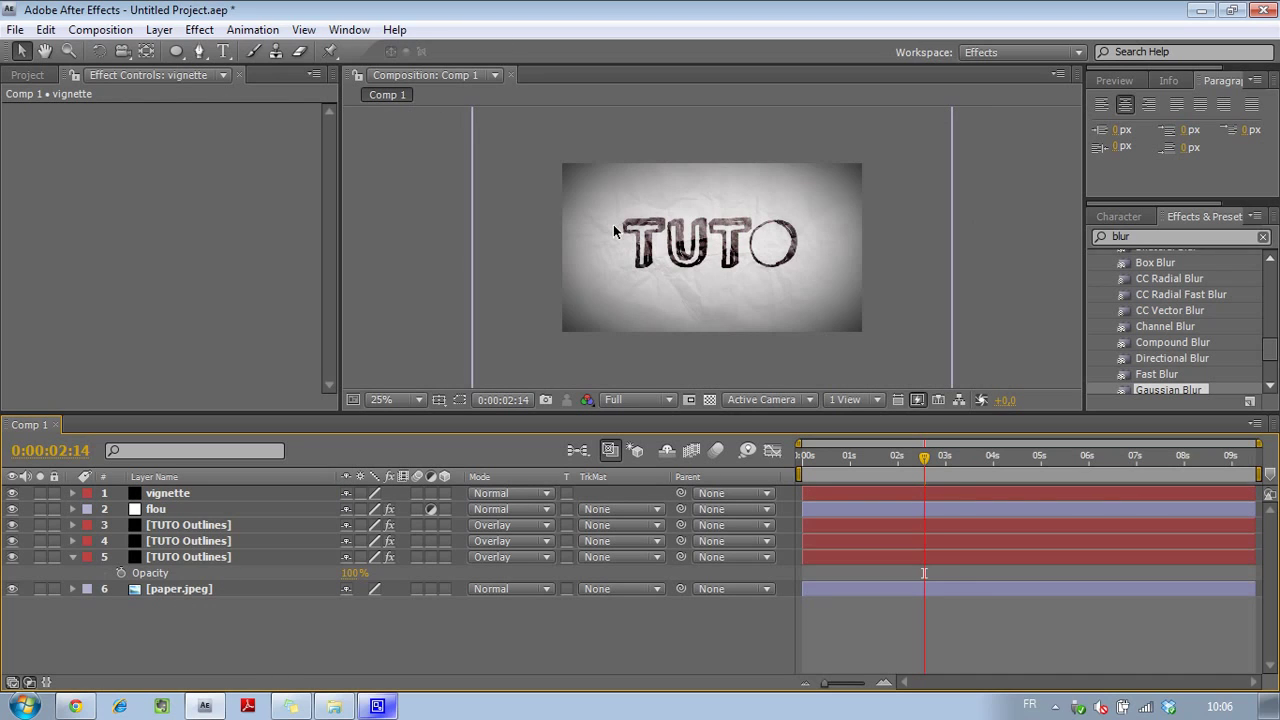
left_click_drag(968, 466, 1098, 460)
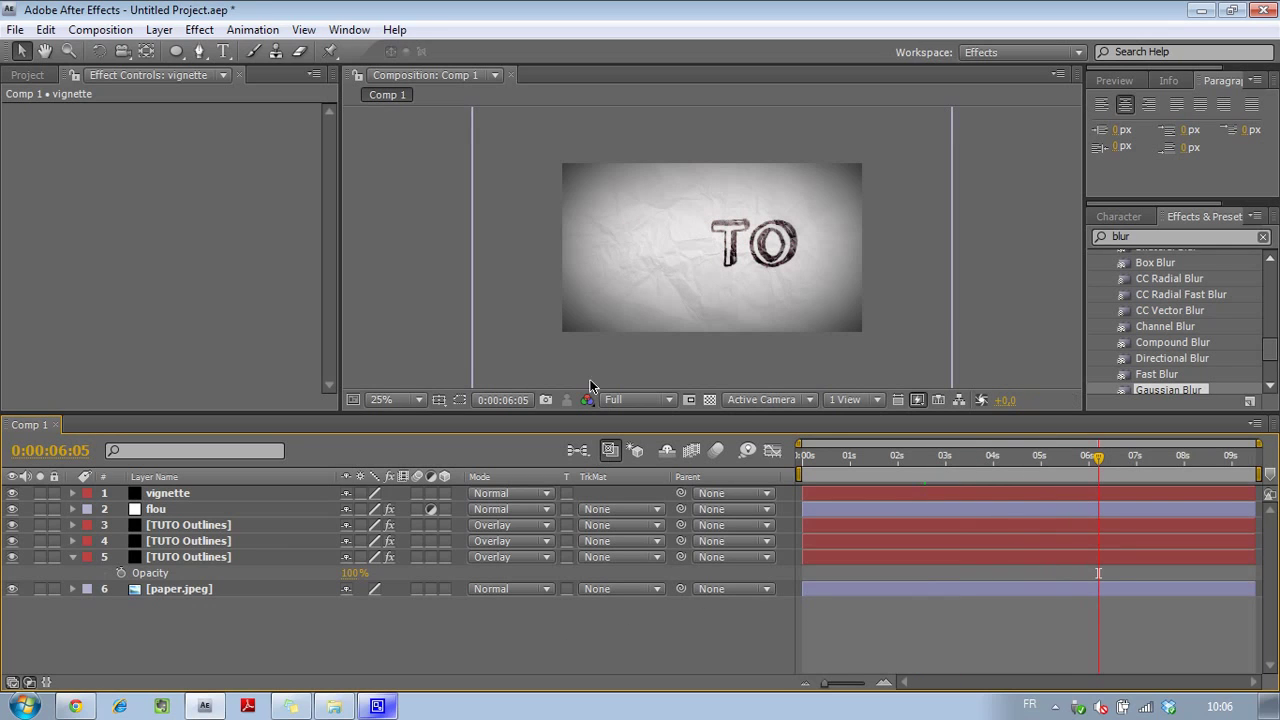
left_click(182, 500)
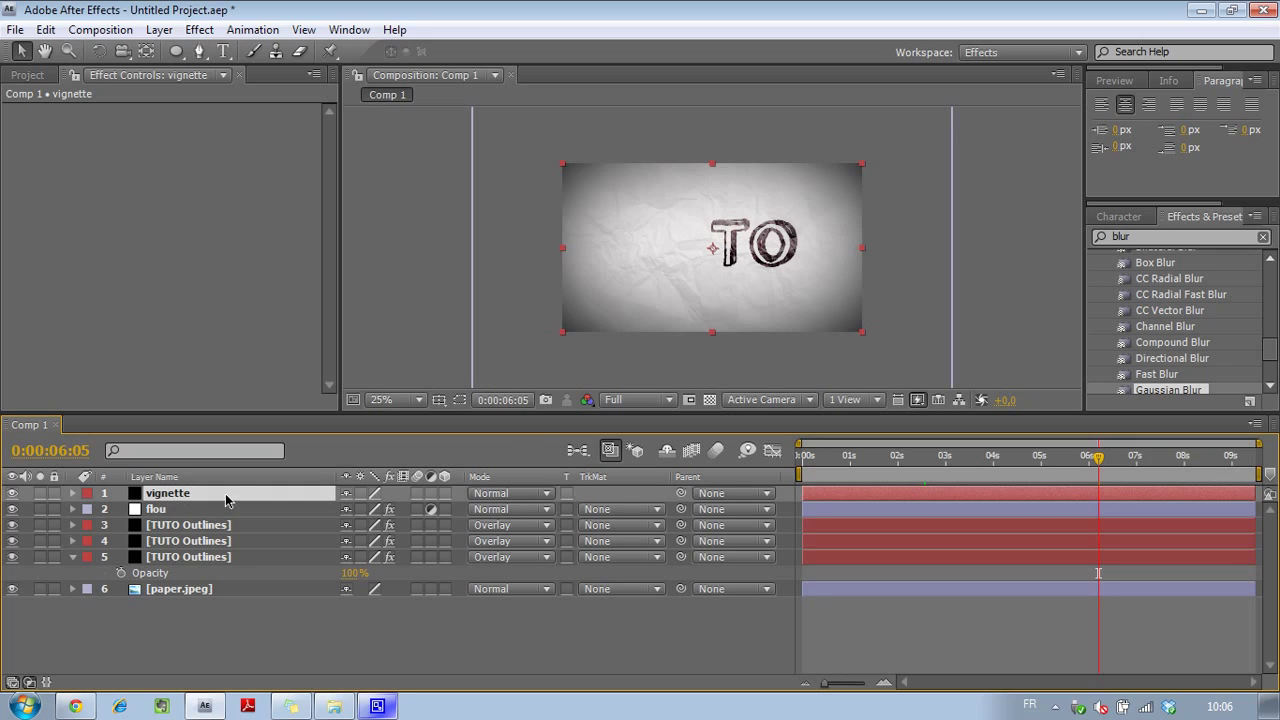
key("t")
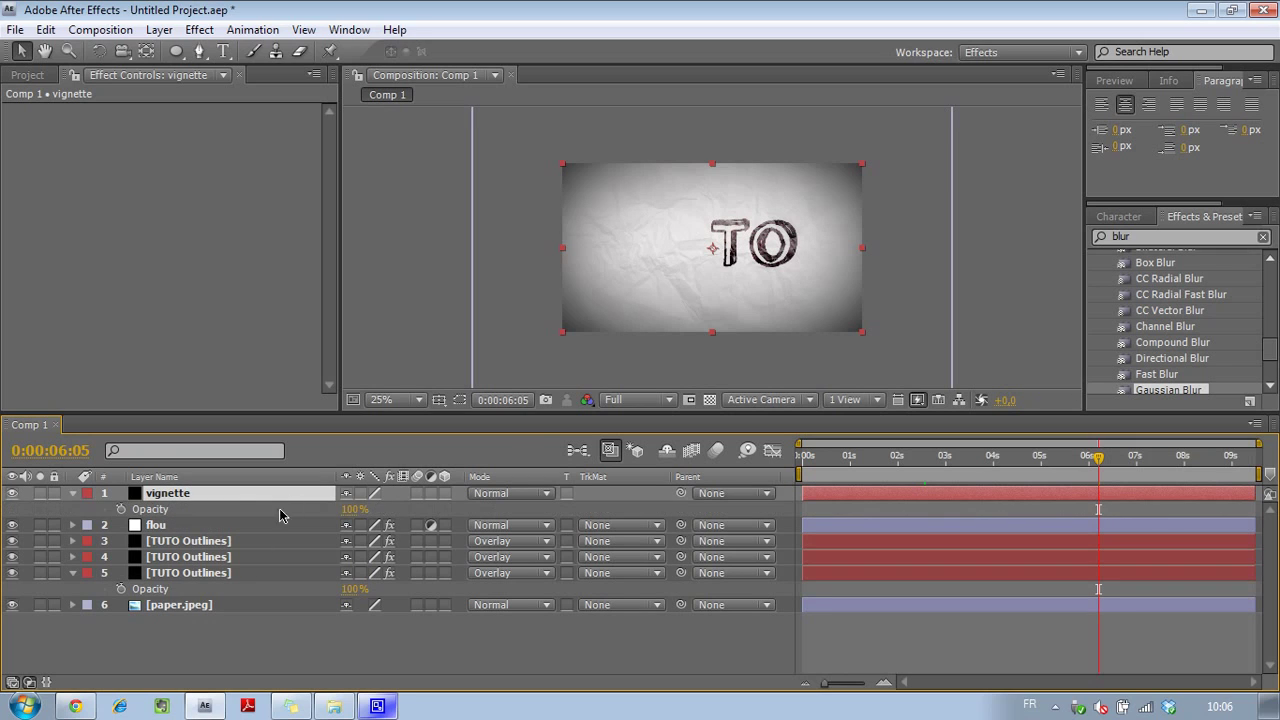
left_click(360, 510)
type("0")
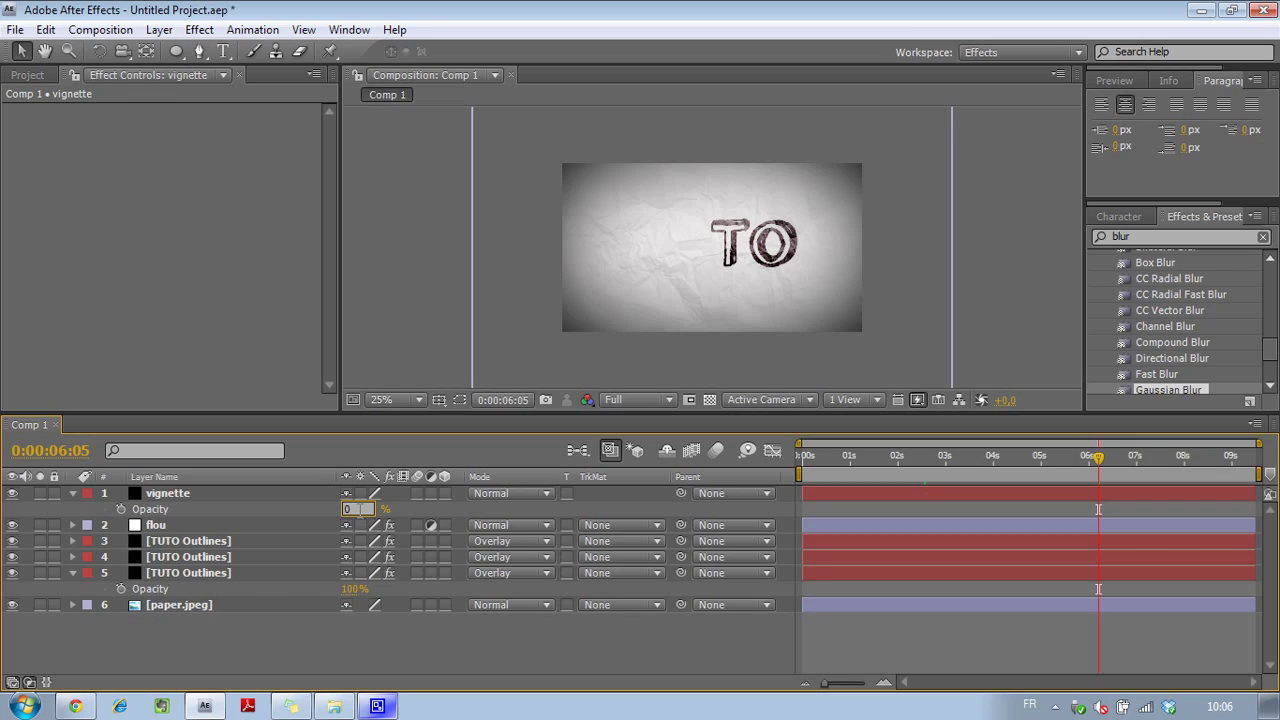
key("Return")
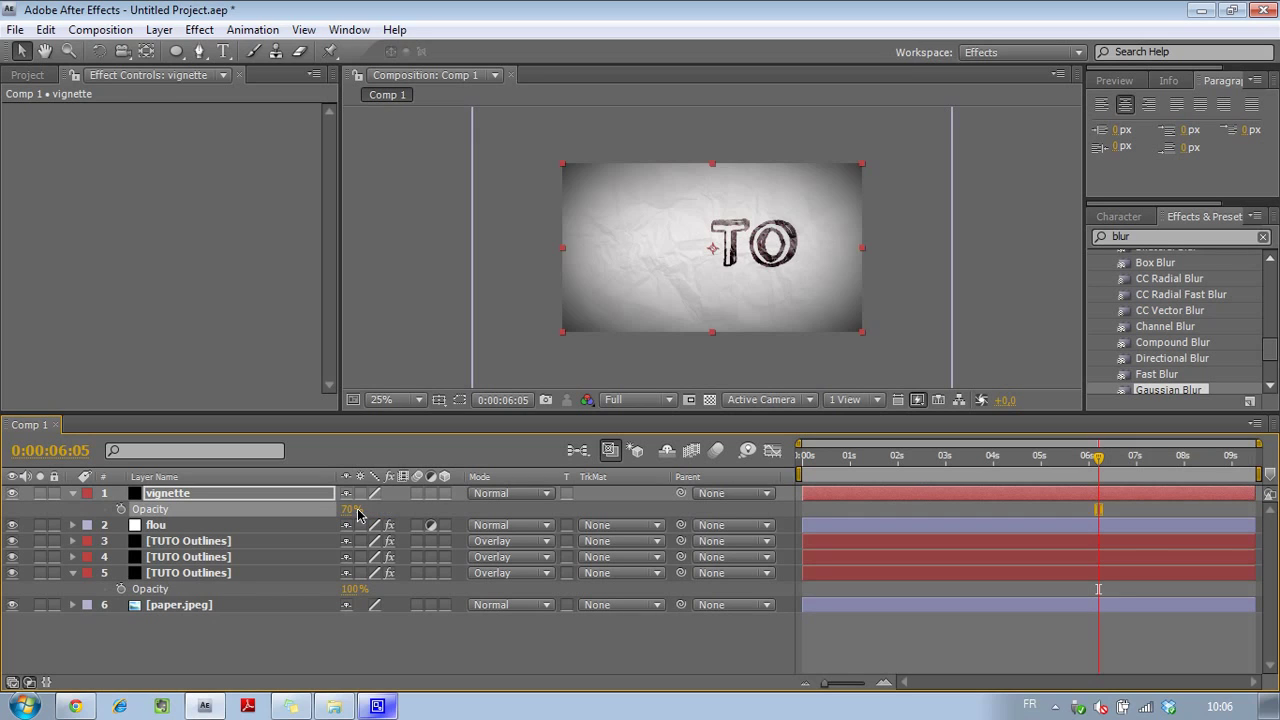
left_click(573, 656)
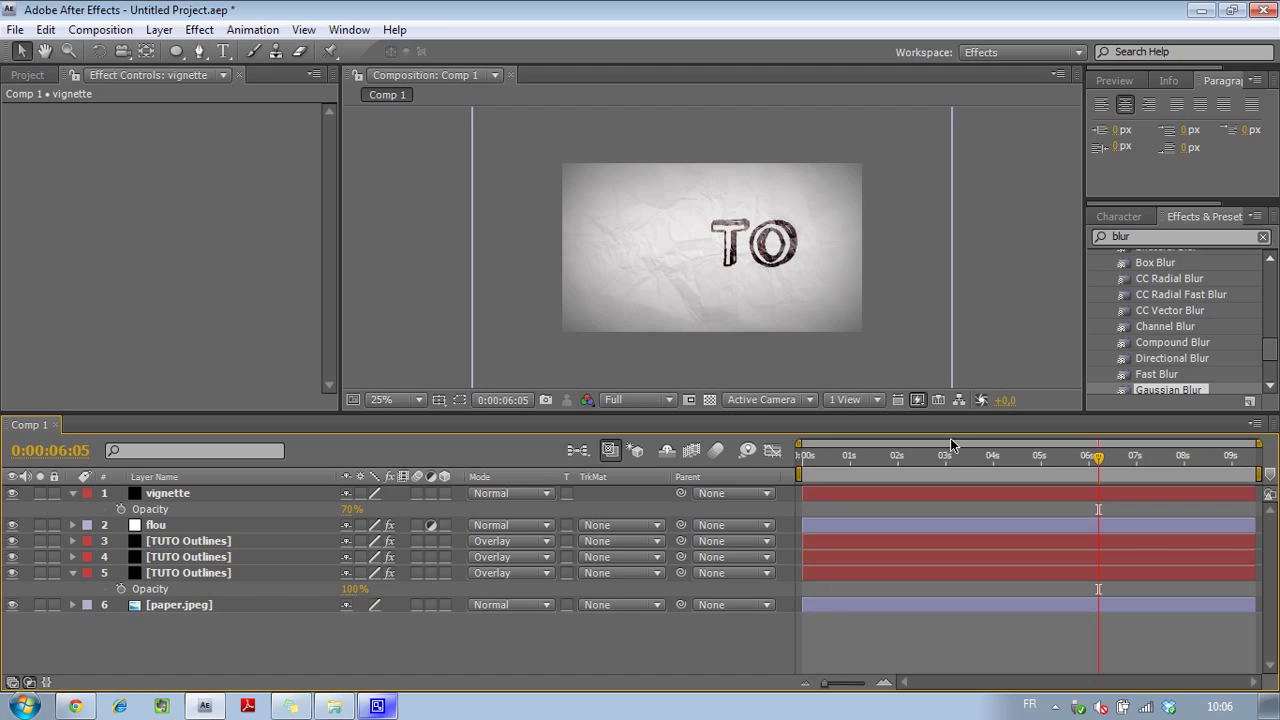
Check the composition's appearance at 0:00:04:14, 0:00:03:05 and 0:00:02:02
left_click(1019, 458)
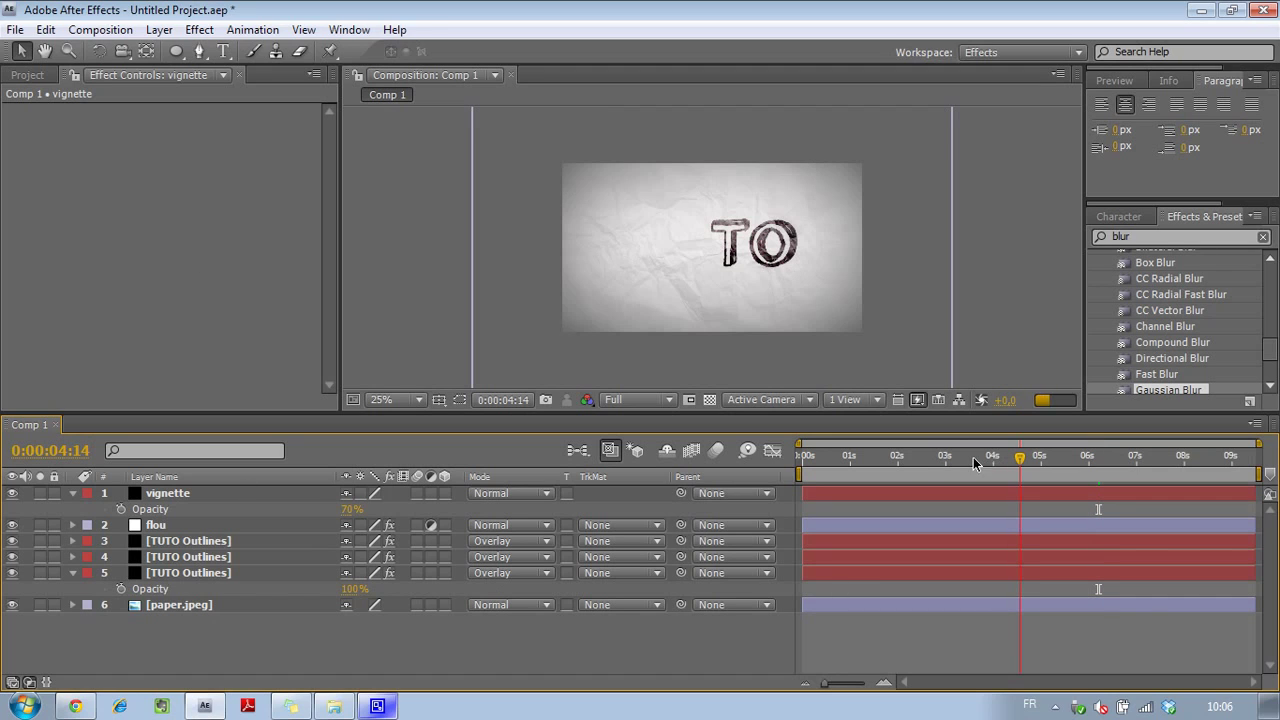
left_click(955, 462)
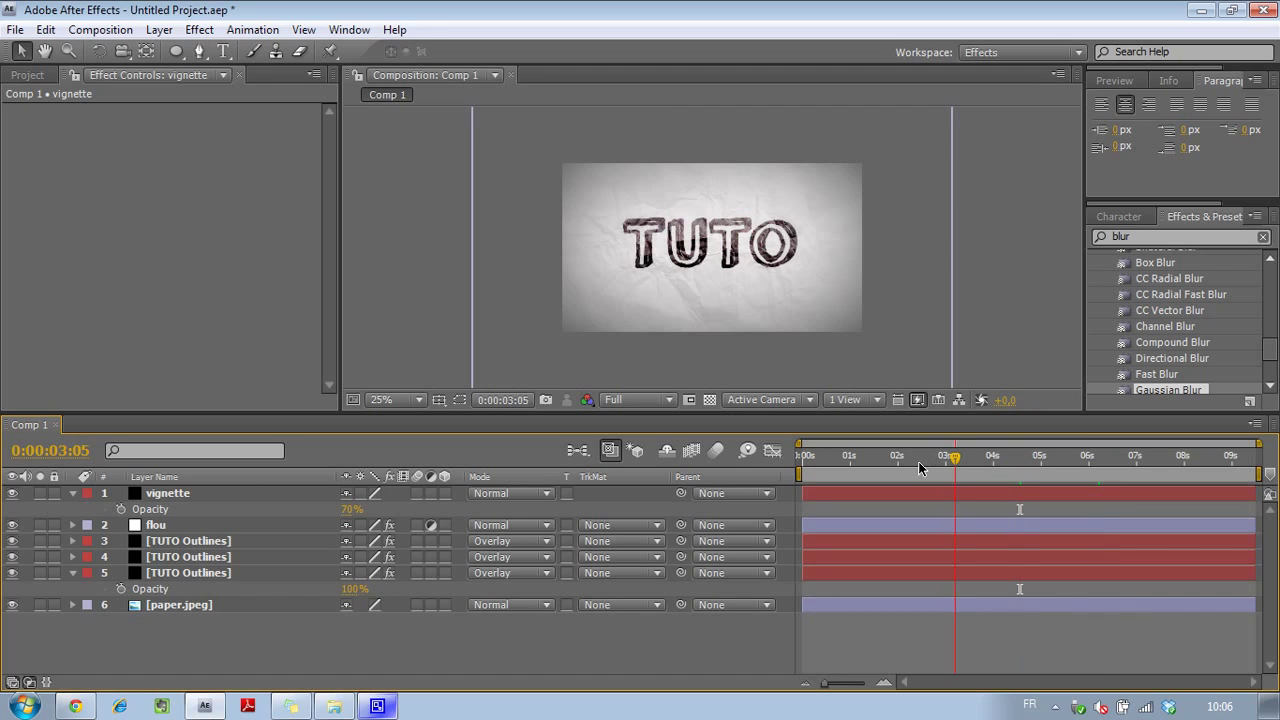
left_click(901, 457)
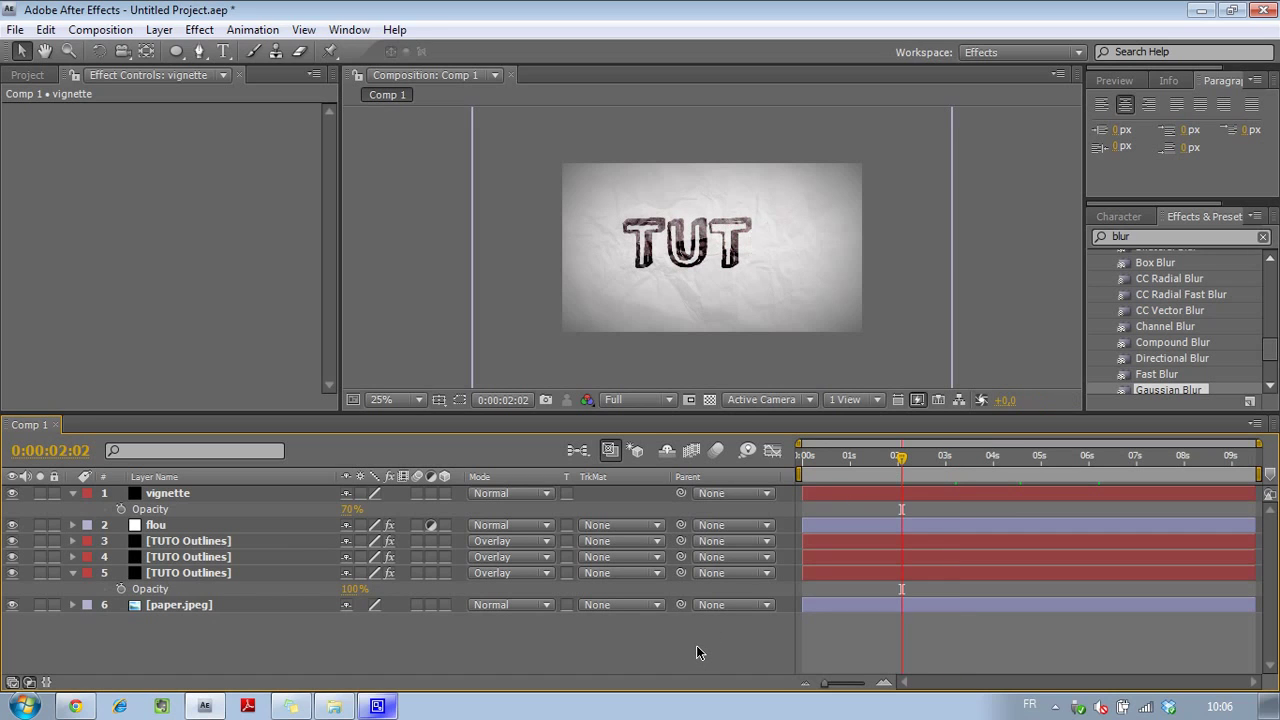